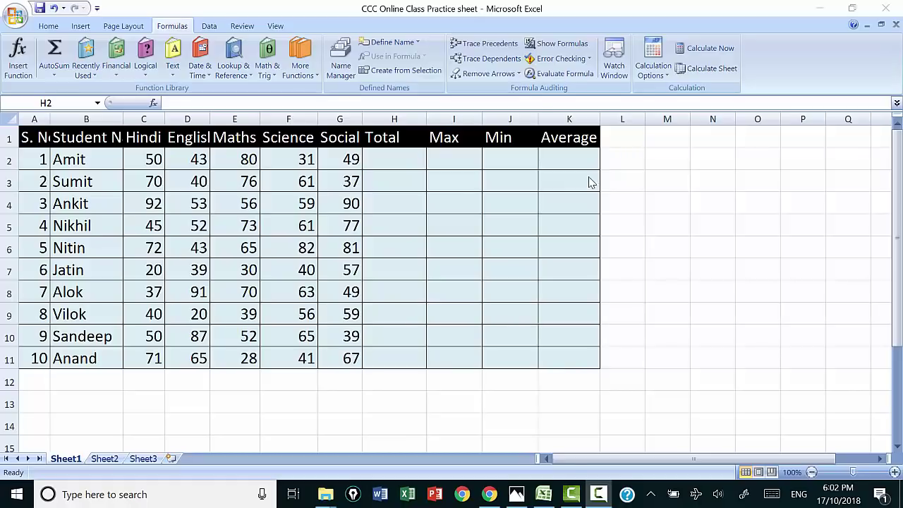
- Enter =SUM(C2:G2) in H2 to total the first student's marks as 253
{"action": "left_click", "coordinate": [391, 162]}
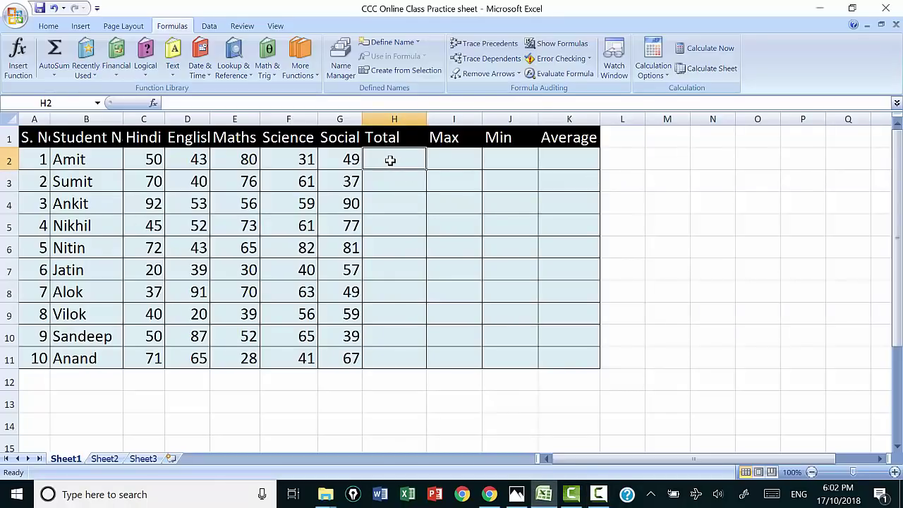
{"action": "left_click", "coordinate": [254, 104]}
{"action": "type", "text": "sum("}
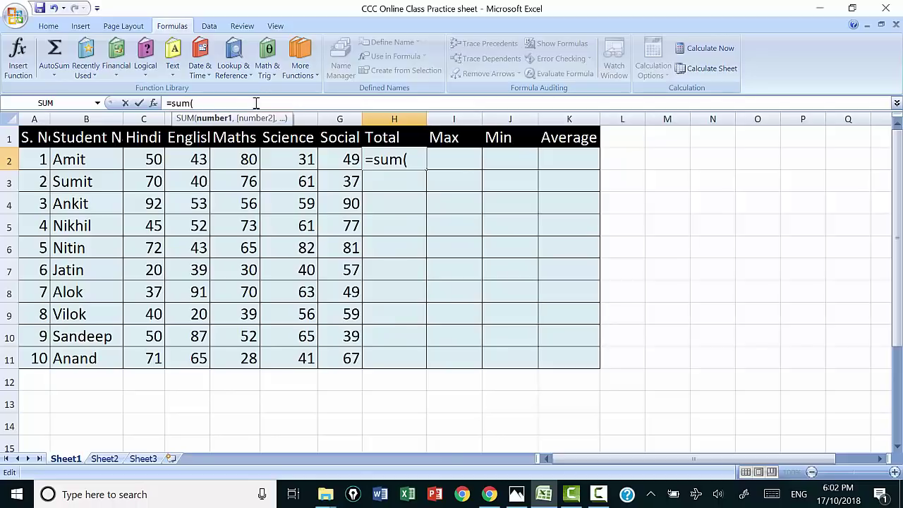
{"action": "mouse_move", "coordinate": [146, 161]}
{"action": "left_mouse_down"}
{"action": "mouse_move", "coordinate": [334, 174]}
{"action": "mouse_move", "coordinate": [333, 164]}
{"action": "left_mouse_up"}
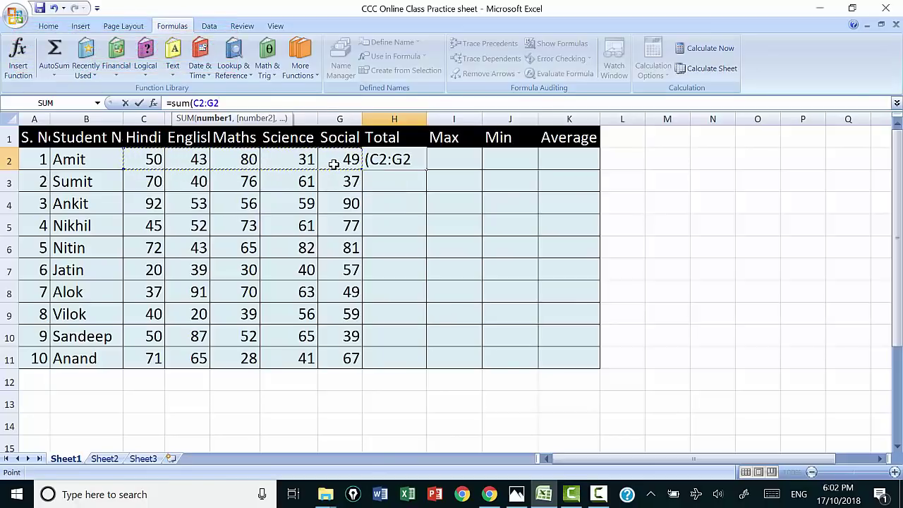
{"action": "type", "text": ")"}
{"action": "key", "text": "Return"}
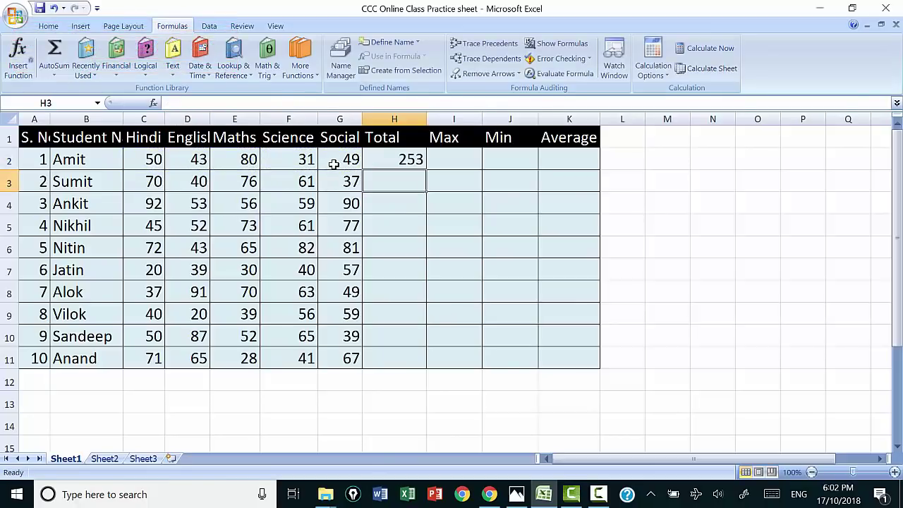
{"action": "left_click", "coordinate": [385, 163]}
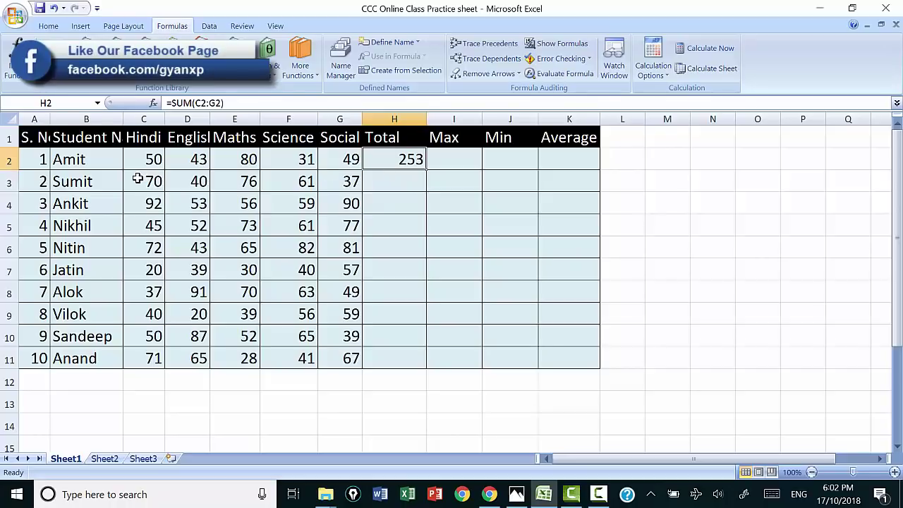
{"action": "left_click_drag", "start_coordinate": [140, 178], "coordinate": [347, 181]}
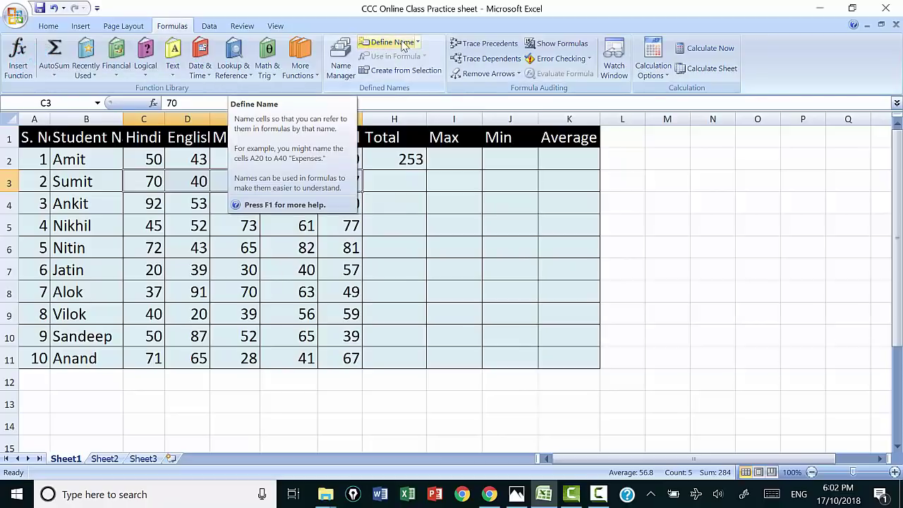
- Select row 3's marks C3:G3 and start defining a new name for them
{"action": "left_click", "coordinate": [139, 188]}
{"action": "left_click_drag", "start_coordinate": [146, 181], "coordinate": [344, 181]}
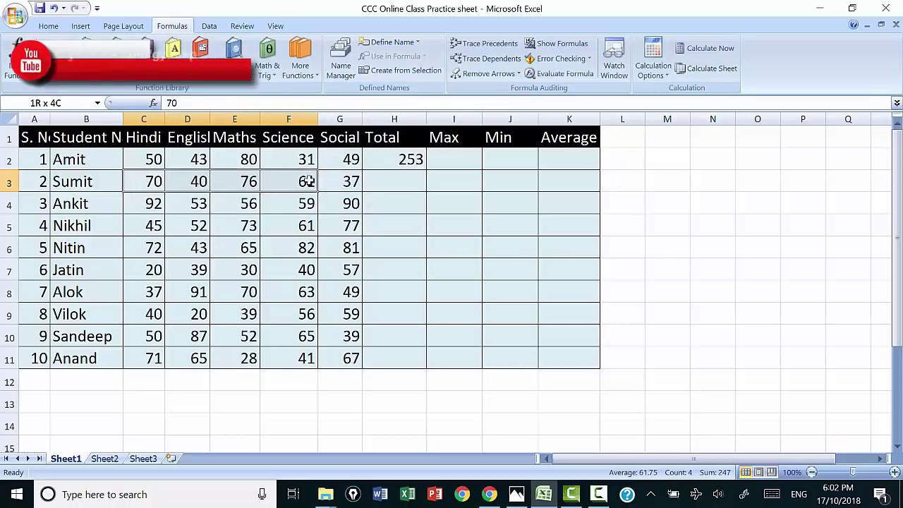
{"action": "left_click", "coordinate": [389, 43]}
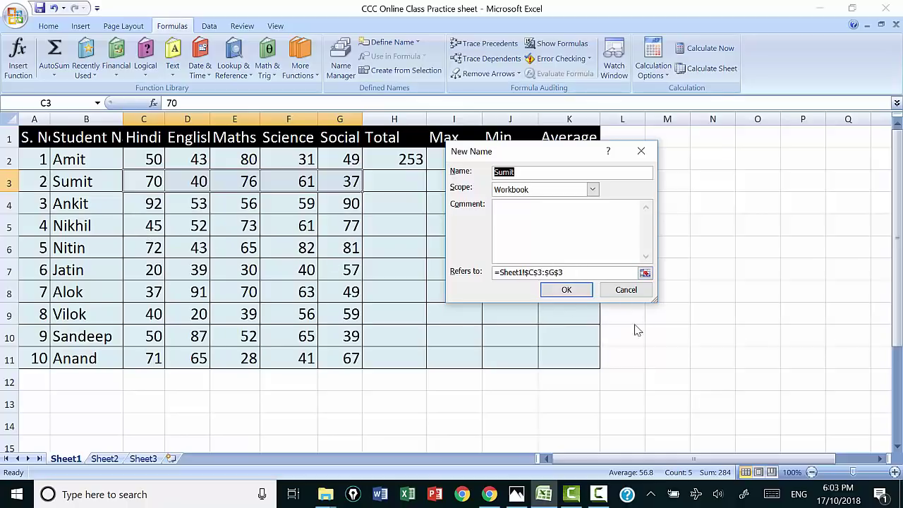
- Reset the new name's Refers to range to =Sheet1!$C$3:$G$3
{"action": "left_click", "coordinate": [573, 272]}
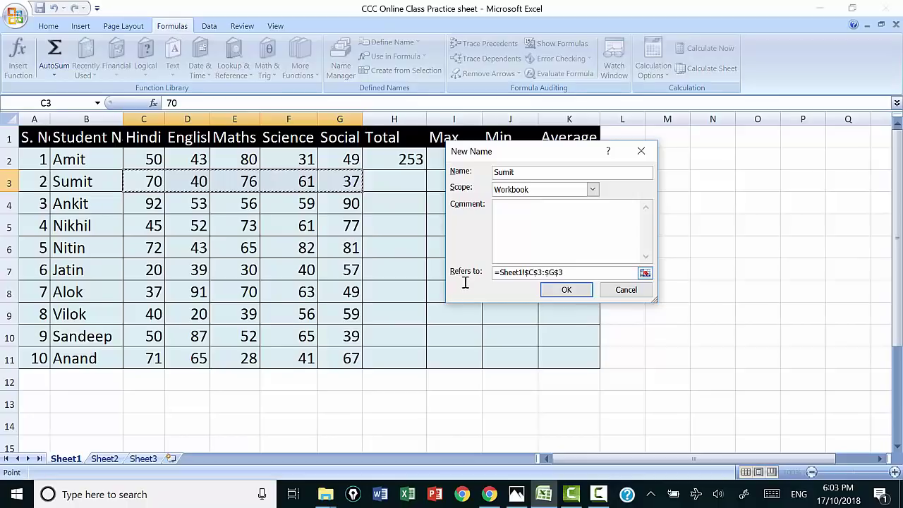
{"action": "left_click_drag", "start_coordinate": [478, 274], "coordinate": [564, 272]}
{"action": "key", "text": "BackSpace"}
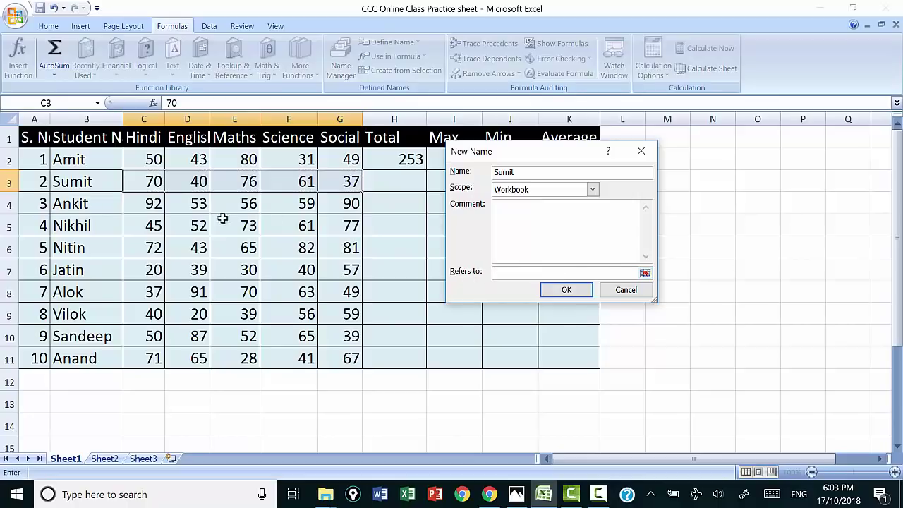
{"action": "left_click_drag", "start_coordinate": [138, 230], "coordinate": [332, 227]}
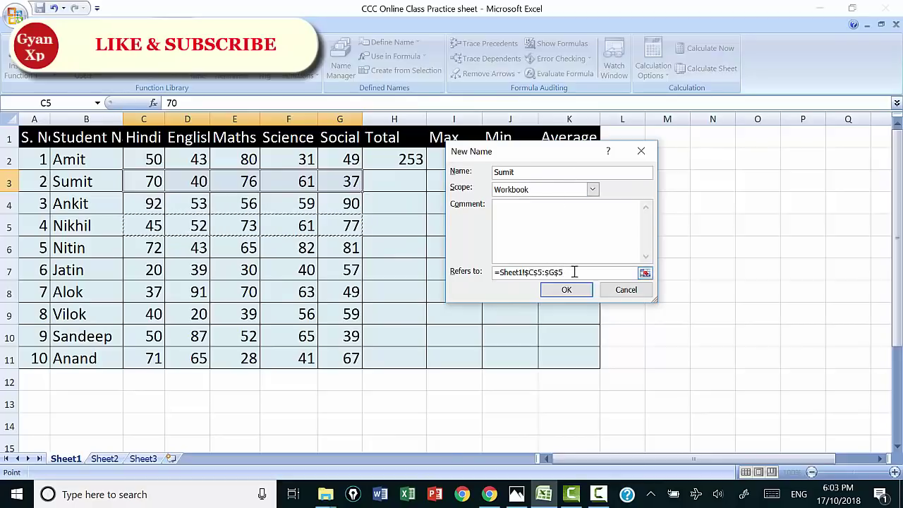
{"action": "left_click_drag", "start_coordinate": [574, 272], "coordinate": [488, 276]}
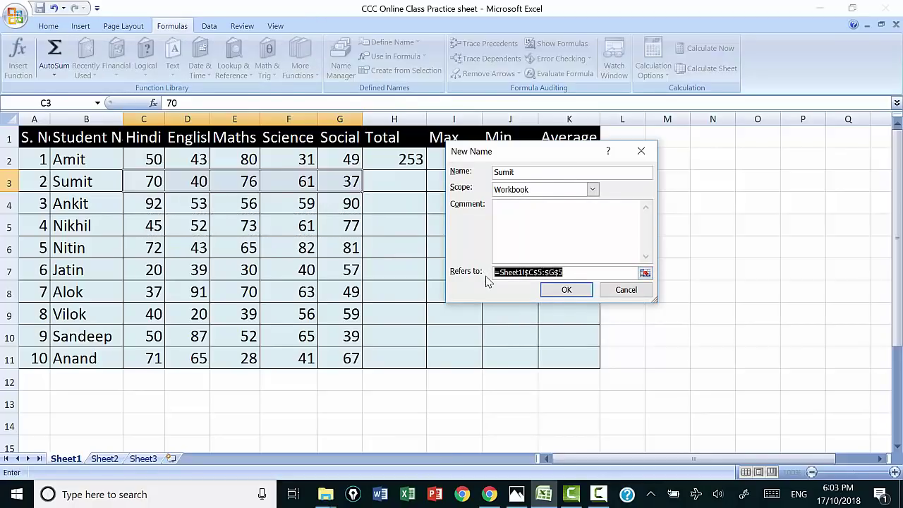
{"action": "key", "text": "BackSpace"}
{"action": "left_click", "coordinate": [137, 182]}
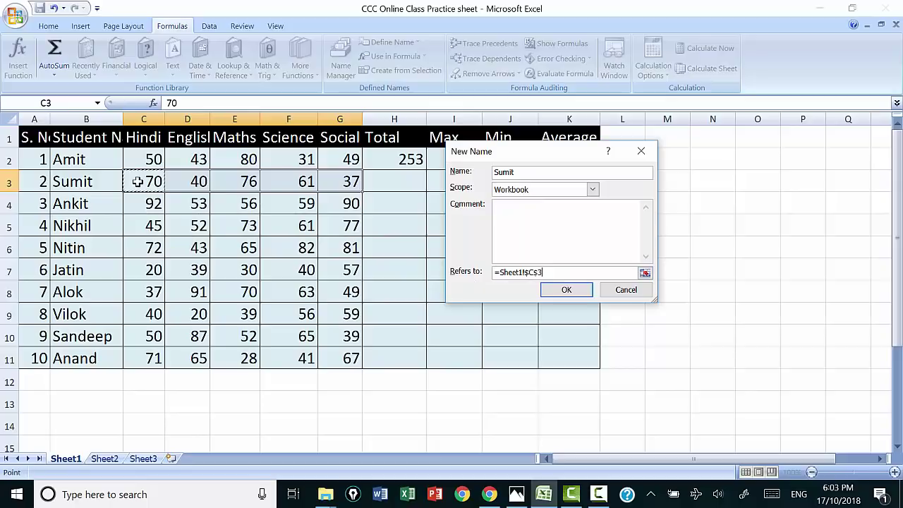
{"action": "left_click_drag", "start_coordinate": [138, 181], "coordinate": [332, 181]}
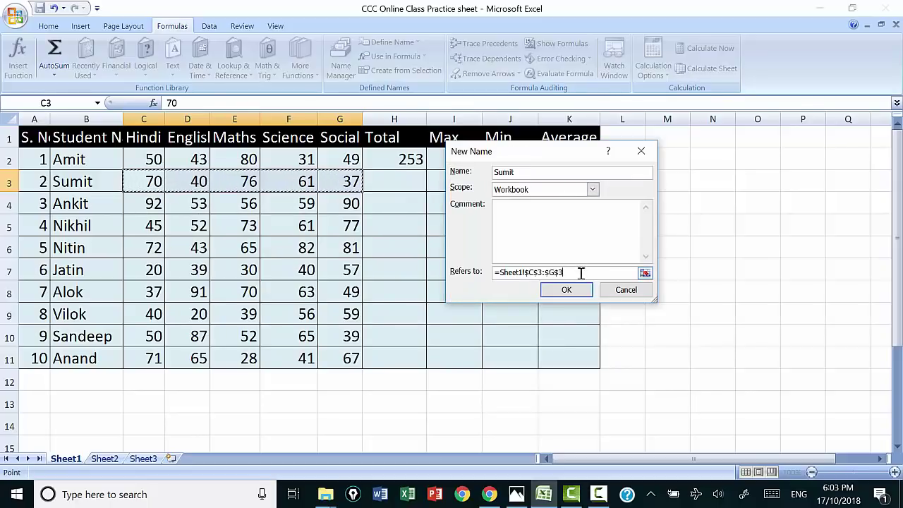
{"action": "left_click_drag", "start_coordinate": [581, 273], "coordinate": [478, 277]}
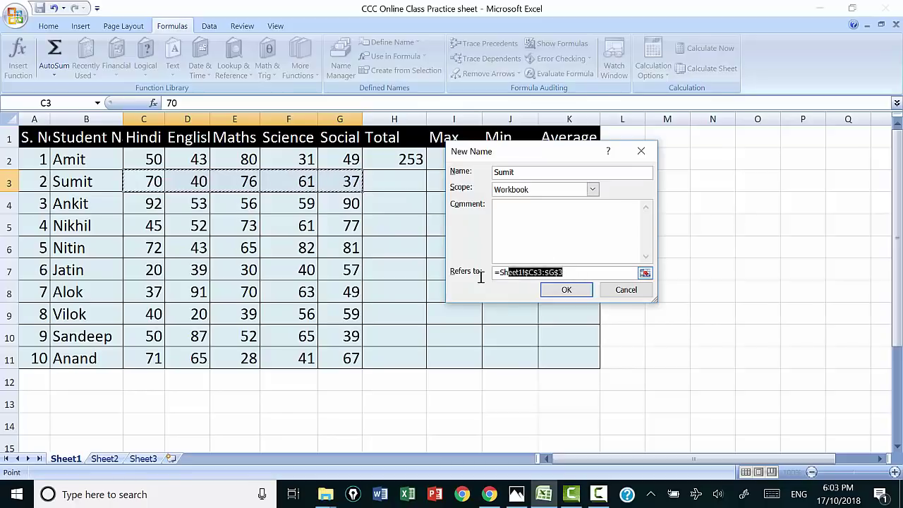
{"action": "key", "text": "Delete"}
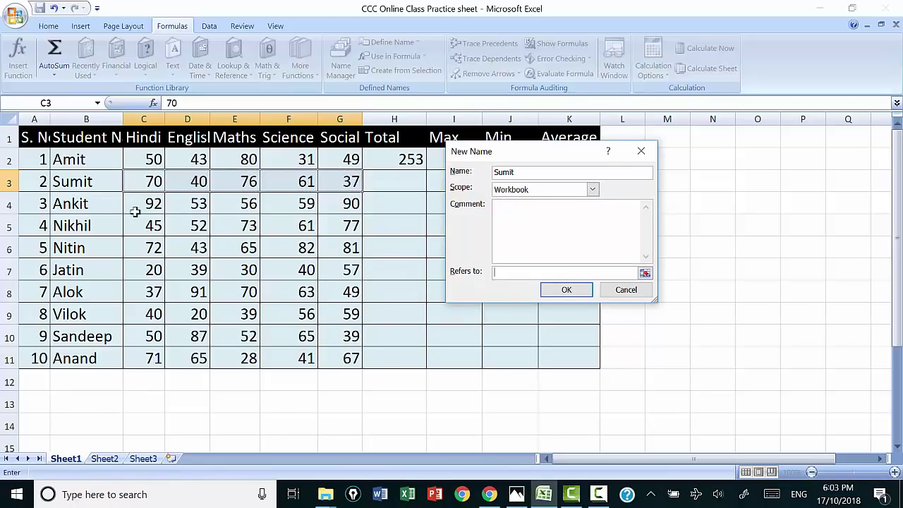
{"action": "left_click_drag", "start_coordinate": [139, 185], "coordinate": [346, 185]}
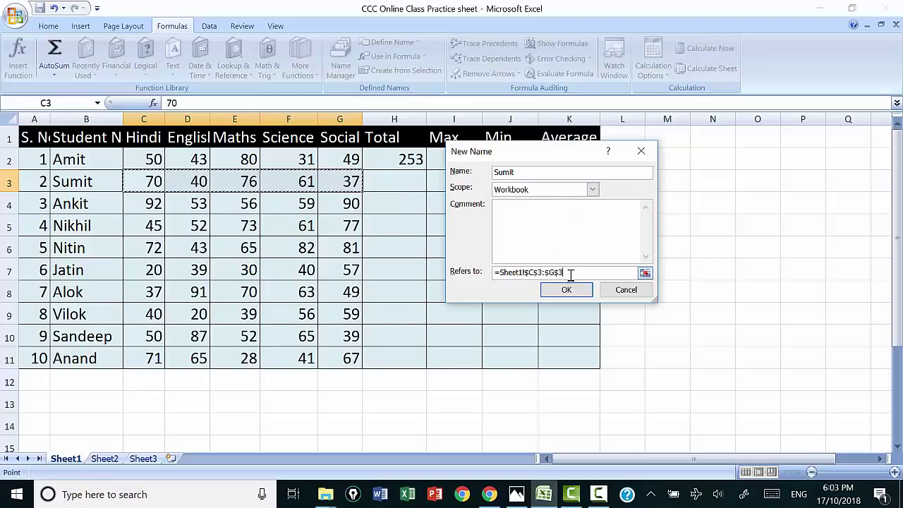
{"action": "left_click", "coordinate": [506, 218]}
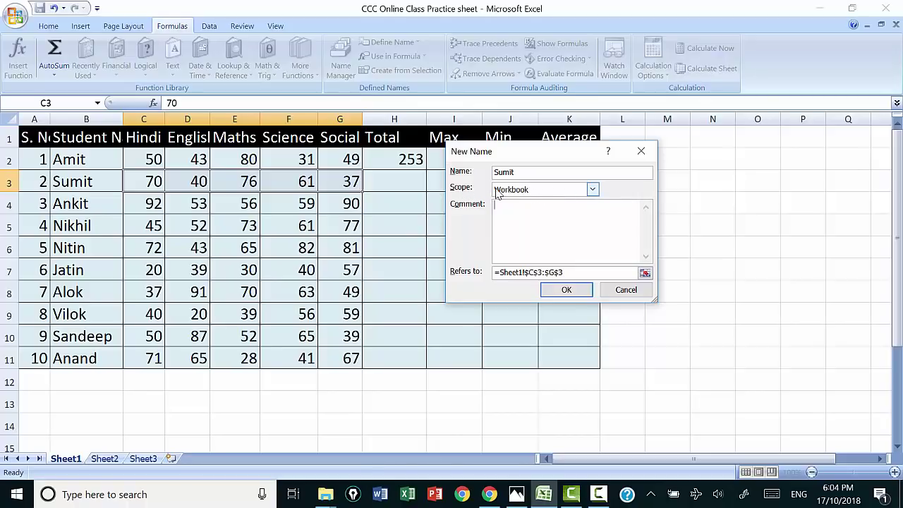
- Keep the name's scope on Workbook after trying Sheet1, and create the name
{"action": "left_click", "coordinate": [594, 190]}
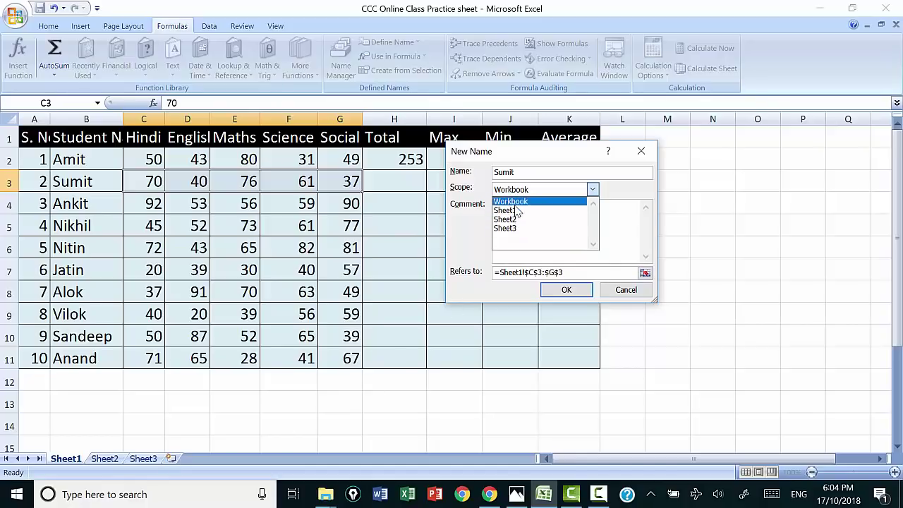
{"action": "left_click", "coordinate": [538, 192]}
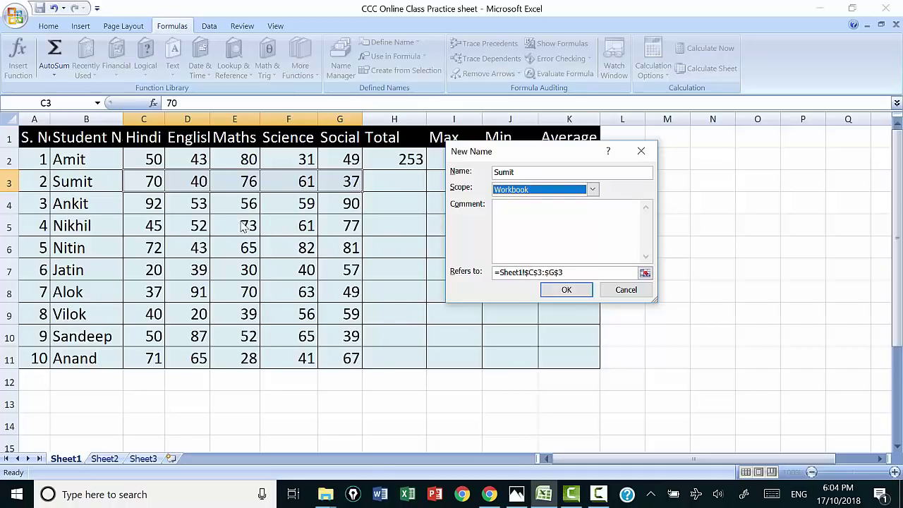
{"action": "left_click", "coordinate": [592, 189]}
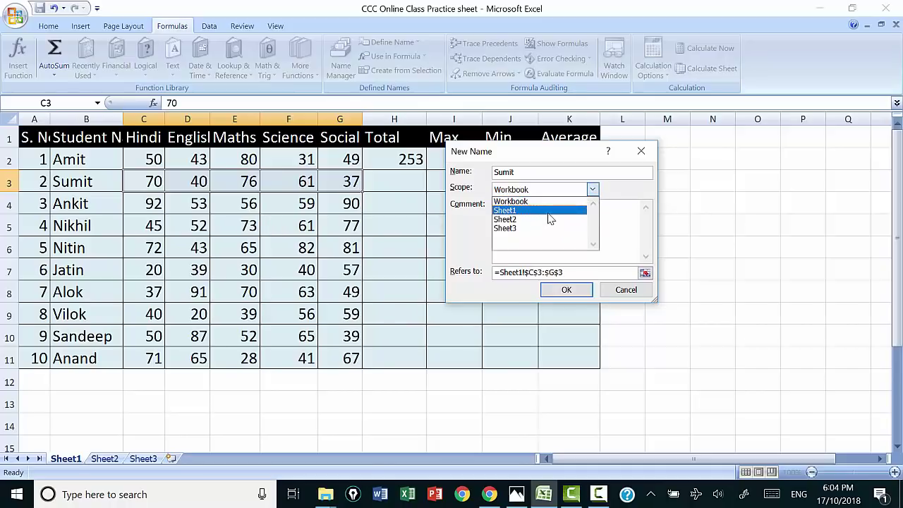
{"action": "left_click", "coordinate": [548, 213]}
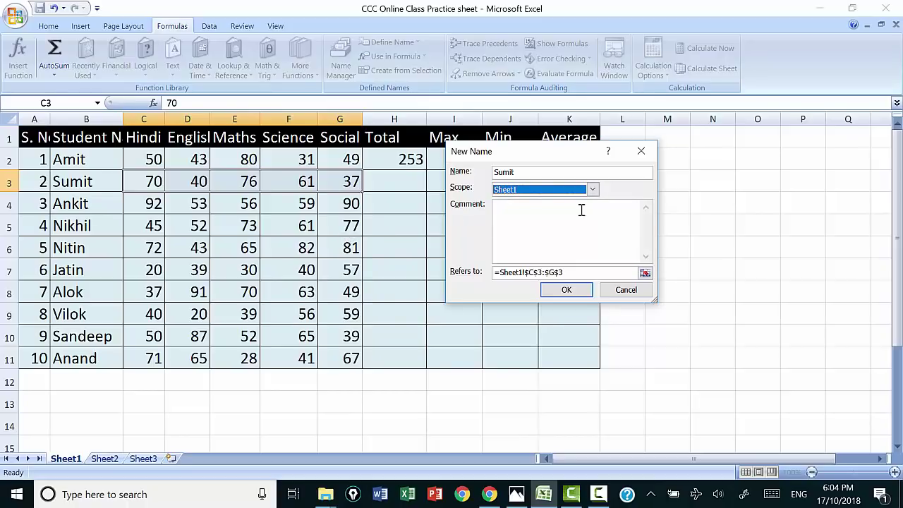
{"action": "left_click", "coordinate": [593, 189]}
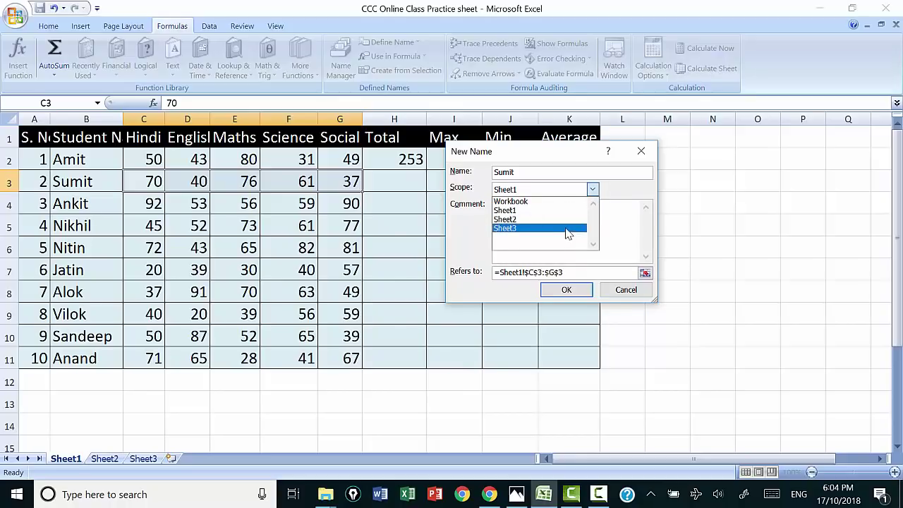
{"action": "left_click", "coordinate": [534, 203]}
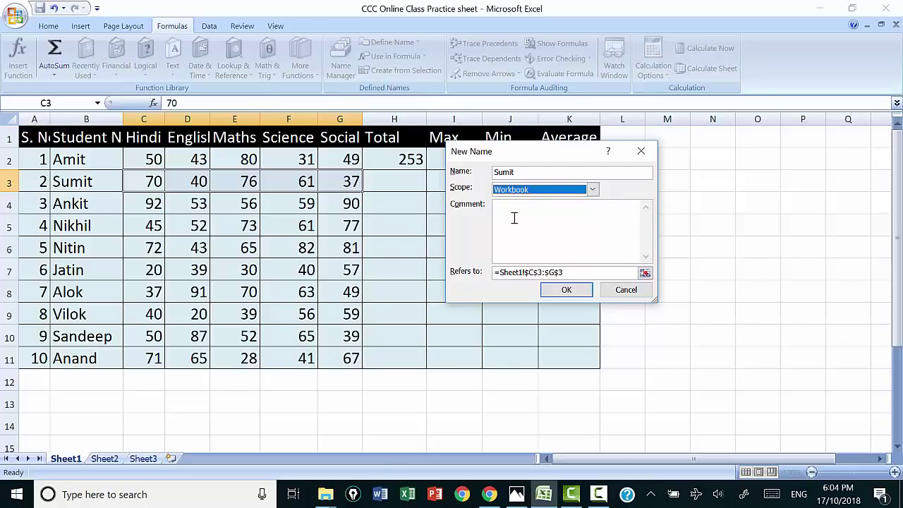
{"action": "left_click", "coordinate": [566, 289]}
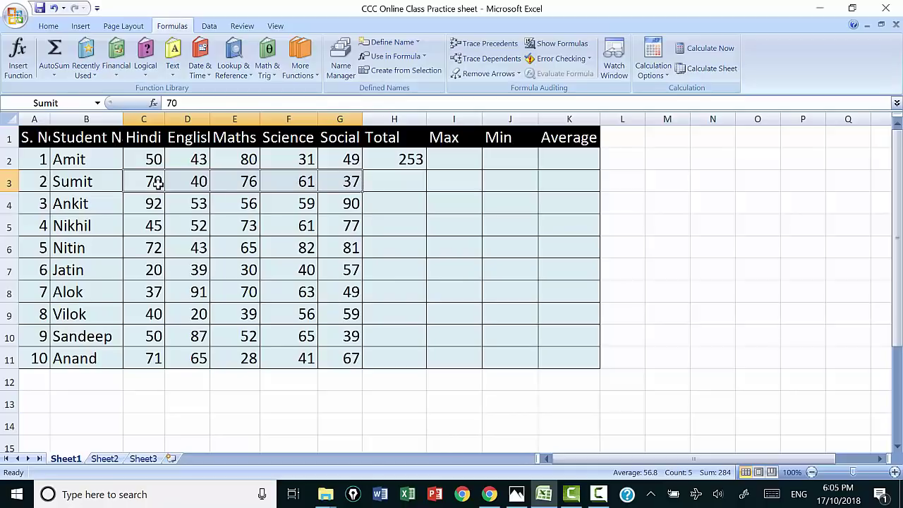
- Enter a SUM of the second student's named range in H3, giving 284
{"action": "left_click", "coordinate": [395, 182]}
{"action": "type", "text": "="}
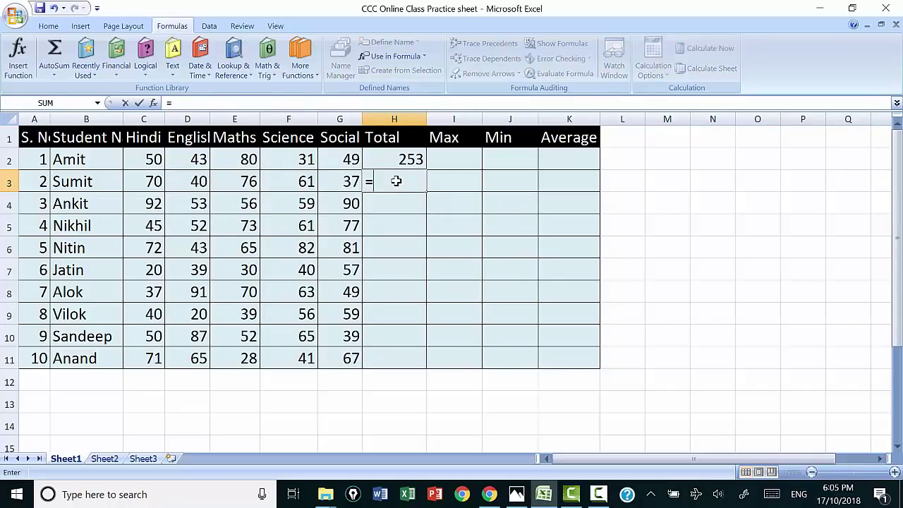
{"action": "type", "text": "sum"}
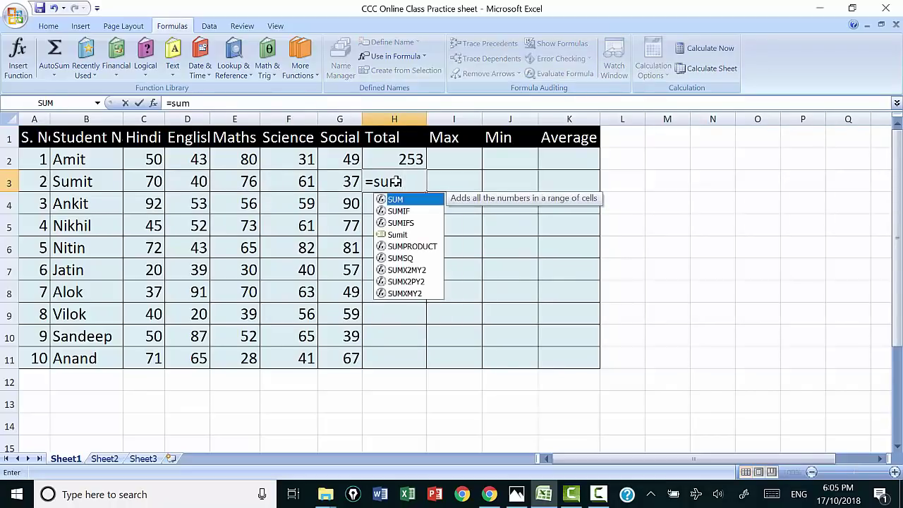
{"action": "type", "text": "("}
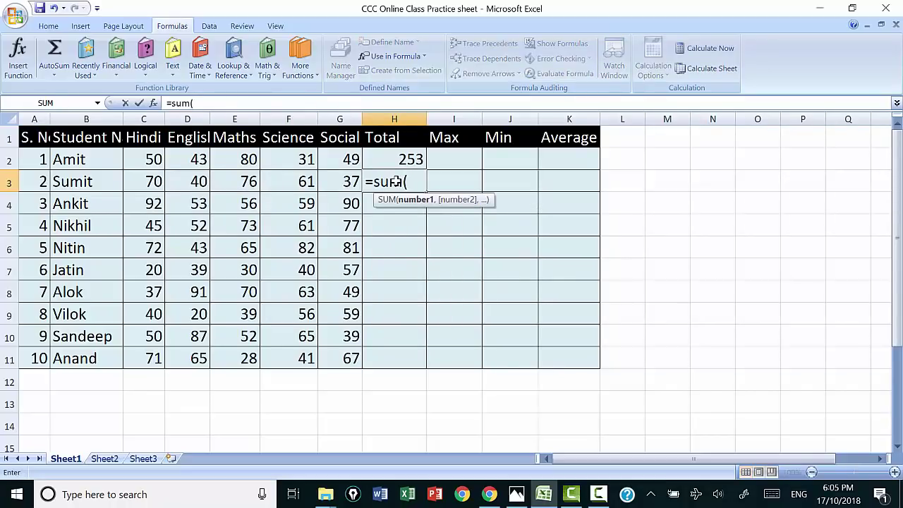
{"action": "type", "text": "s"}
{"action": "type", "text": "umit"}
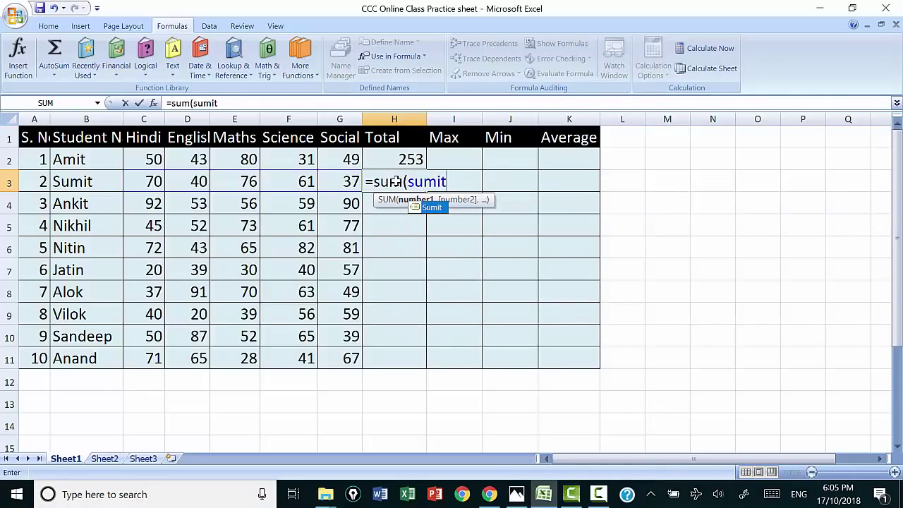
{"action": "type", "text": ")"}
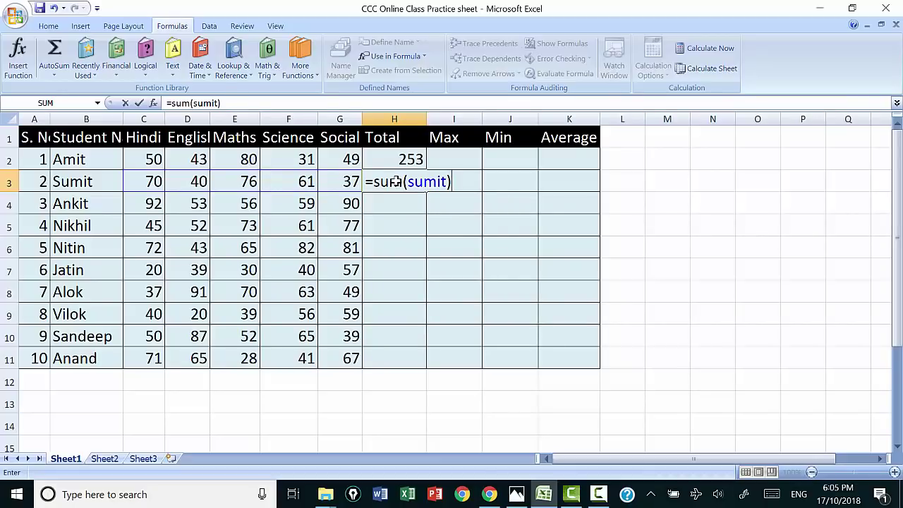
{"action": "key", "text": "Return"}
{"action": "left_click", "coordinate": [396, 181]}
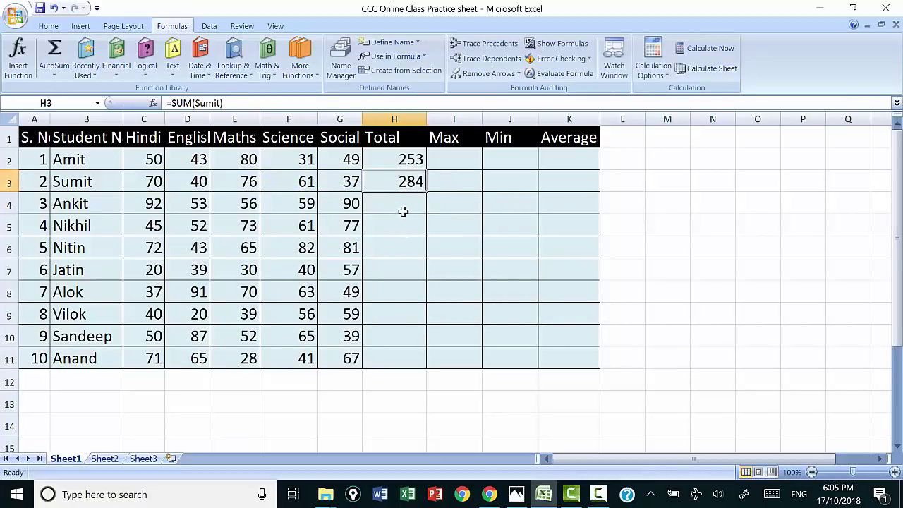
{"action": "left_click", "coordinate": [403, 204]}
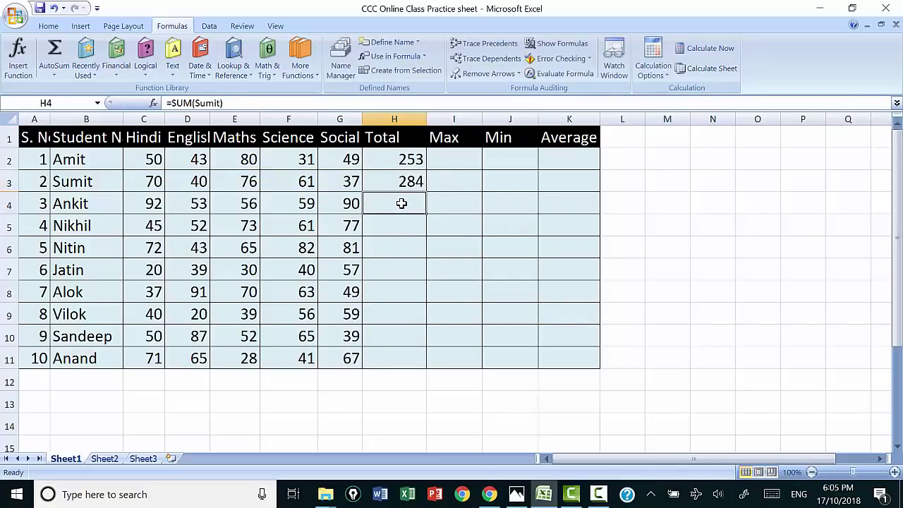
- Define a name for the third student's marks C4:G4
{"action": "left_click_drag", "start_coordinate": [134, 205], "coordinate": [348, 208]}
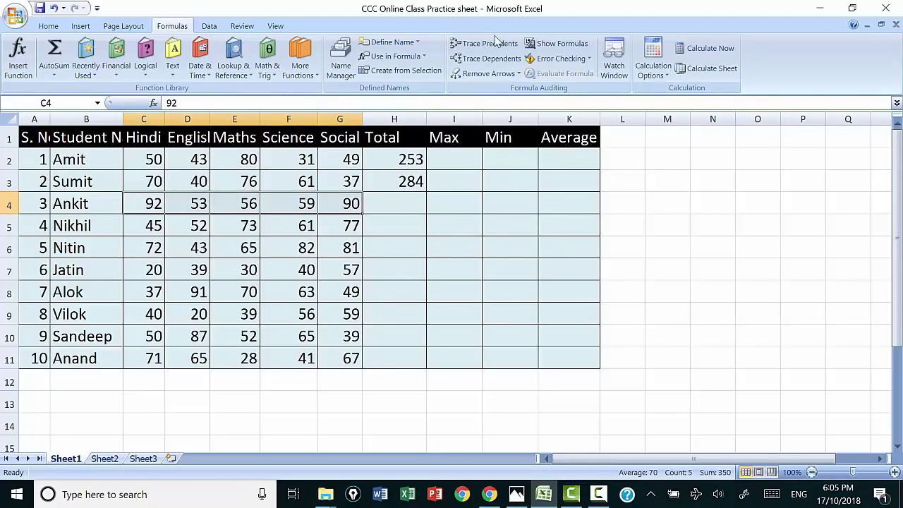
{"action": "left_click", "coordinate": [399, 44]}
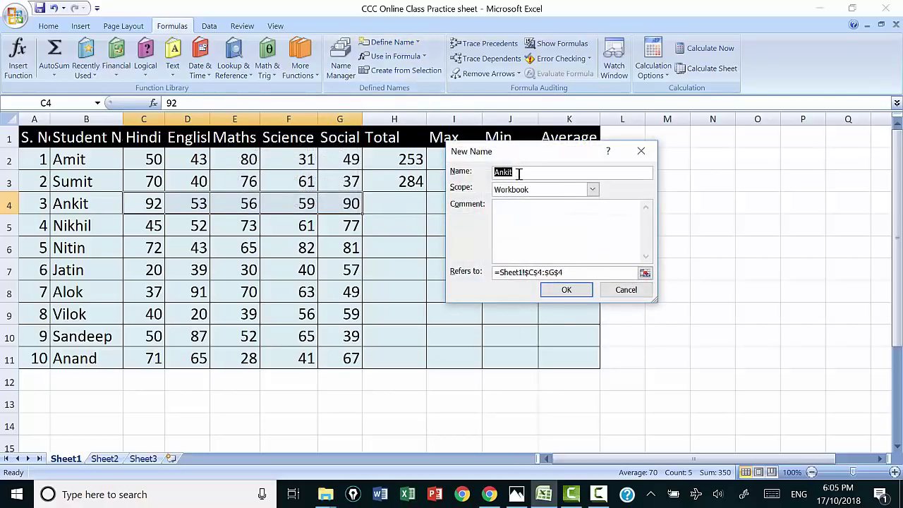
{"action": "left_click", "coordinate": [561, 290]}
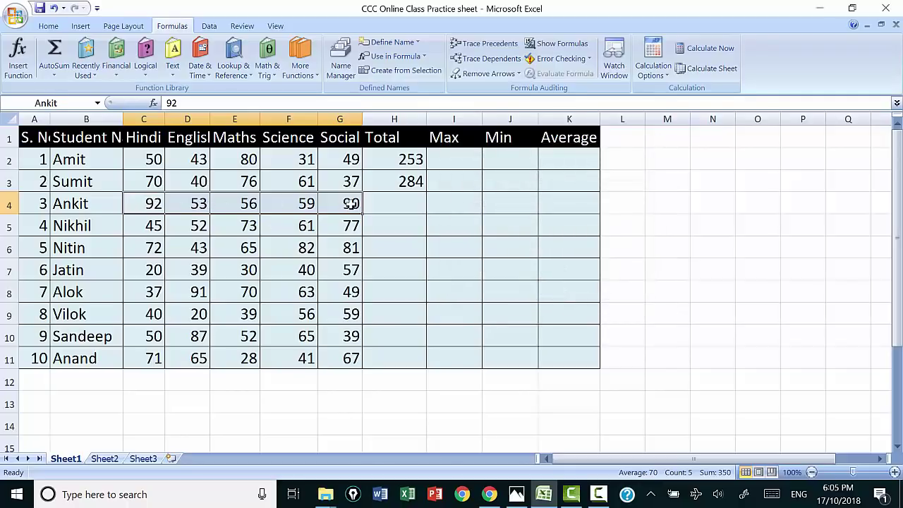
- Build the H4 total as =SUM of that name, inserted from Use in Formula
{"action": "left_click", "coordinate": [408, 204]}
{"action": "type", "text": "=sum("}
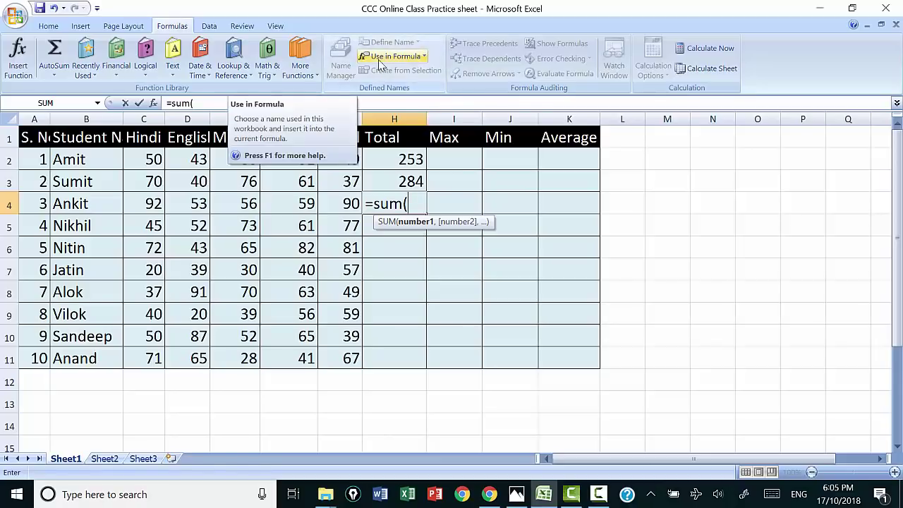
{"action": "left_click", "coordinate": [423, 57]}
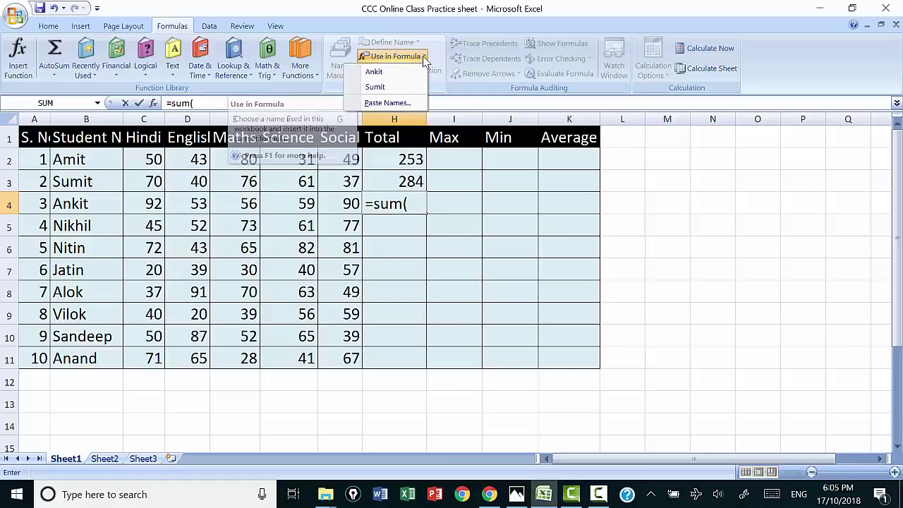
{"action": "left_click", "coordinate": [388, 72]}
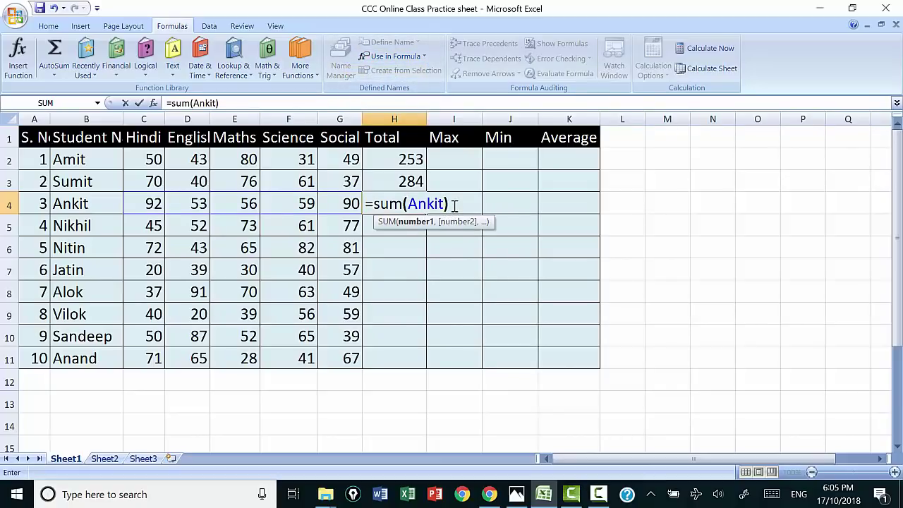
{"action": "key", "text": "Return"}
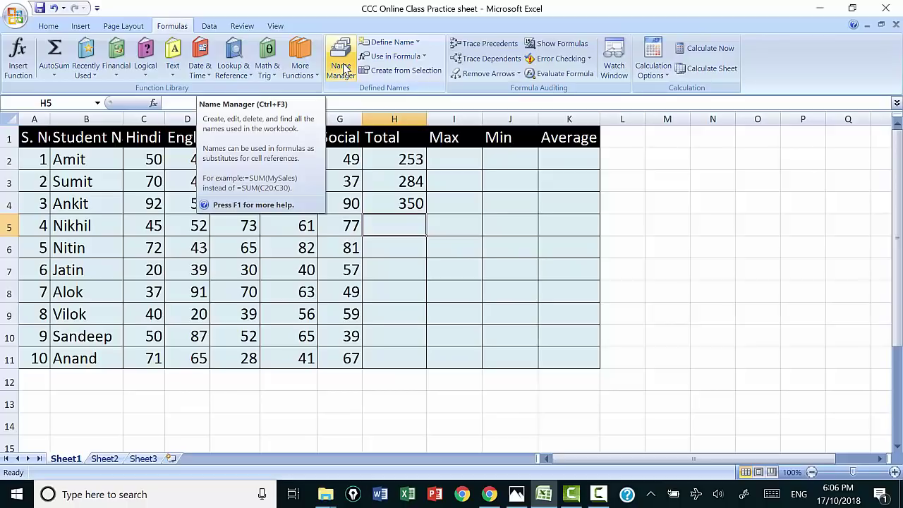
- Open Name Manager and review the third student's name referring to C4:G4
{"action": "left_click", "coordinate": [343, 68]}
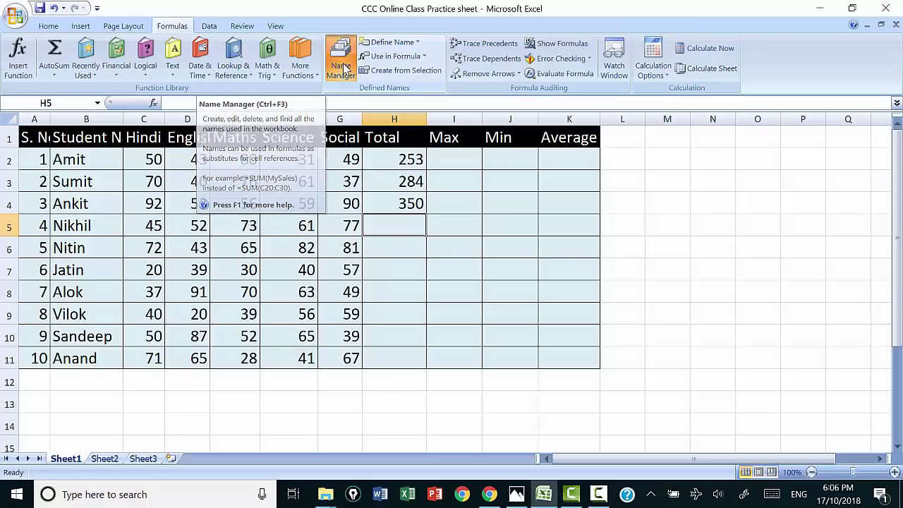
{"action": "left_click_drag", "start_coordinate": [514, 86], "coordinate": [697, 97]}
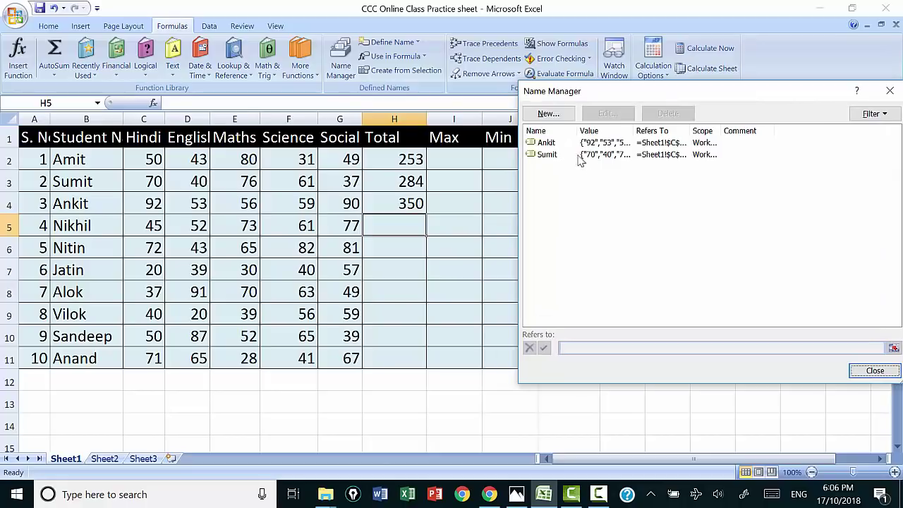
{"action": "left_click_drag", "start_coordinate": [631, 99], "coordinate": [473, 97]}
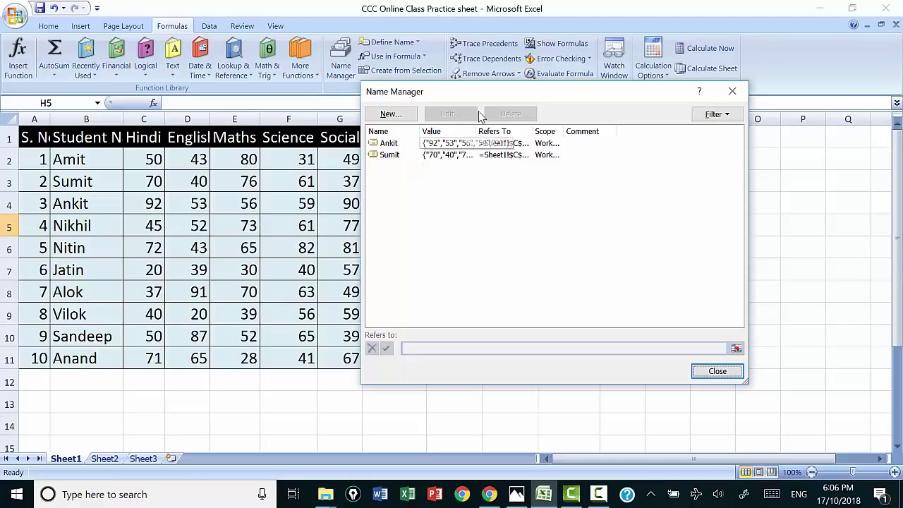
{"action": "left_click_drag", "start_coordinate": [481, 91], "coordinate": [582, 99]}
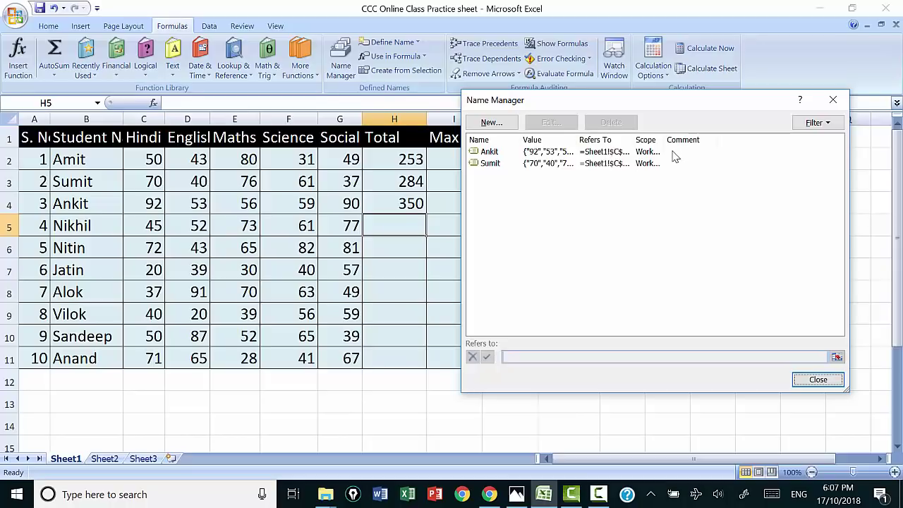
{"action": "left_click", "coordinate": [487, 152]}
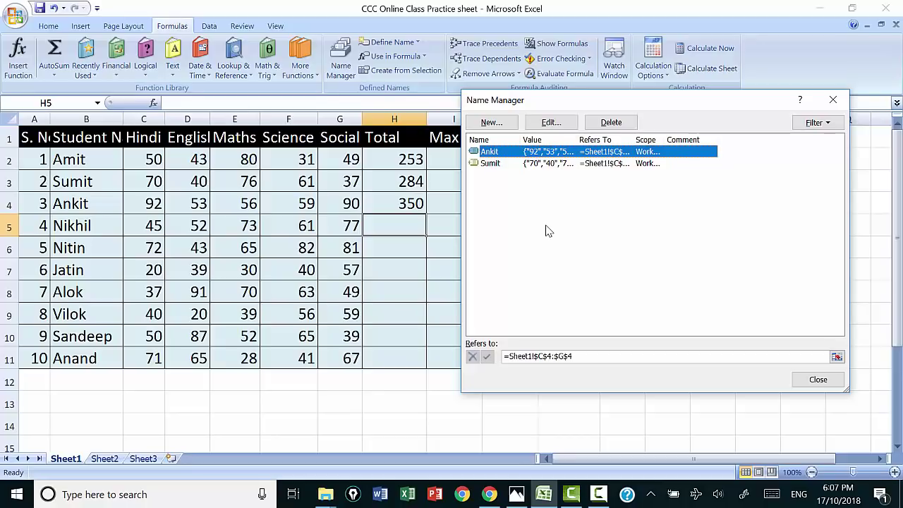
{"action": "left_click", "coordinate": [551, 123]}
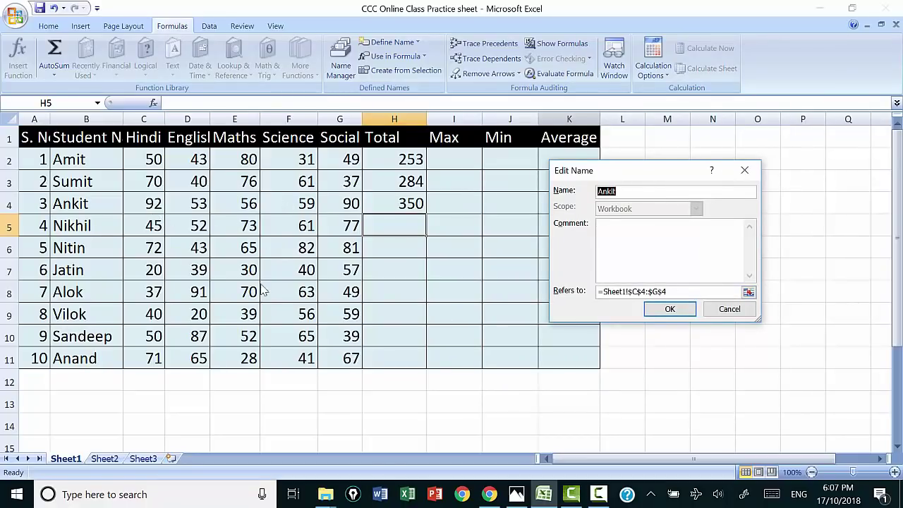
{"action": "left_click", "coordinate": [670, 310]}
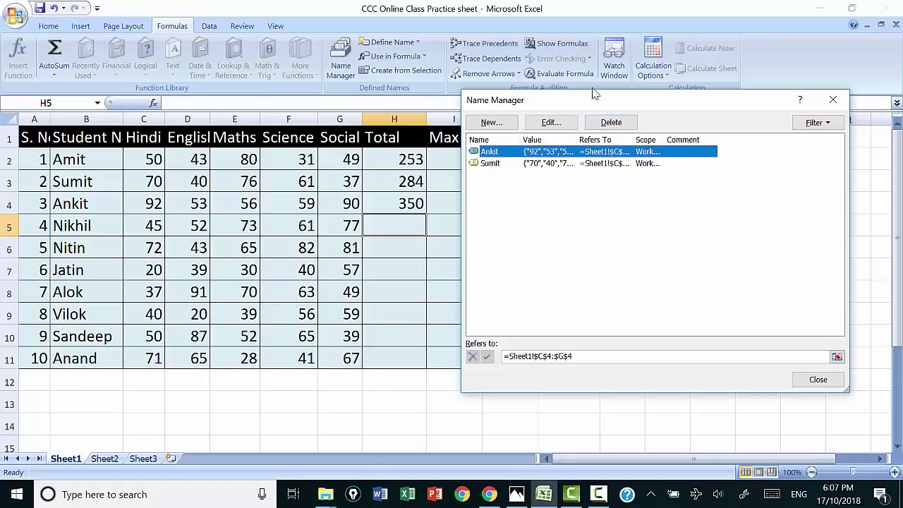
{"action": "left_click_drag", "start_coordinate": [593, 96], "coordinate": [592, 63]}
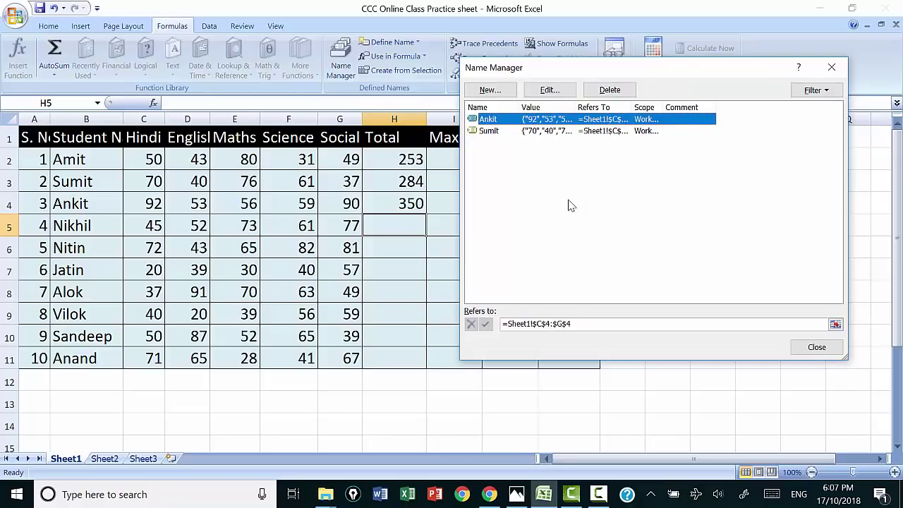
- Add a new name for row 5's marks, Sheet1!$C$5:$G$5, then close Name Manager
{"action": "left_click", "coordinate": [491, 90]}
{"action": "type", "text": "Ni"}
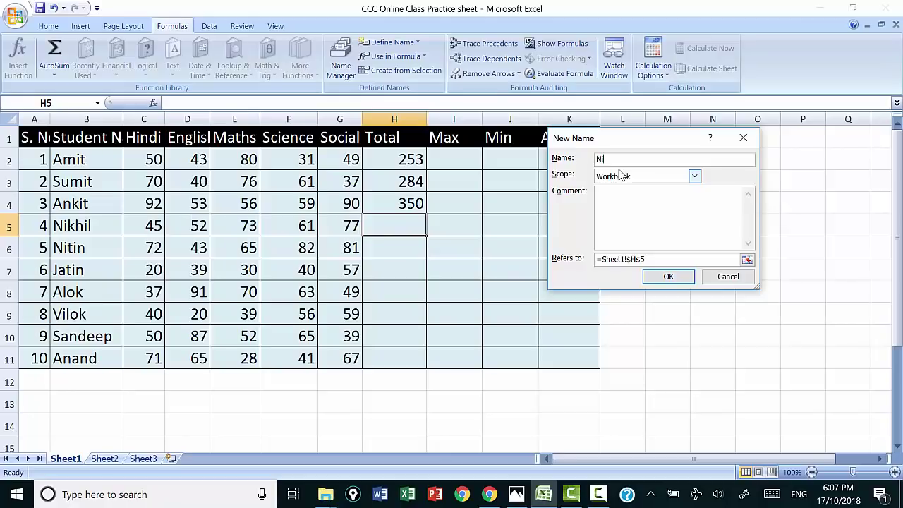
{"action": "type", "text": "k"}
{"action": "left_click", "coordinate": [630, 224]}
{"action": "left_click_drag", "start_coordinate": [648, 260], "coordinate": [599, 261]}
{"action": "key", "text": "BackSpace"}
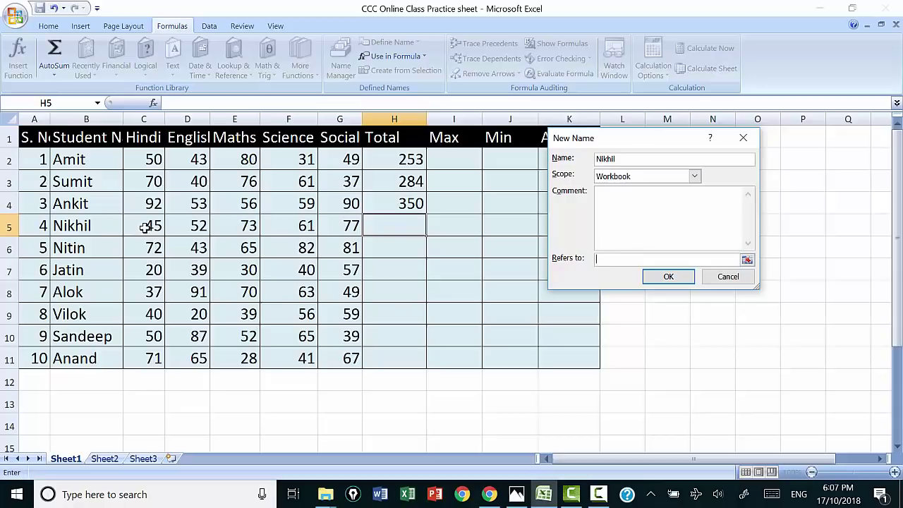
{"action": "left_click_drag", "start_coordinate": [147, 226], "coordinate": [322, 229]}
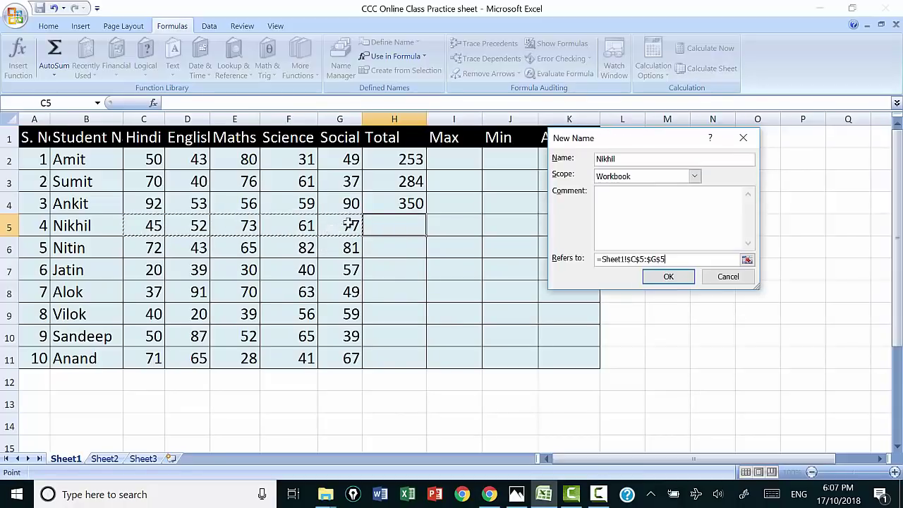
{"action": "left_click", "coordinate": [668, 277]}
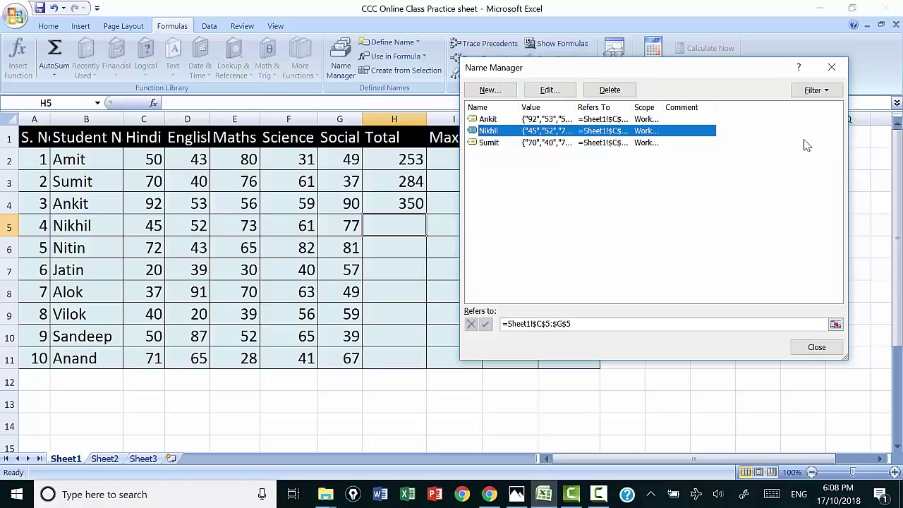
{"action": "left_click", "coordinate": [812, 347]}
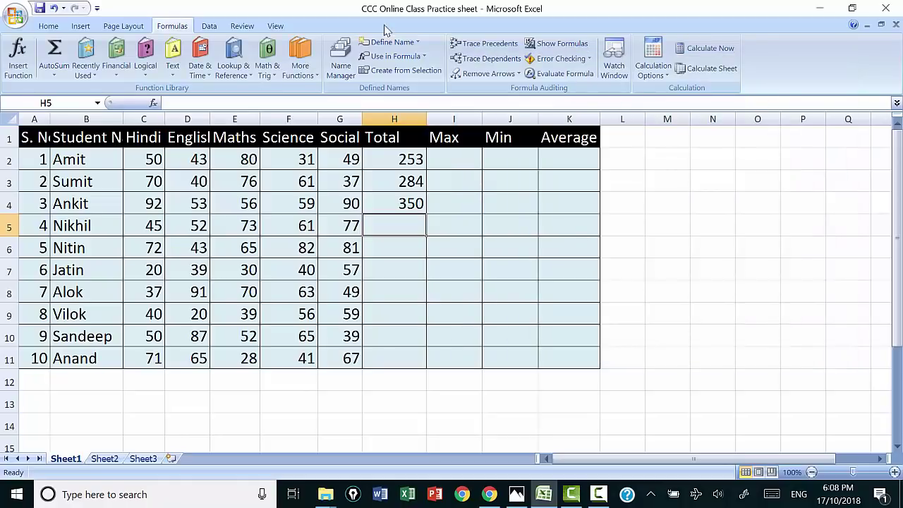
- Create subject names from the top-row headers of the marks range C1:G11
{"action": "left_click", "coordinate": [387, 72]}
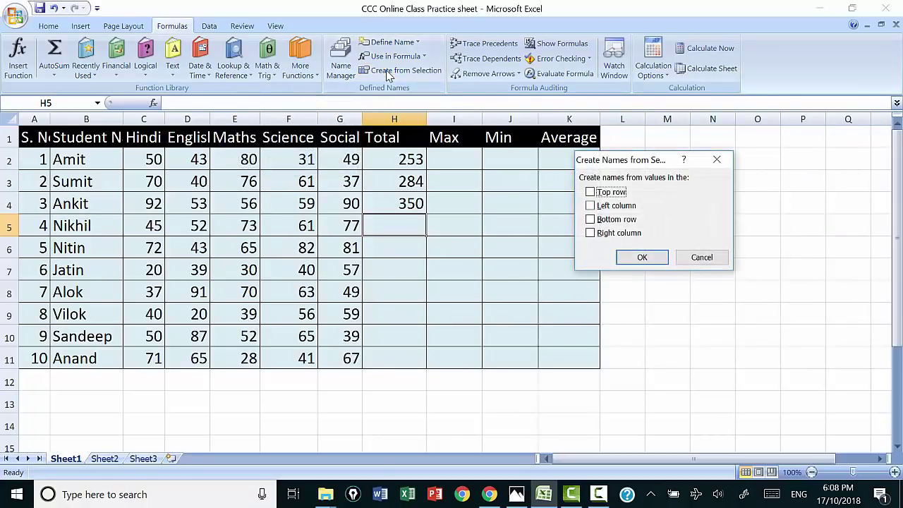
{"action": "left_click_drag", "start_coordinate": [626, 163], "coordinate": [663, 97]}
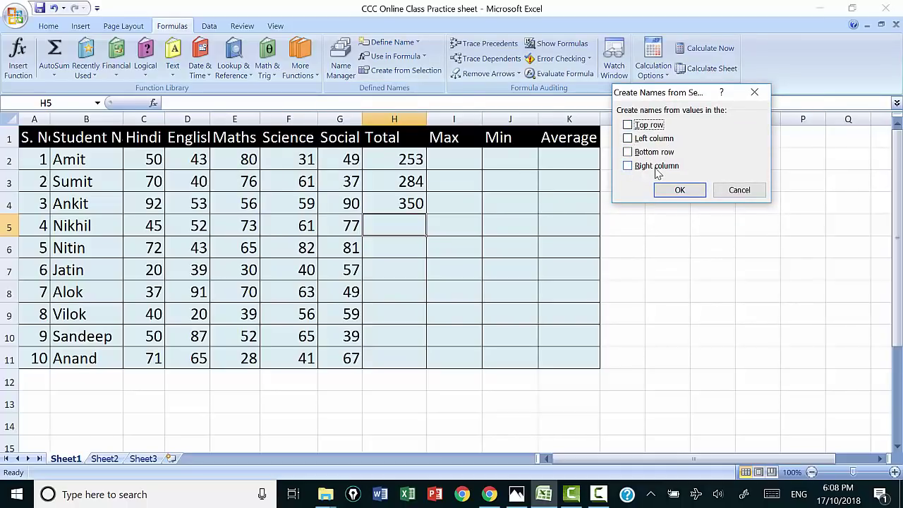
{"action": "left_click", "coordinate": [744, 192]}
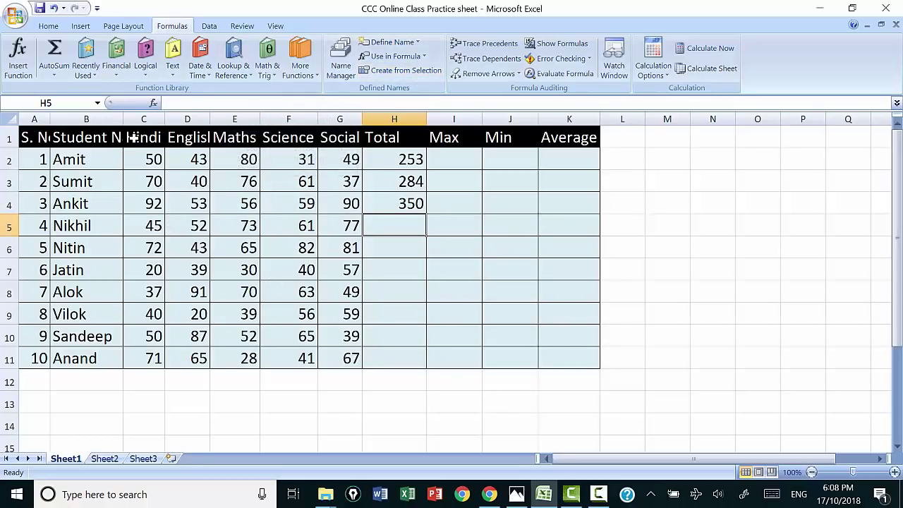
{"action": "left_click_drag", "start_coordinate": [133, 138], "coordinate": [351, 150]}
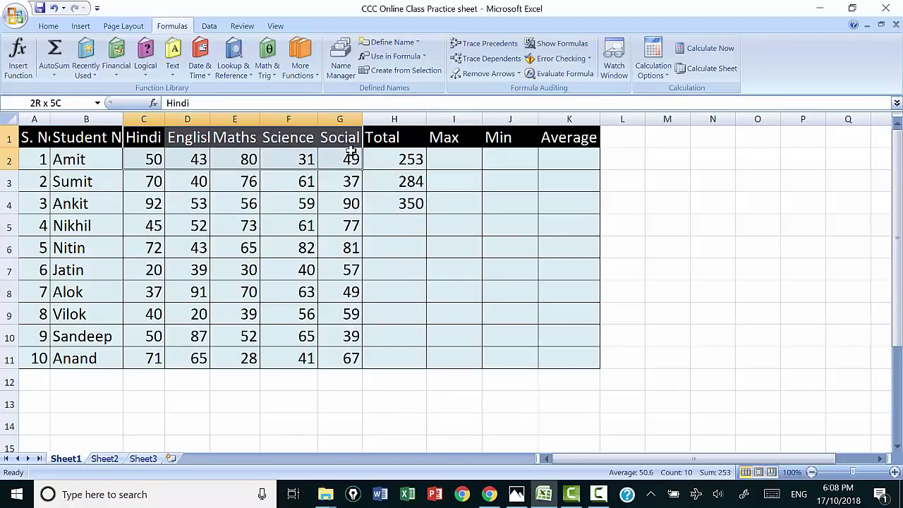
{"action": "left_click_drag", "start_coordinate": [351, 152], "coordinate": [345, 352]}
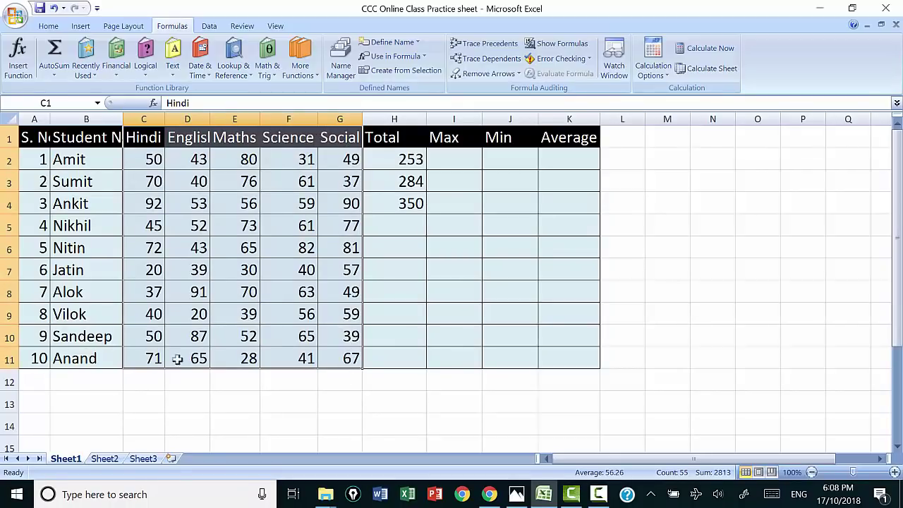
{"action": "left_click", "coordinate": [421, 71]}
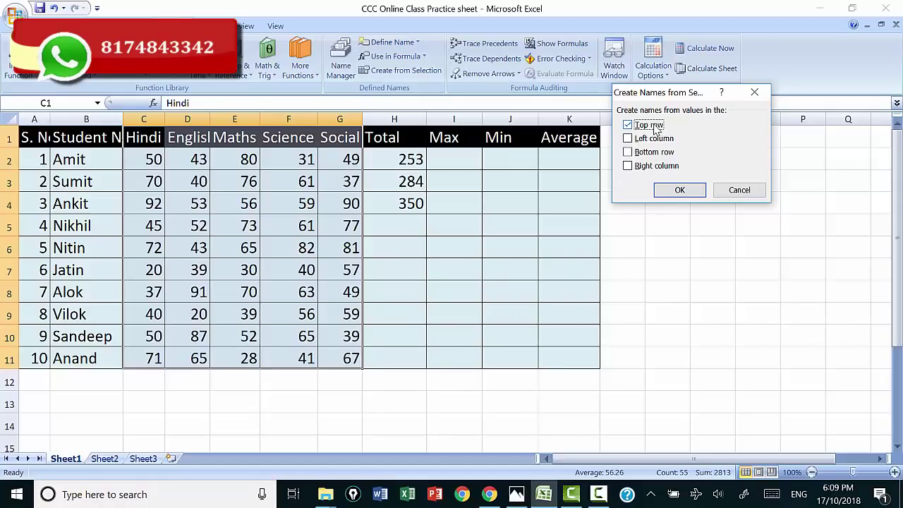
{"action": "left_click", "coordinate": [678, 189]}
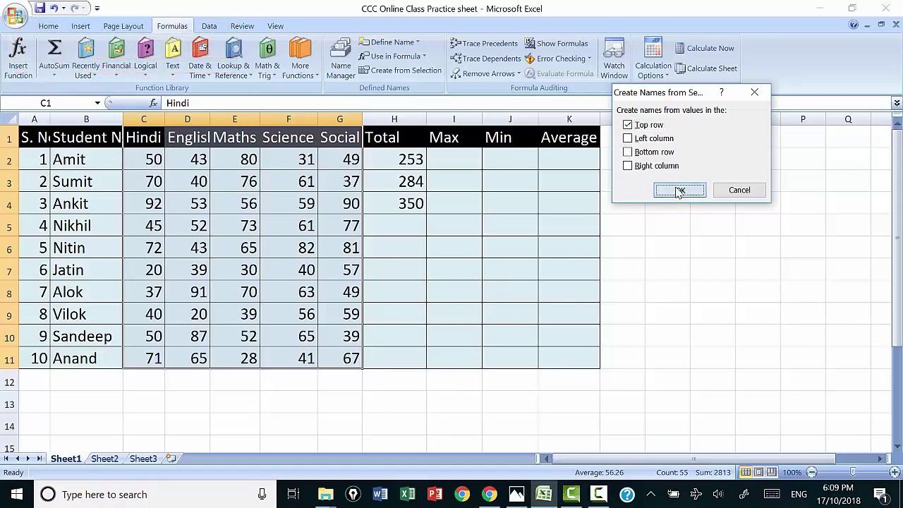
- Check the Hindi, Maths, Science, Social_Science and English ranges in Name Manager, then close it
{"action": "left_click", "coordinate": [342, 70]}
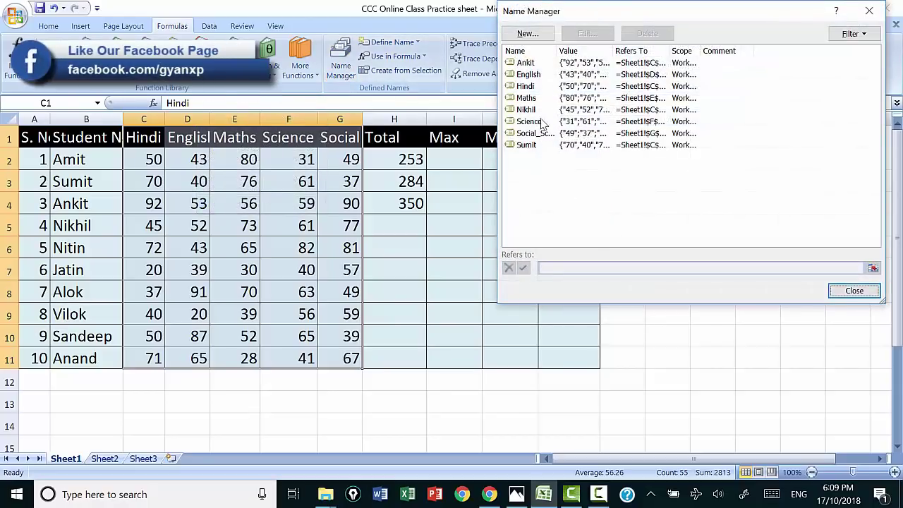
{"action": "left_click", "coordinate": [524, 86]}
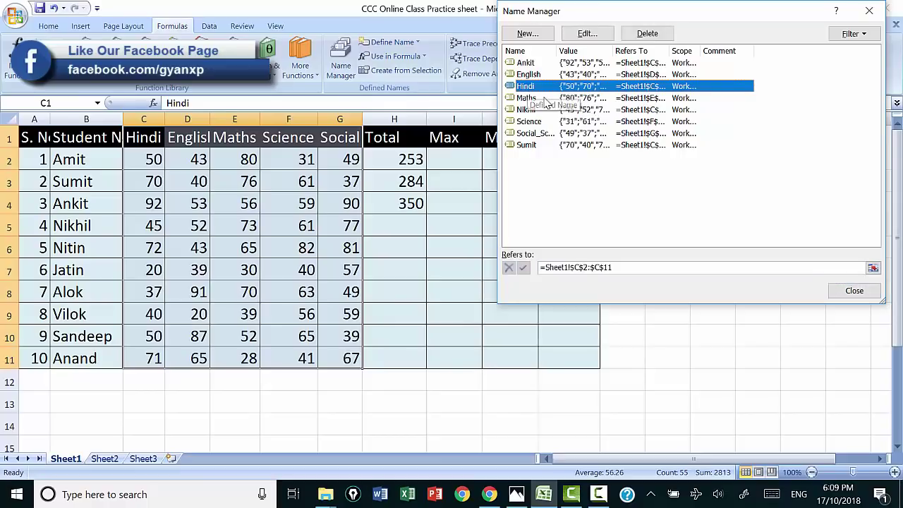
{"action": "left_click", "coordinate": [526, 99]}
{"action": "left_click", "coordinate": [531, 122]}
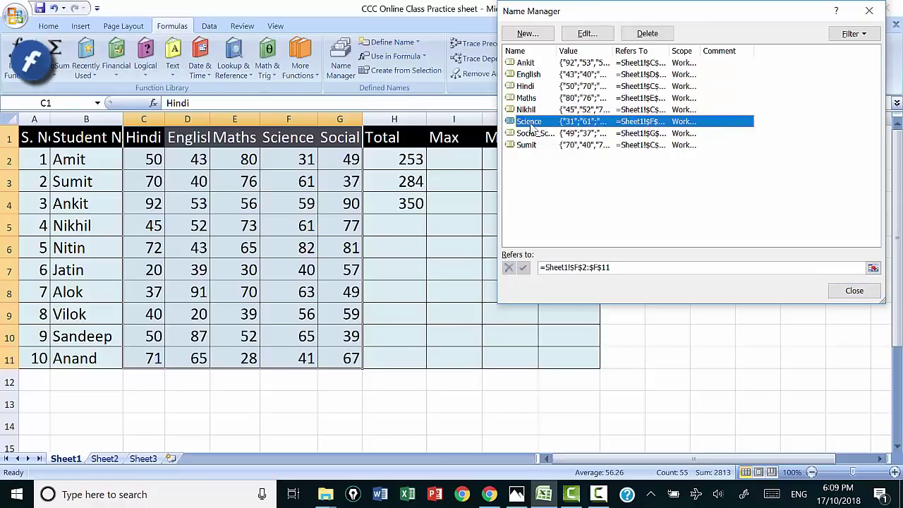
{"action": "left_click", "coordinate": [536, 134]}
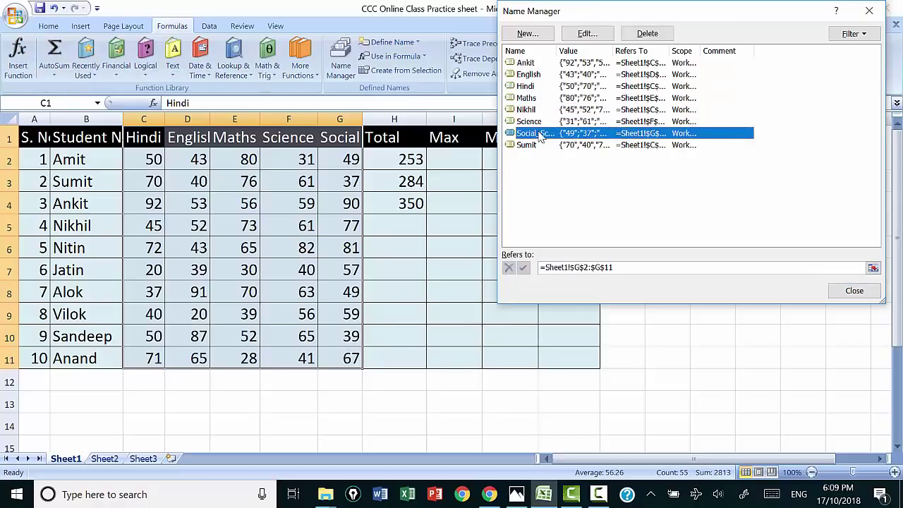
{"action": "left_click", "coordinate": [531, 75]}
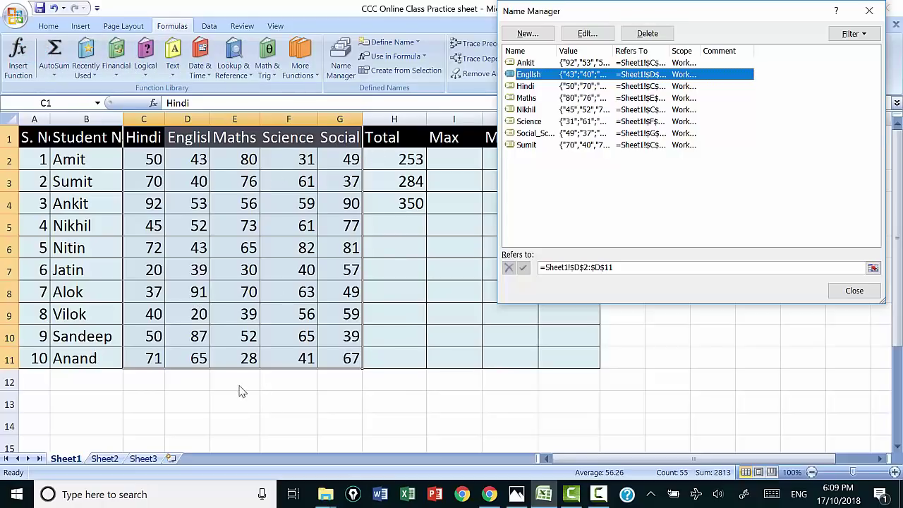
{"action": "left_click", "coordinate": [852, 291]}
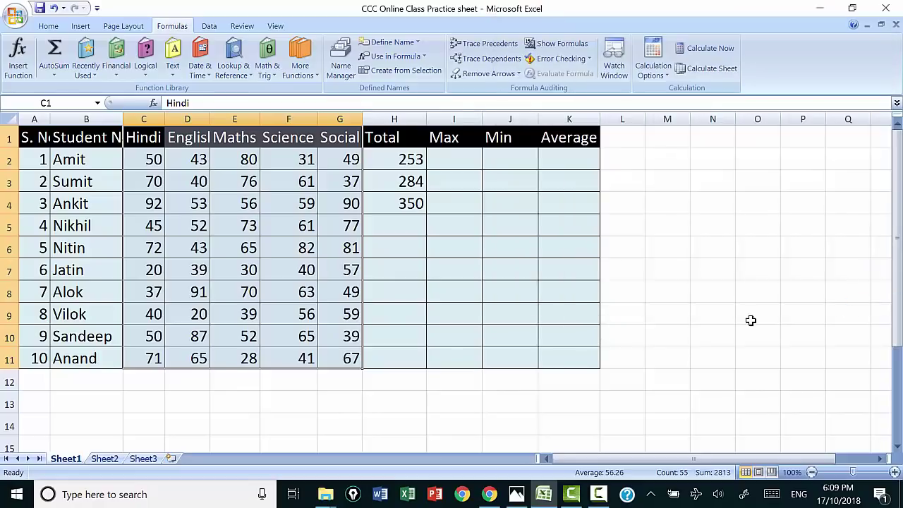
- Enter =SUM(Maths) in E12 (569) and =SUM(English) in D12 (533)
{"action": "left_click", "coordinate": [229, 384]}
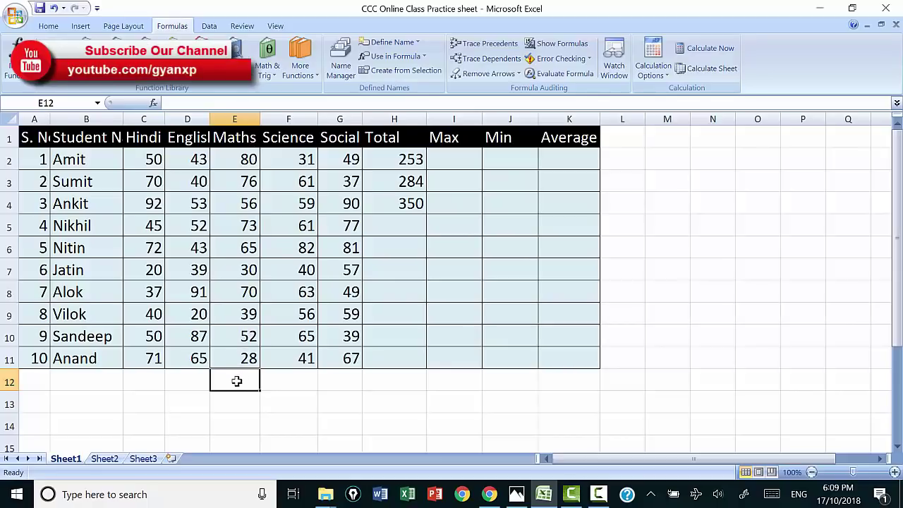
{"action": "type", "text": "=s"}
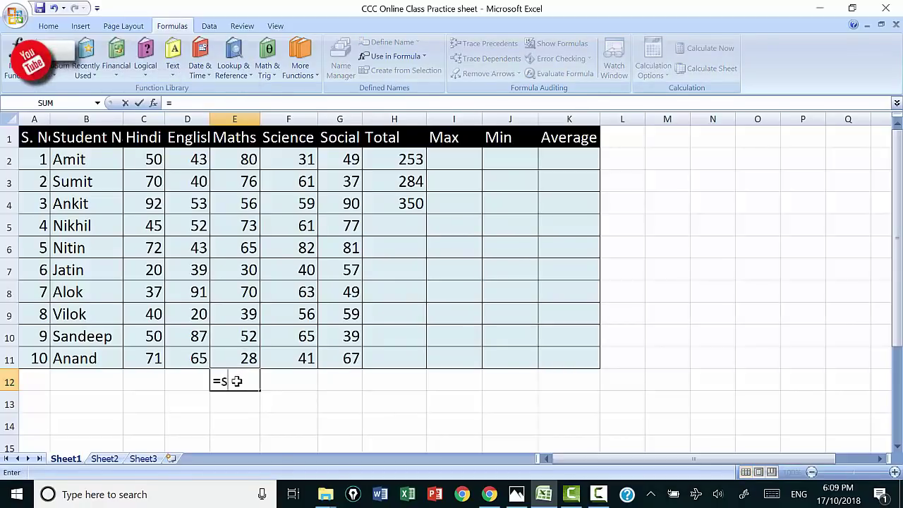
{"action": "type", "text": "um"}
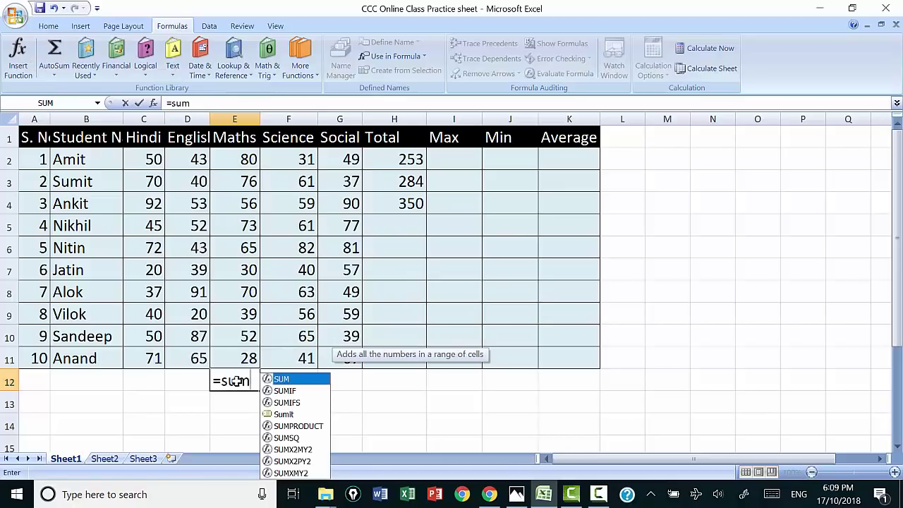
{"action": "type", "text": "("}
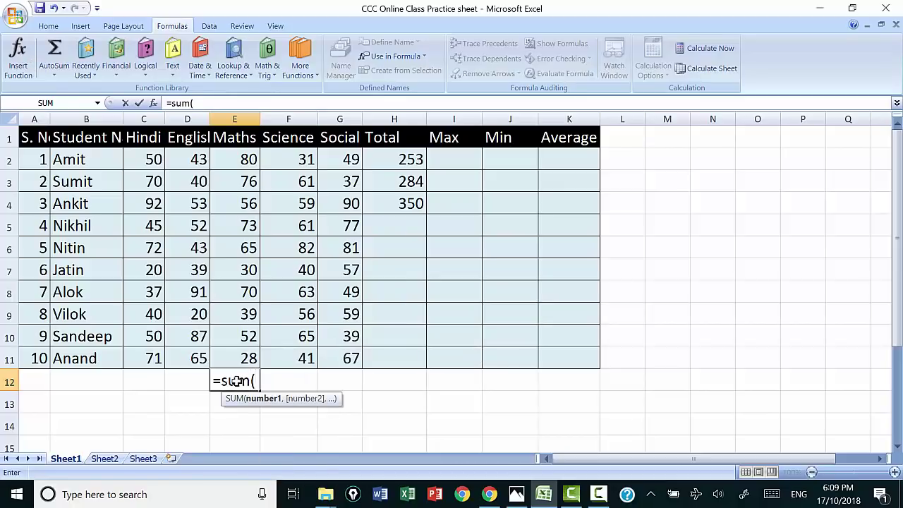
{"action": "type", "text": "maths"}
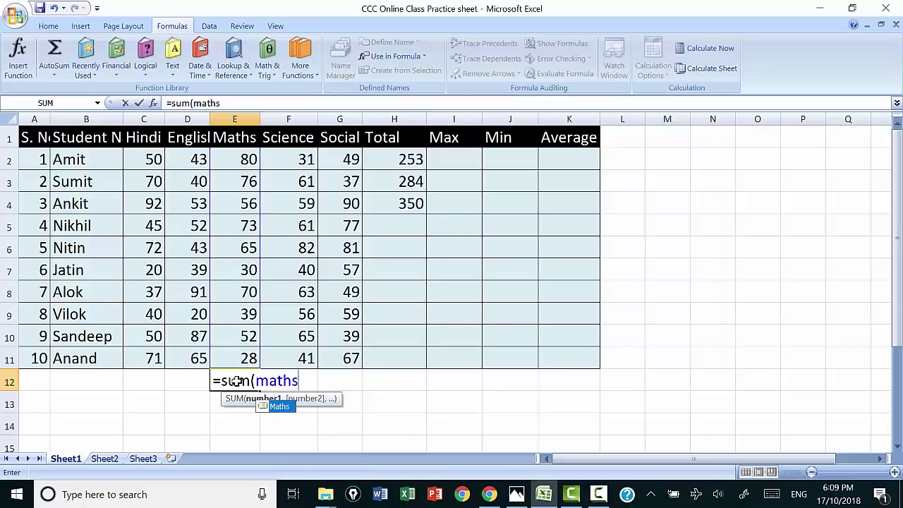
{"action": "type", "text": ")"}
{"action": "key", "text": "Return"}
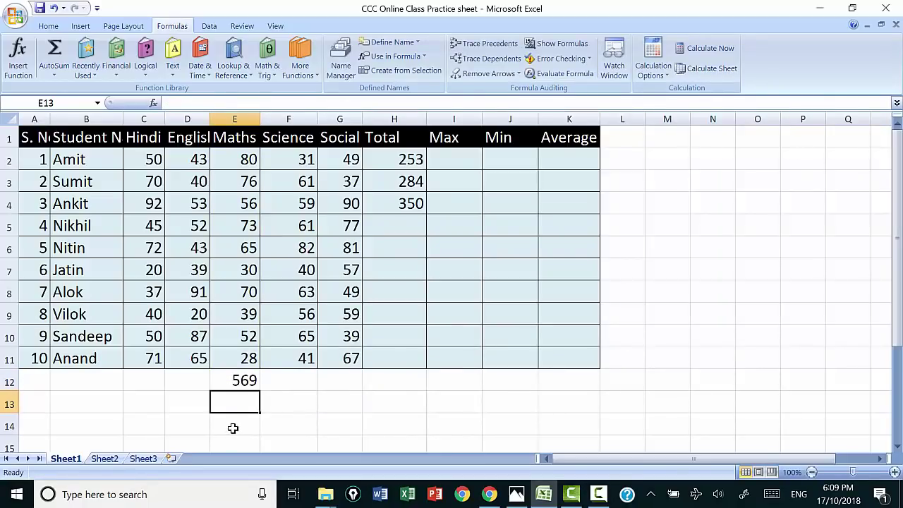
{"action": "left_click", "coordinate": [187, 383]}
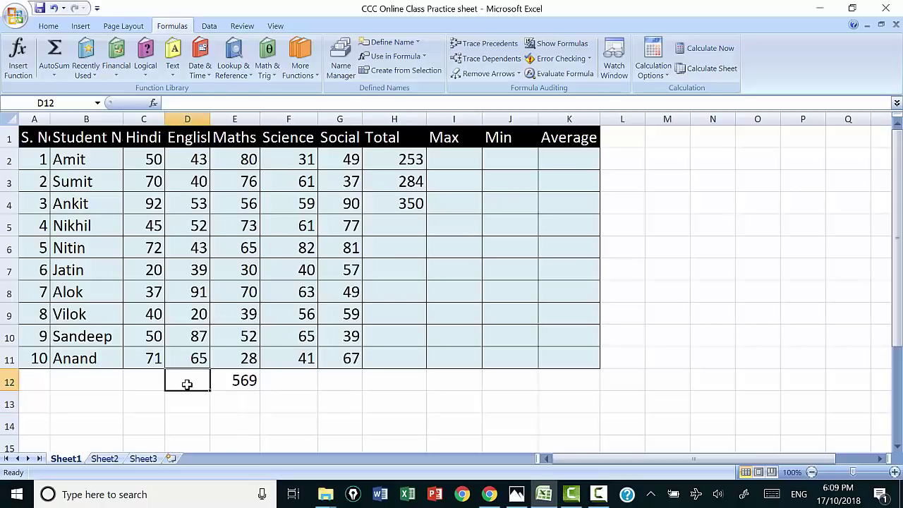
{"action": "type", "text": "=s"}
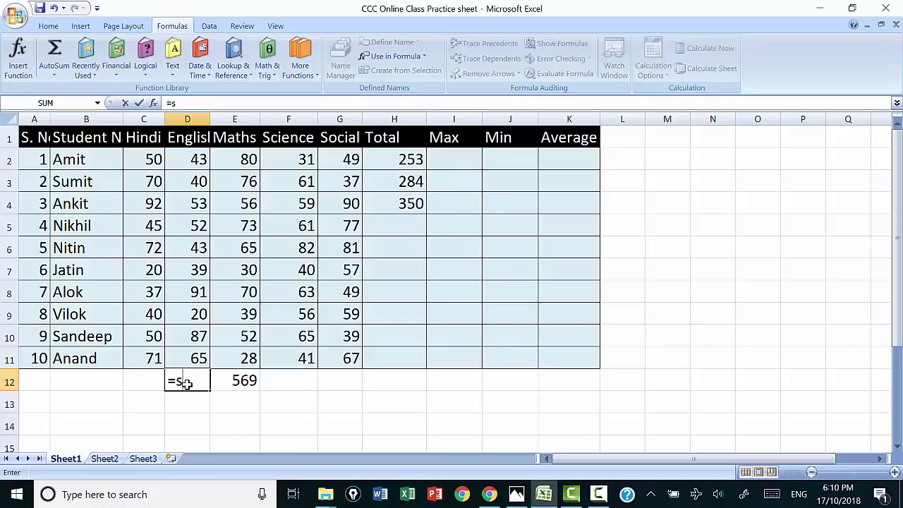
{"action": "type", "text": "um("}
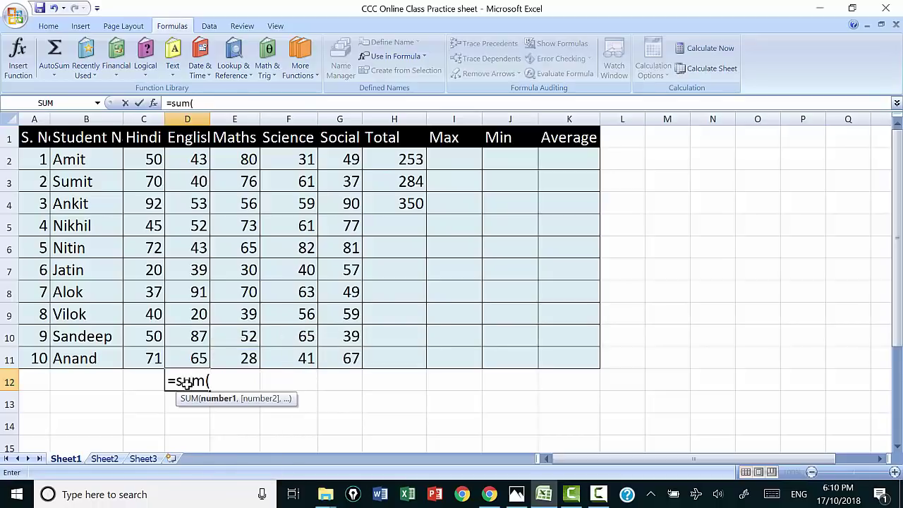
{"action": "type", "text": "en"}
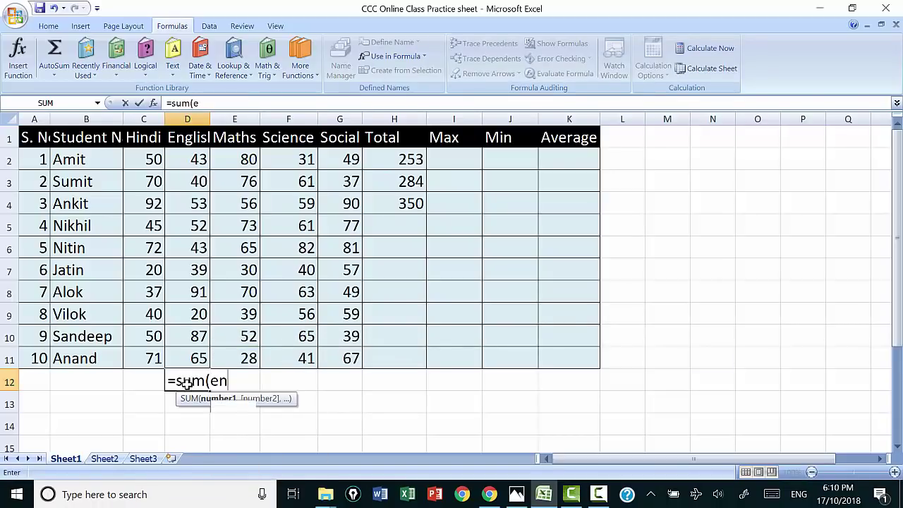
{"action": "type", "text": "glish"}
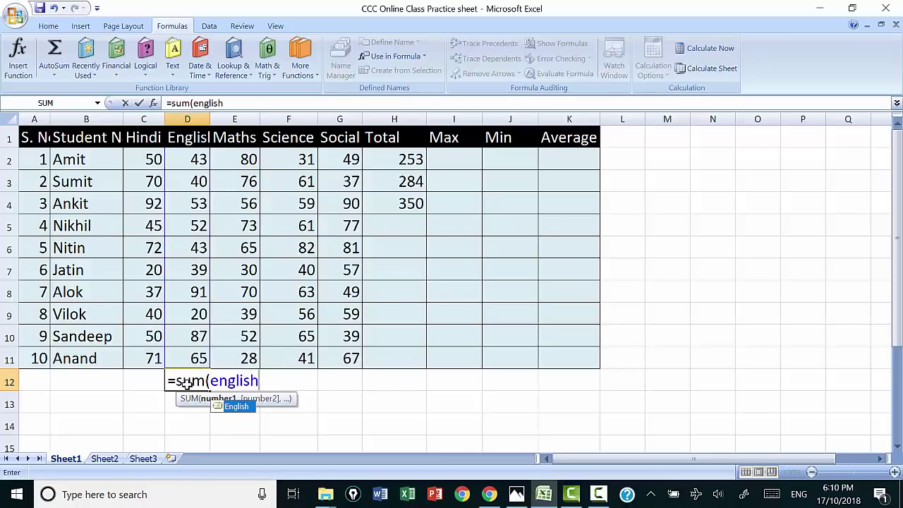
{"action": "type", "text": ")"}
{"action": "key", "text": "Return"}
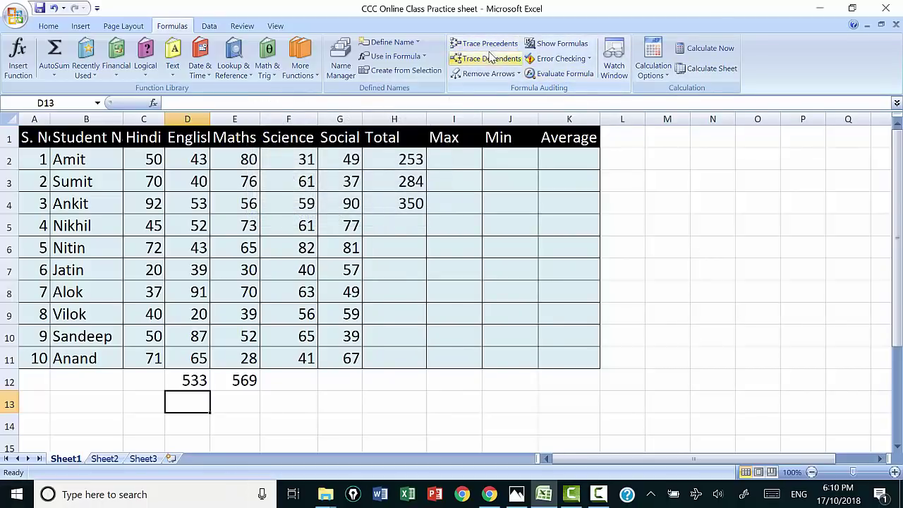
{"action": "left_click", "coordinate": [243, 379]}
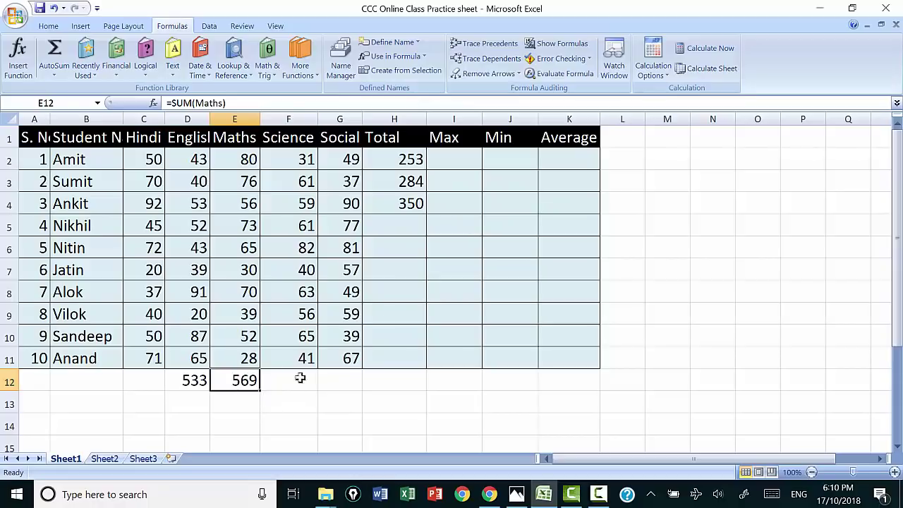
{"action": "left_click", "coordinate": [456, 160]}
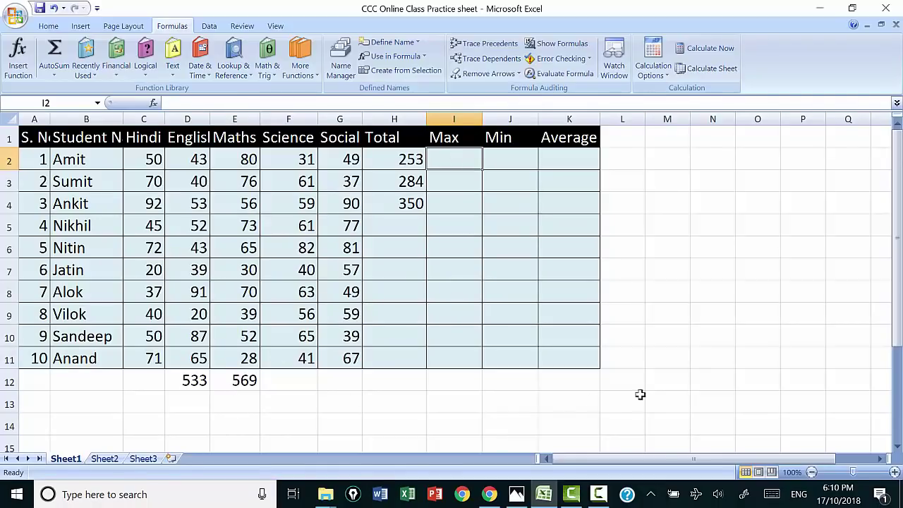
- Enter =SUM(Science) in O12 to show the Science total of 559
{"action": "left_click", "coordinate": [749, 381]}
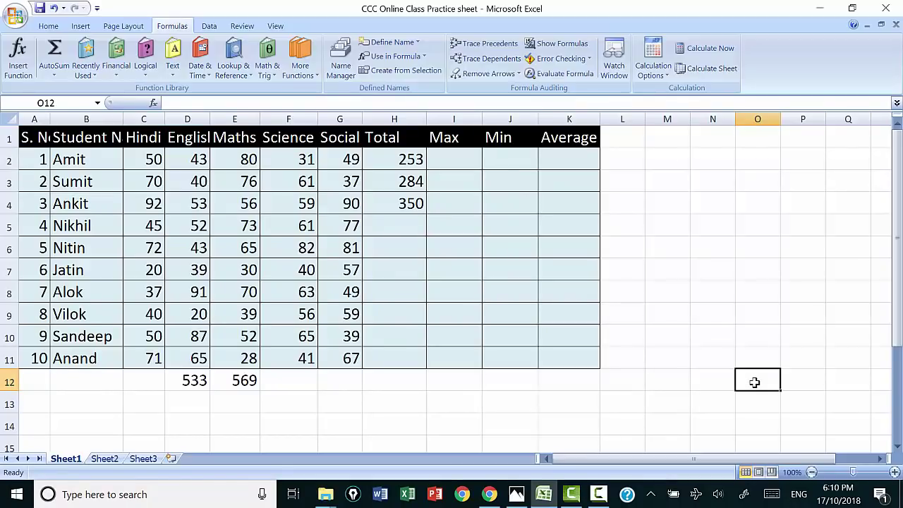
{"action": "type", "text": "=s"}
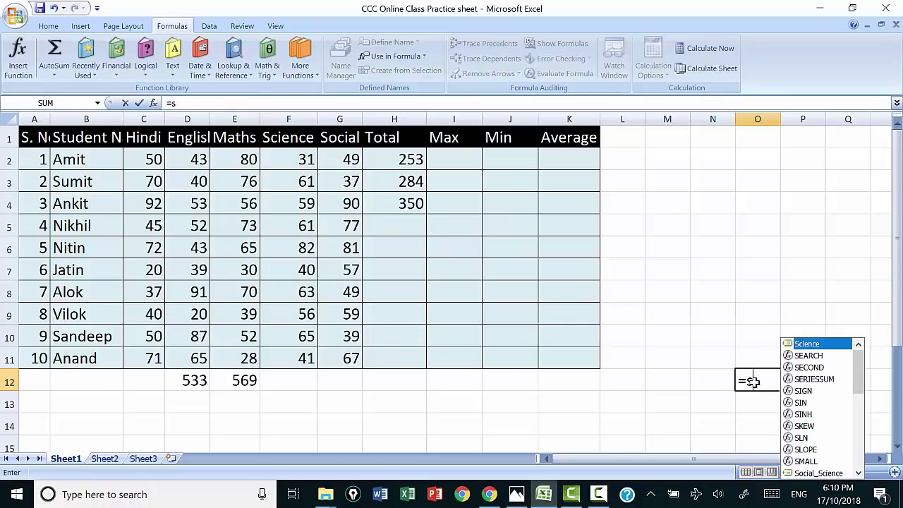
{"action": "type", "text": "um("}
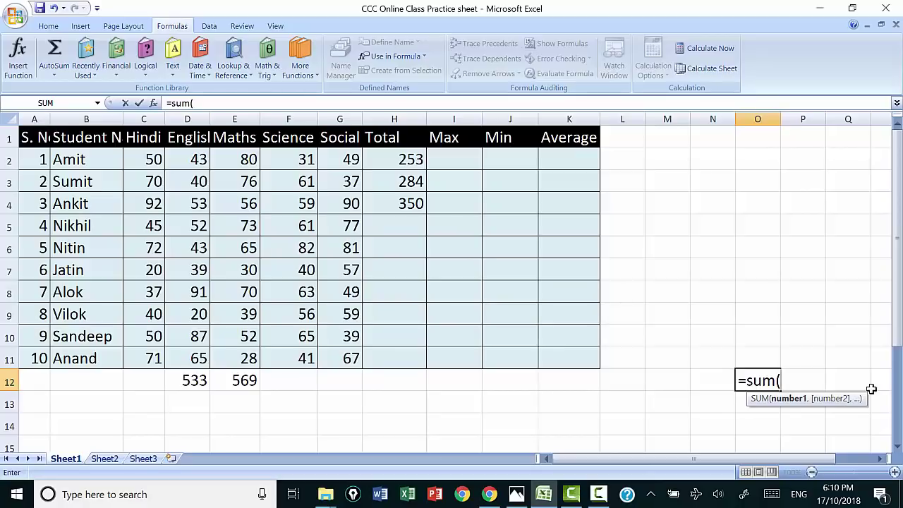
{"action": "type", "text": "science)"}
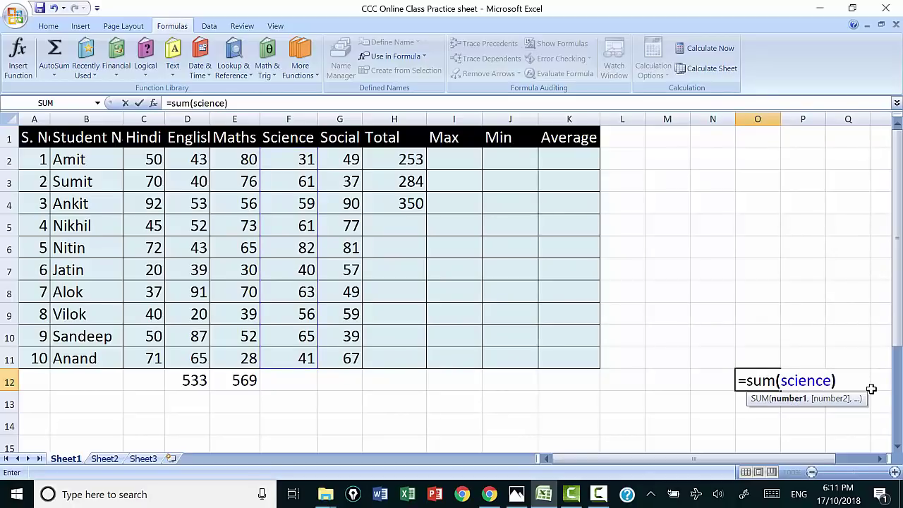
{"action": "key", "text": "Return"}
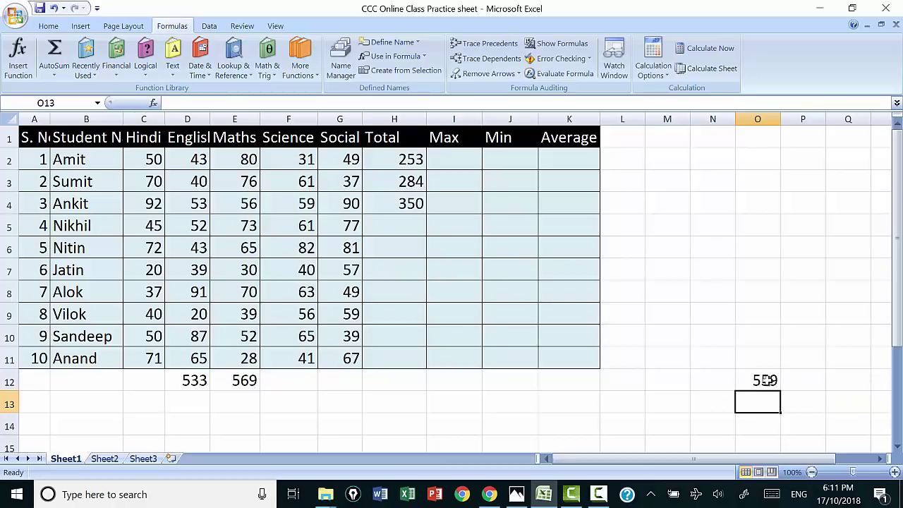
{"action": "left_click", "coordinate": [767, 380]}
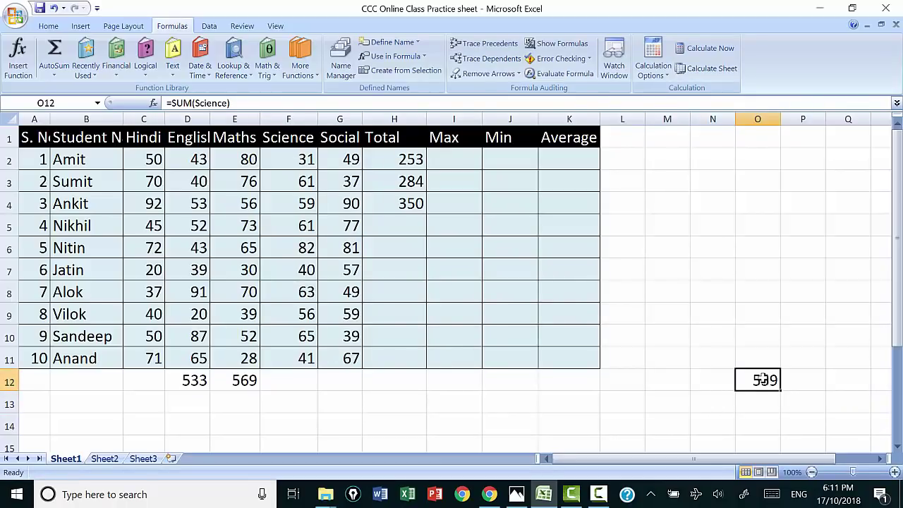
{"action": "left_click", "coordinate": [496, 44]}
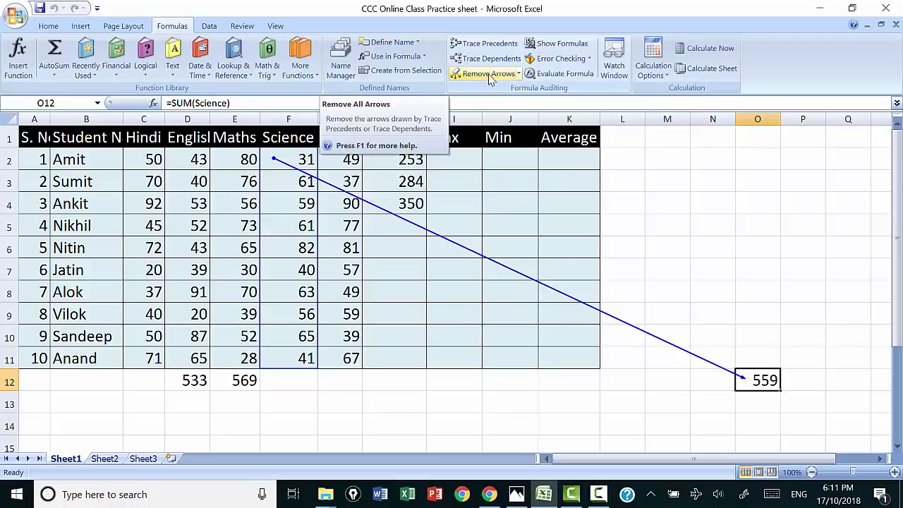
{"action": "left_click", "coordinate": [489, 74]}
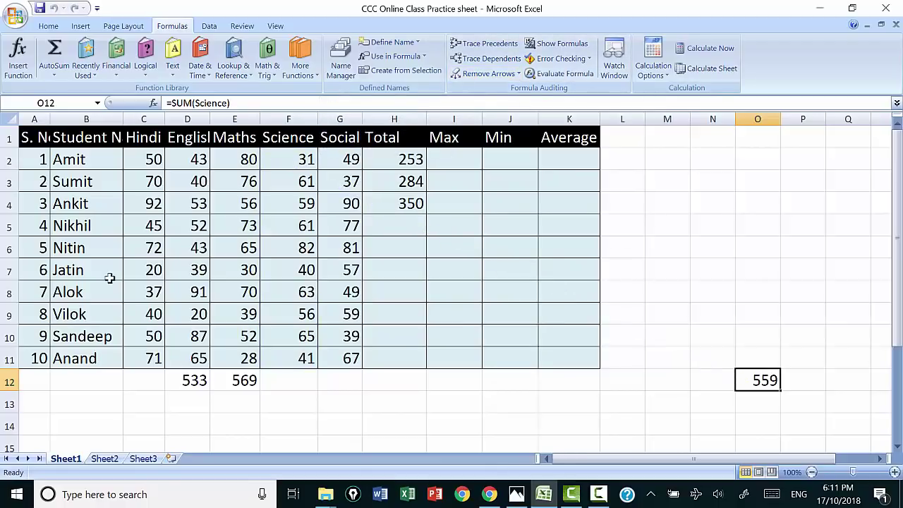
{"action": "left_click", "coordinate": [148, 291]}
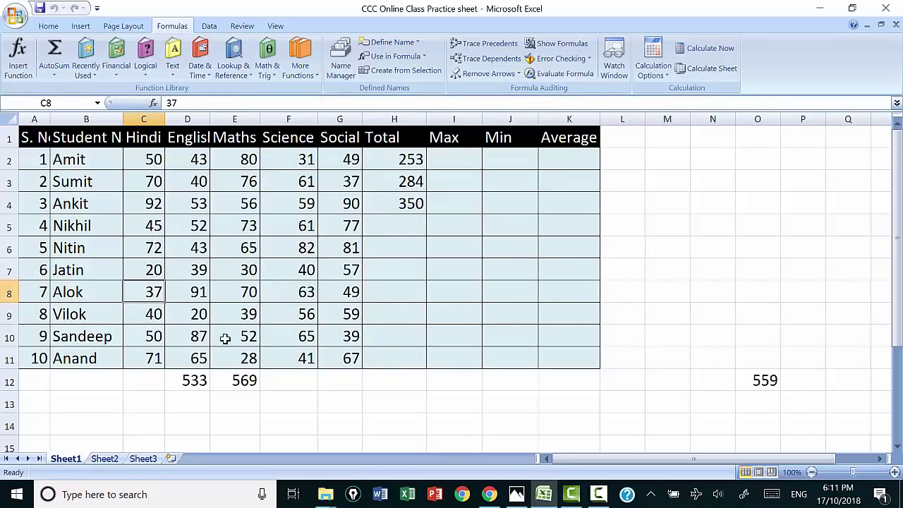
- Start a SUM formula in cell N6, fixing the misspelled function name
{"action": "scroll", "coordinate": [668, 412], "scroll_direction": "down", "scroll_amount": 1}
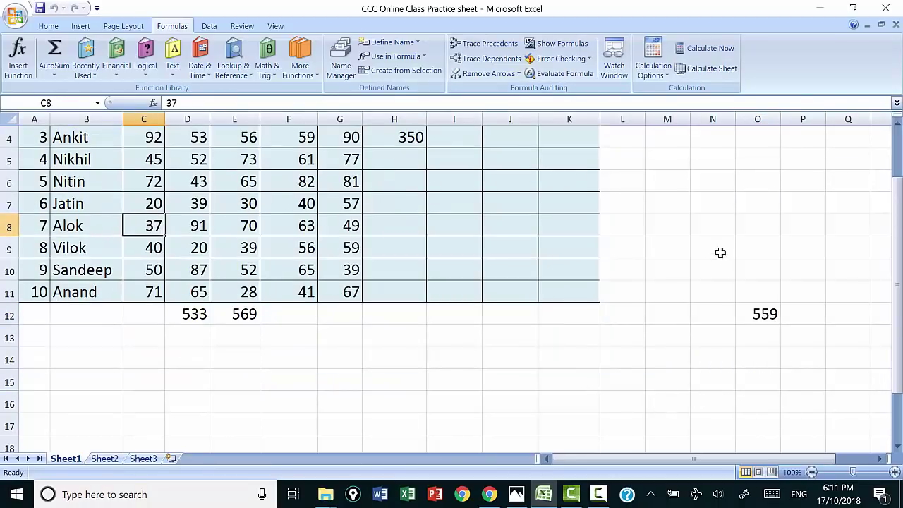
{"action": "scroll", "coordinate": [719, 253], "scroll_direction": "up", "scroll_amount": 1}
{"action": "left_click", "coordinate": [727, 257]}
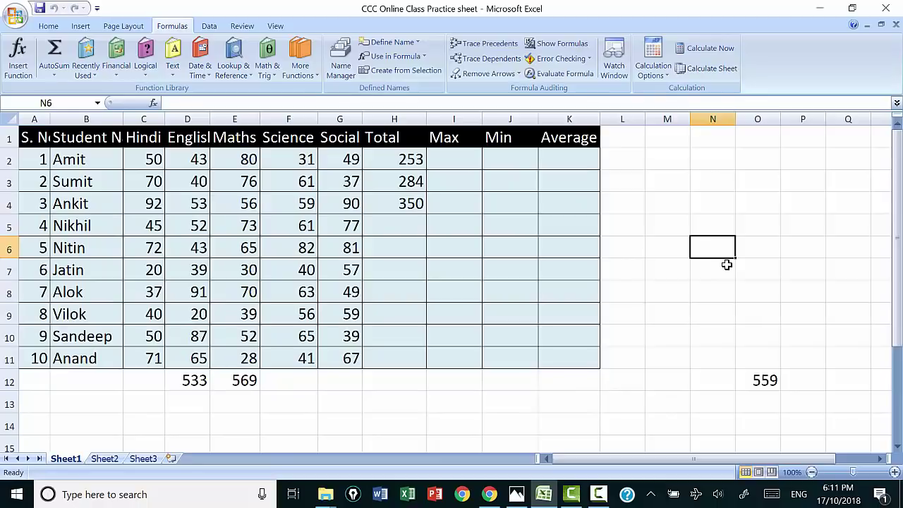
{"action": "type", "text": "=sun"}
{"action": "key", "text": "BackSpace"}
{"action": "type", "text": "m("}
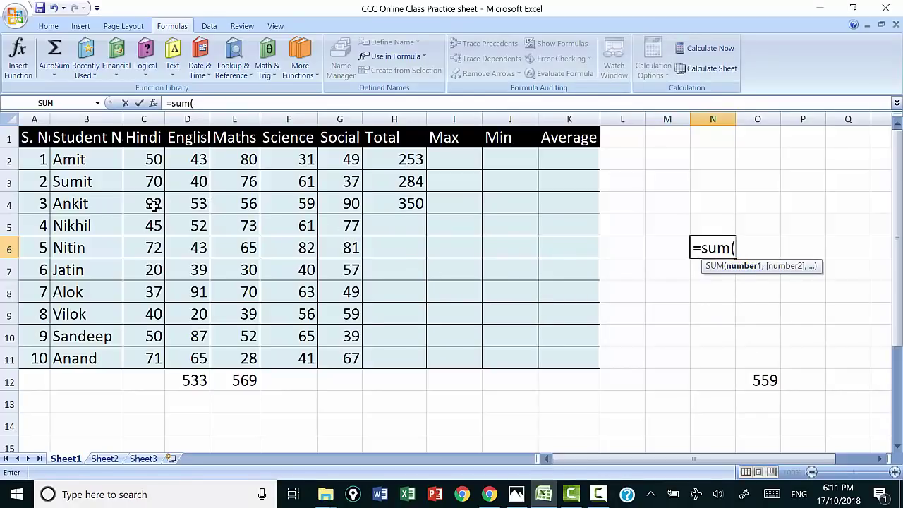
- Add C4, D6 and F4 as the SUM arguments and commit, giving 194
{"action": "left_click", "coordinate": [154, 204]}
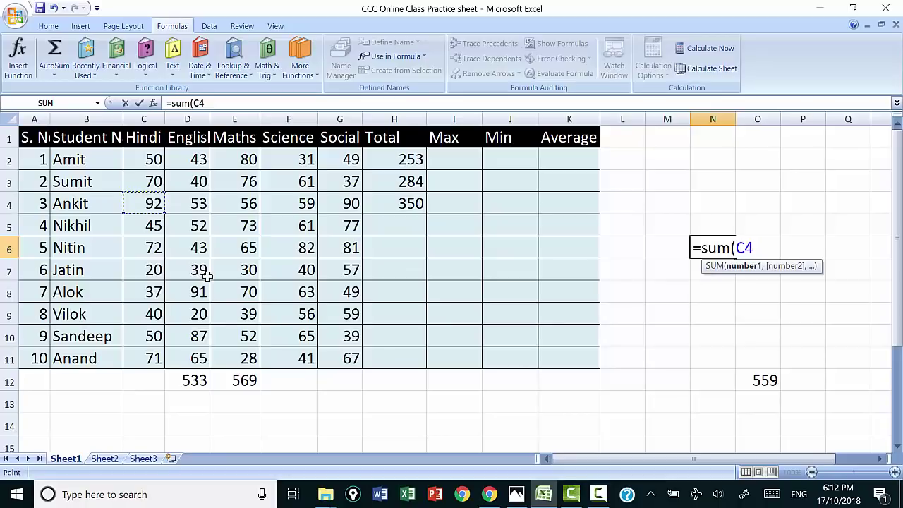
{"action": "type", "text": ","}
{"action": "left_click", "coordinate": [192, 254]}
{"action": "type", "text": ","}
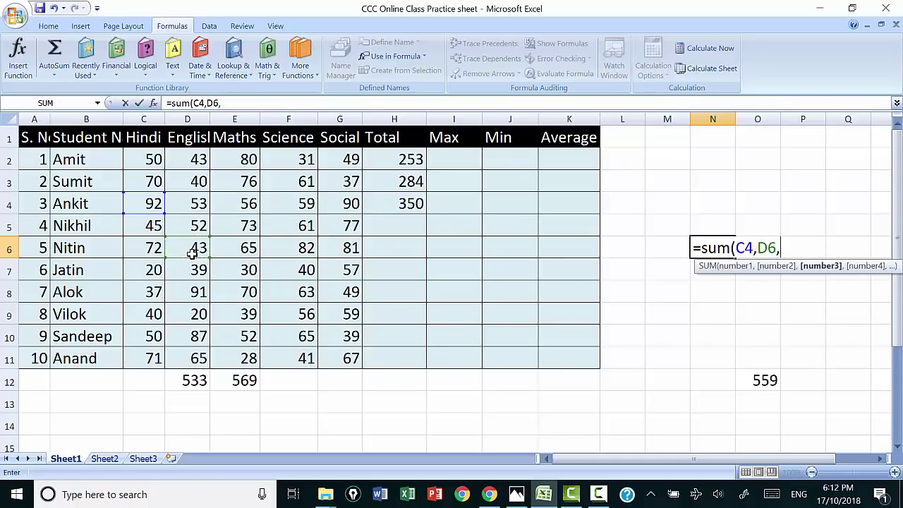
{"action": "left_click", "coordinate": [312, 205]}
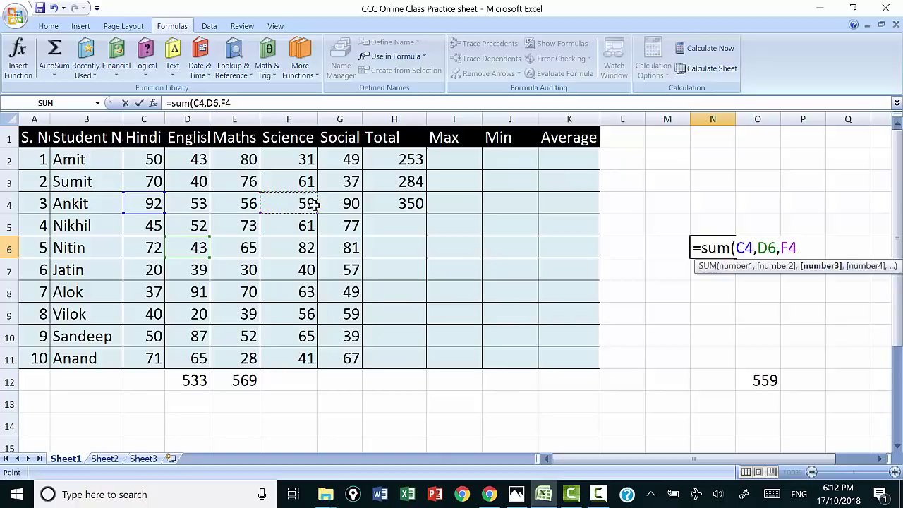
{"action": "type", "text": ")"}
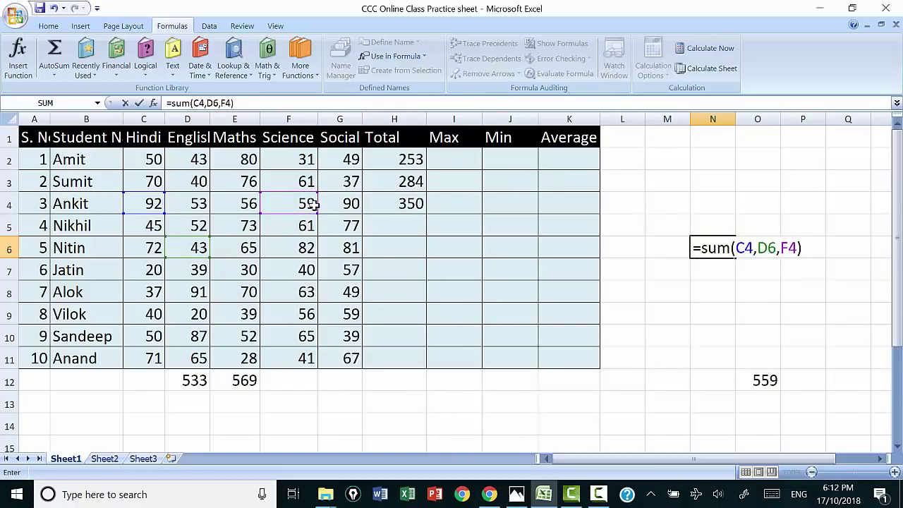
{"action": "key", "text": "Return"}
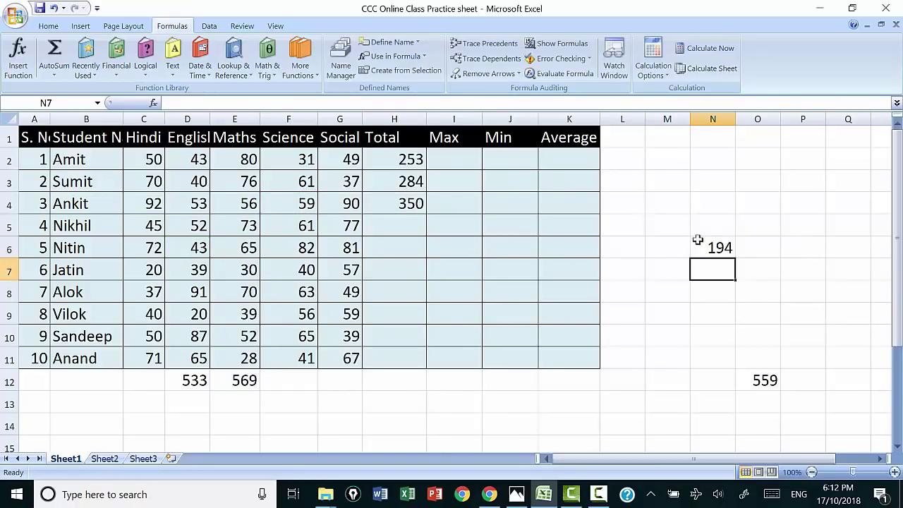
{"action": "left_click", "coordinate": [714, 247]}
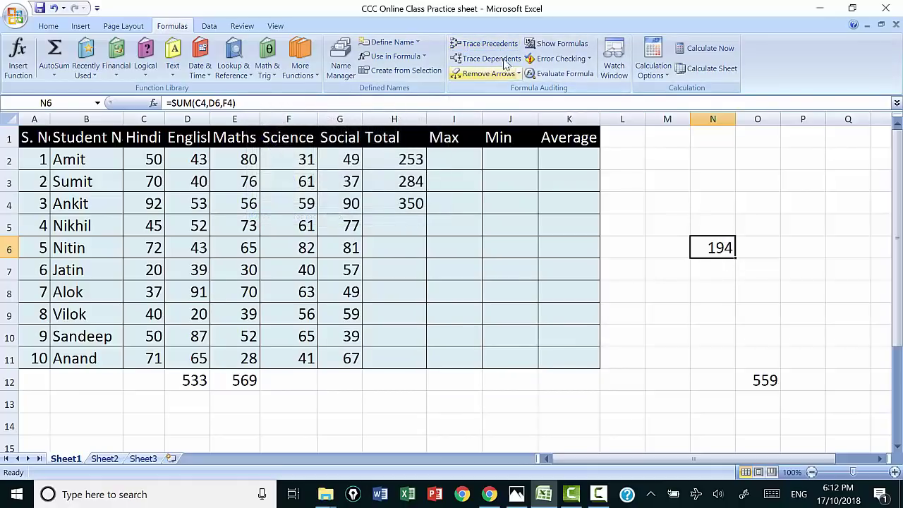
{"action": "left_click", "coordinate": [487, 44]}
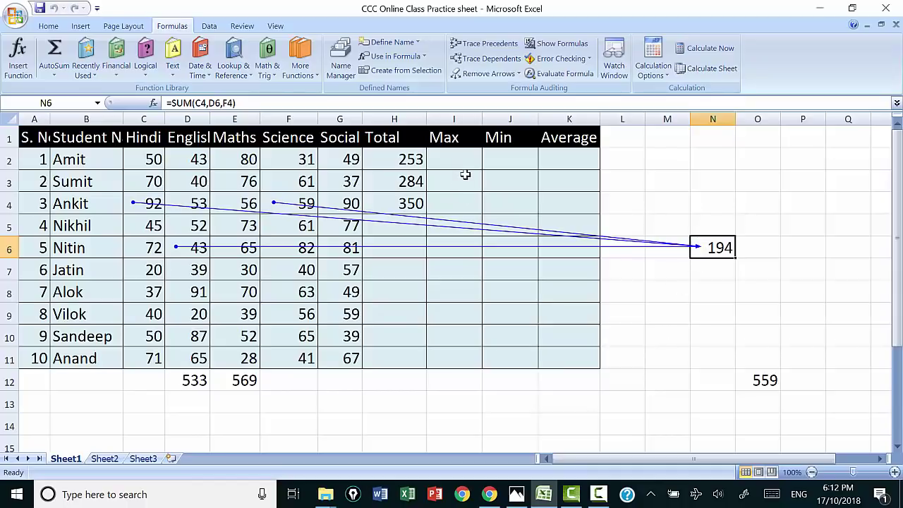
- Clear the trace arrows, enter =MAX(C2:G2) in I2 and fill it down to I11
{"action": "left_click", "coordinate": [492, 74]}
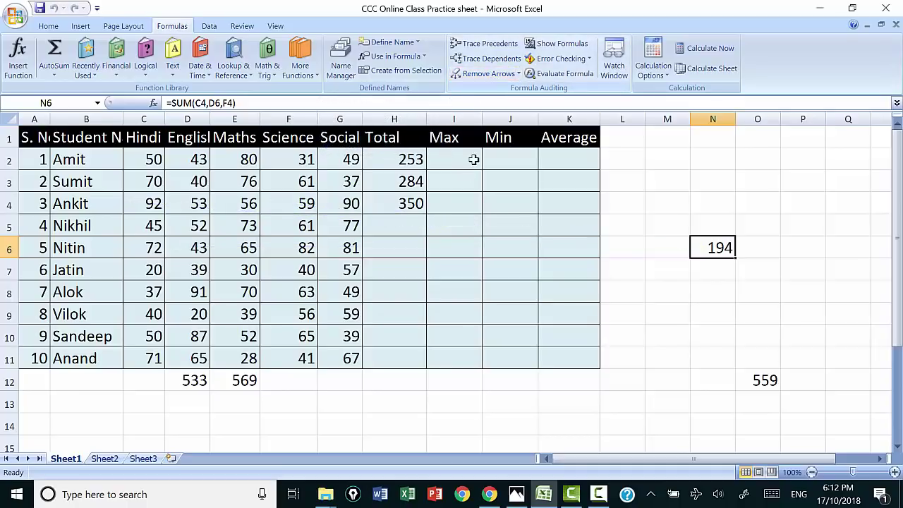
{"action": "left_click", "coordinate": [465, 161]}
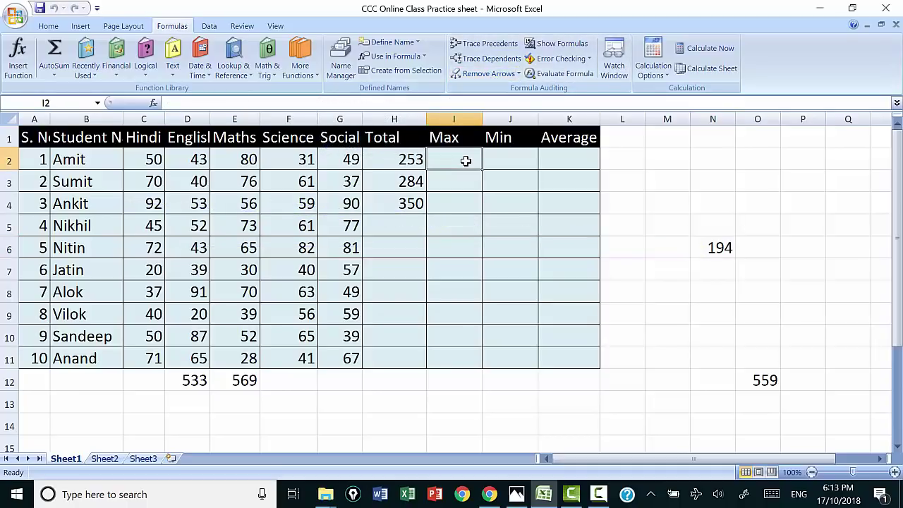
{"action": "type", "text": "max"}
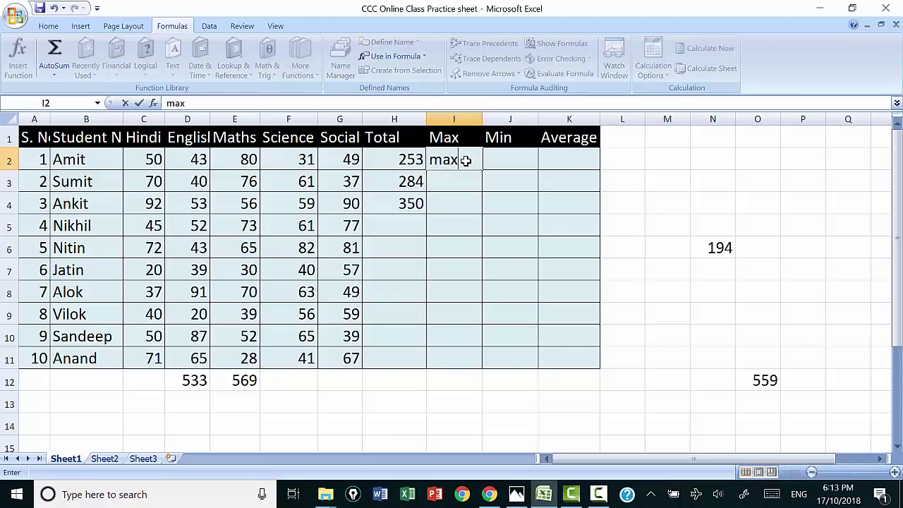
{"action": "key", "text": "BackSpace"}
{"action": "key", "text": "BackSpace"}
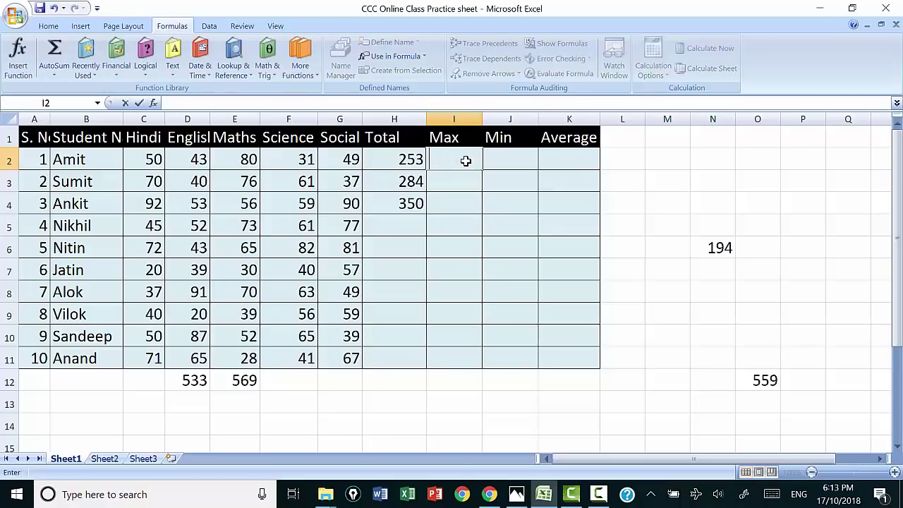
{"action": "type", "text": "=max"}
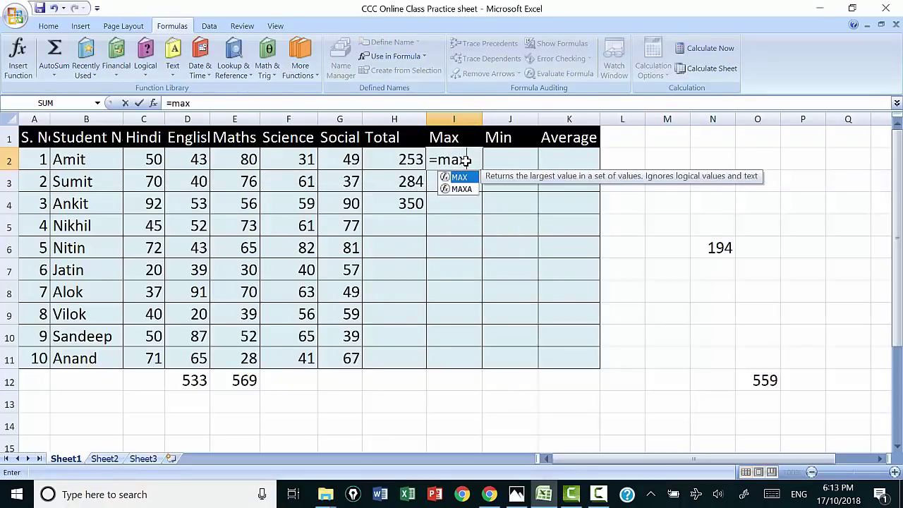
{"action": "type", "text": "("}
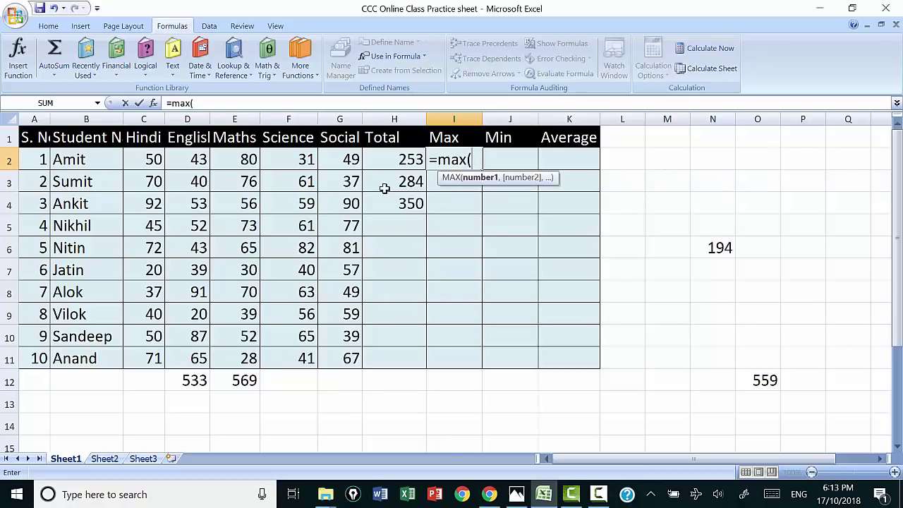
{"action": "left_click", "coordinate": [157, 161]}
{"action": "left_click_drag", "start_coordinate": [171, 163], "coordinate": [347, 161]}
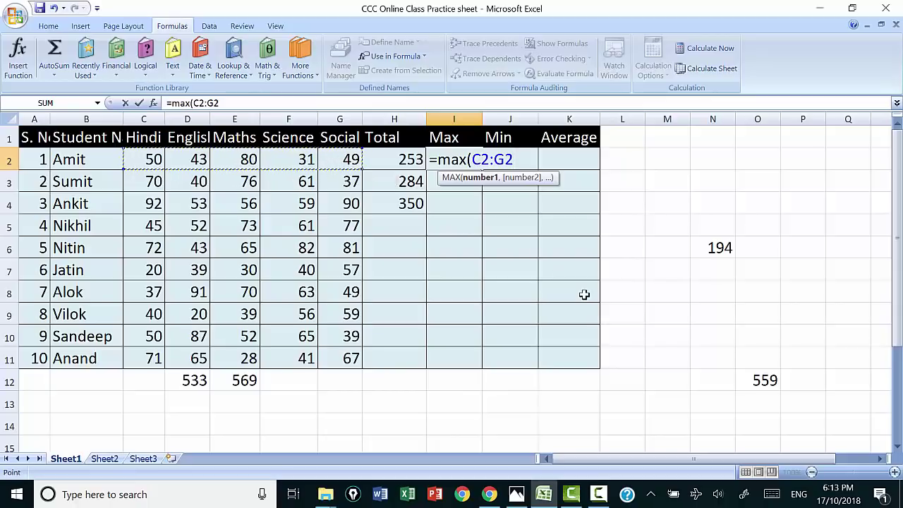
{"action": "type", "text": ")"}
{"action": "left_click", "coordinate": [464, 278]}
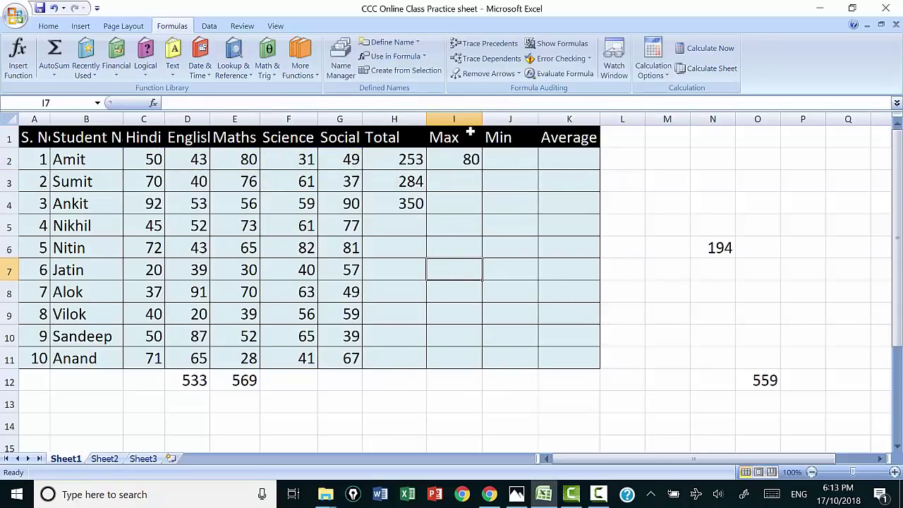
{"action": "left_click", "coordinate": [474, 159]}
{"action": "left_click_drag", "start_coordinate": [482, 169], "coordinate": [484, 360]}
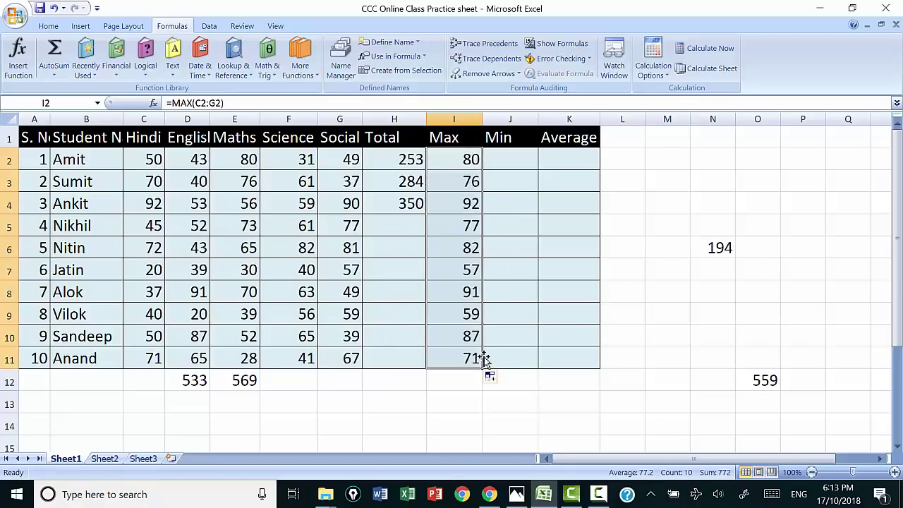
- Enter =MIN(C2:G2) in J2 and fill it down to J11
{"action": "left_click", "coordinate": [510, 158]}
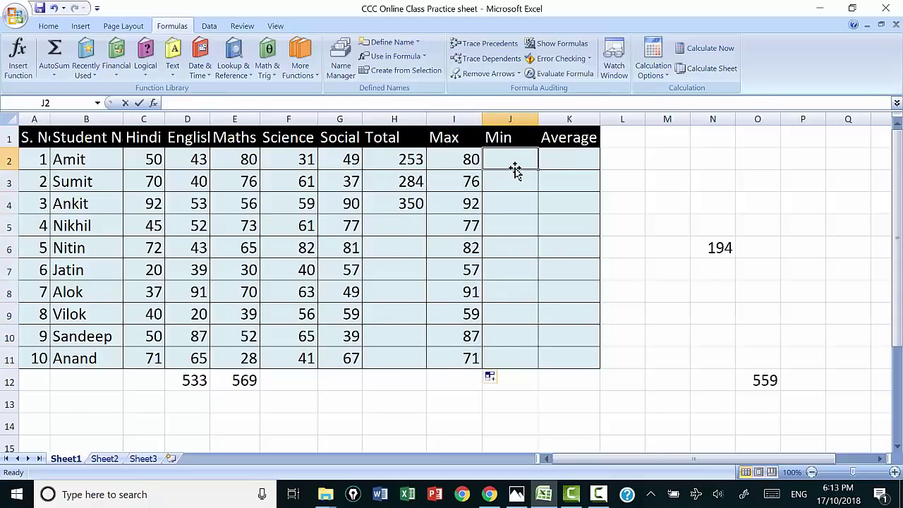
{"action": "type", "text": "=min("}
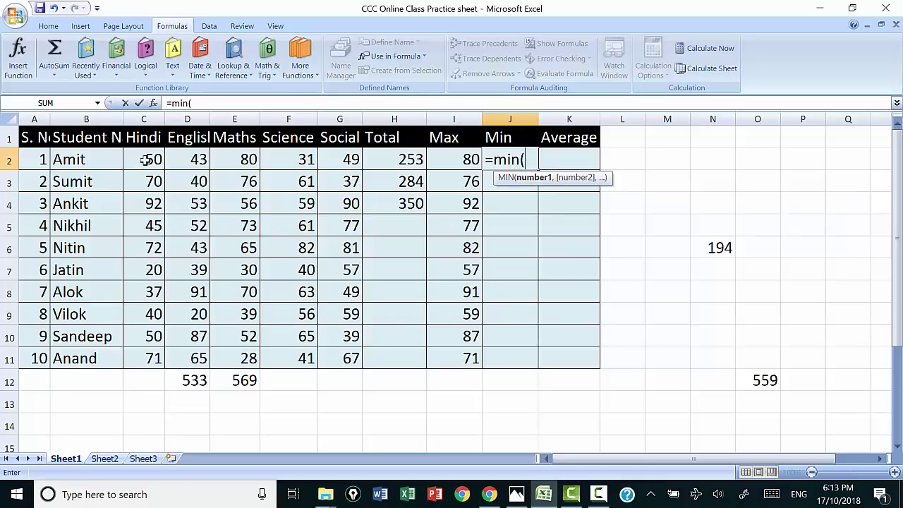
{"action": "left_click_drag", "start_coordinate": [150, 159], "coordinate": [353, 162]}
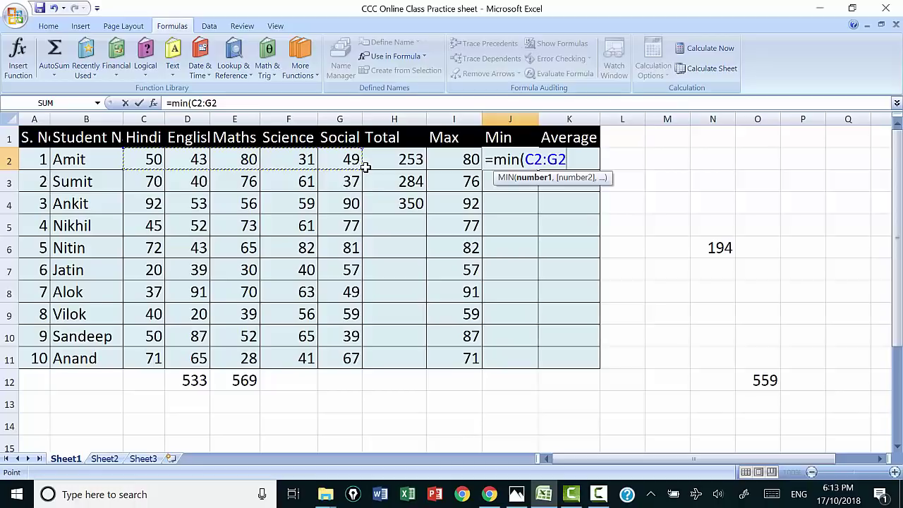
{"action": "type", "text": ")"}
{"action": "key", "text": "Return"}
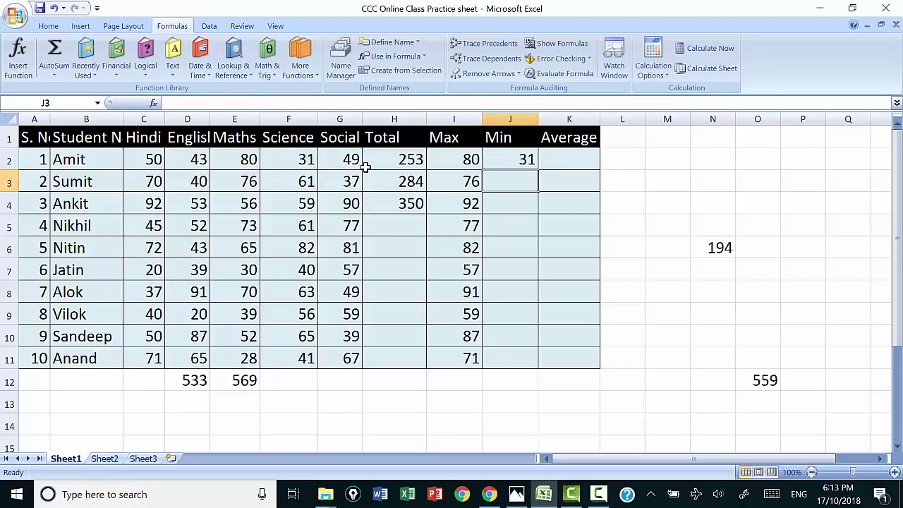
{"action": "left_click", "coordinate": [527, 161]}
{"action": "left_click_drag", "start_coordinate": [537, 170], "coordinate": [536, 364]}
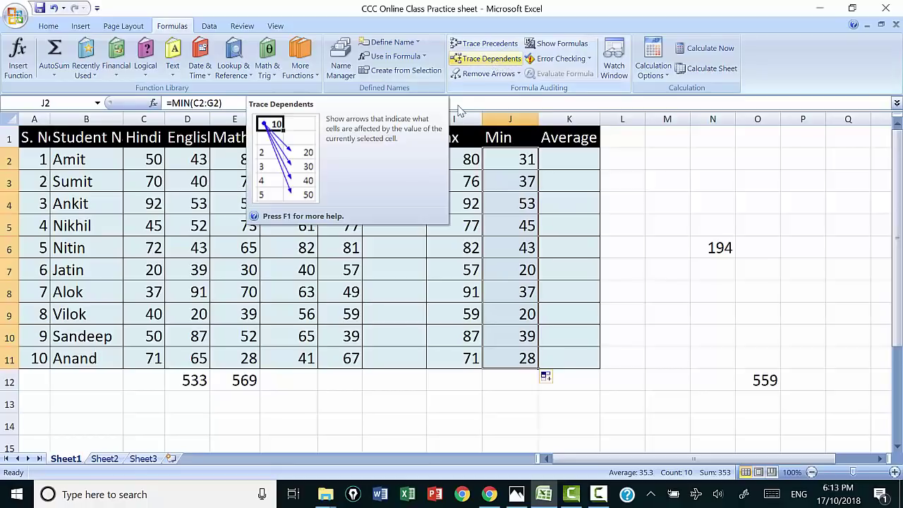
- Trace the dependents of English marks D5 and D6, checking J5's MIN formula
{"action": "left_click", "coordinate": [195, 225]}
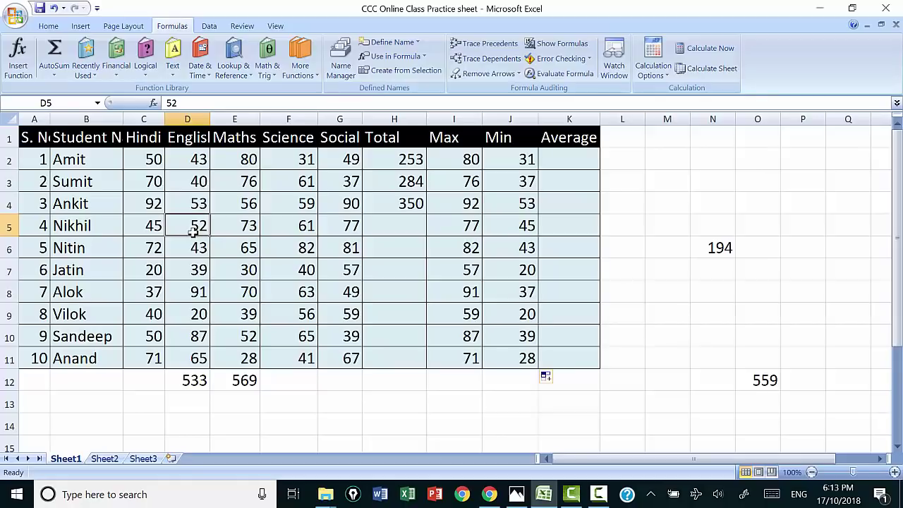
{"action": "left_click", "coordinate": [492, 59]}
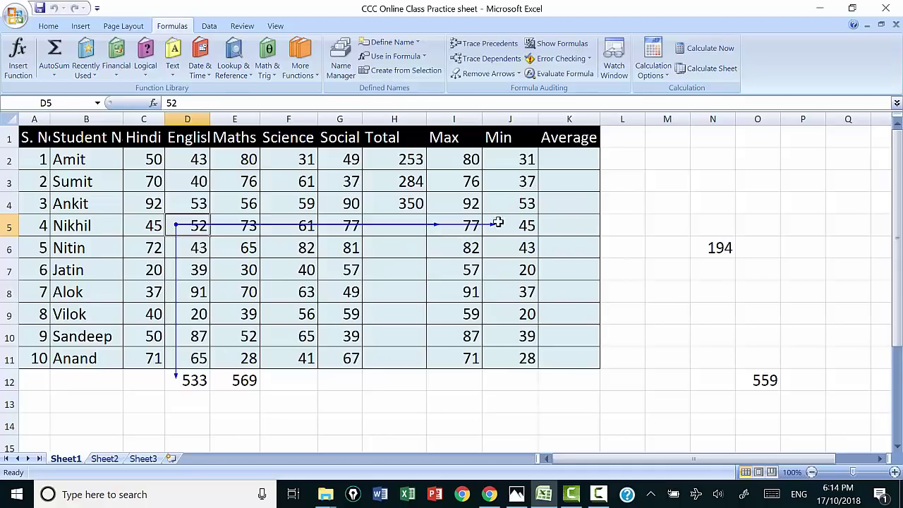
{"action": "left_click", "coordinate": [530, 226]}
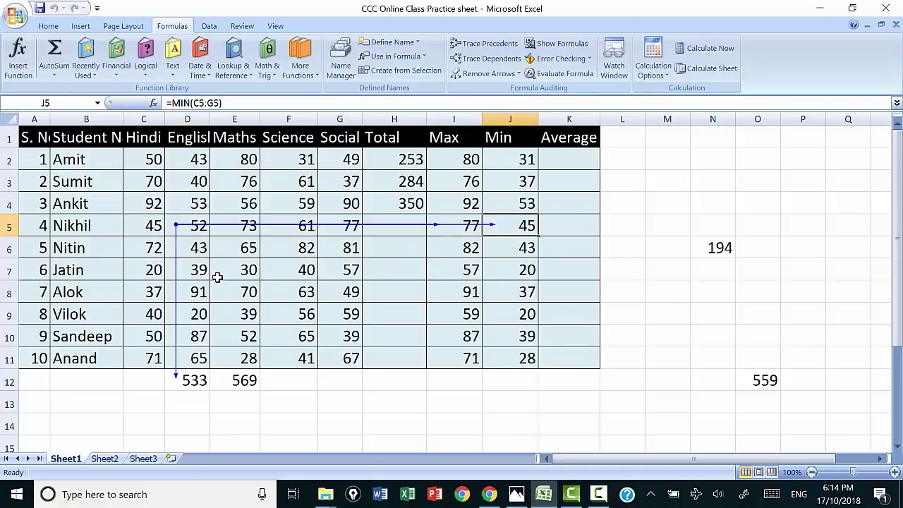
{"action": "left_click", "coordinate": [202, 252]}
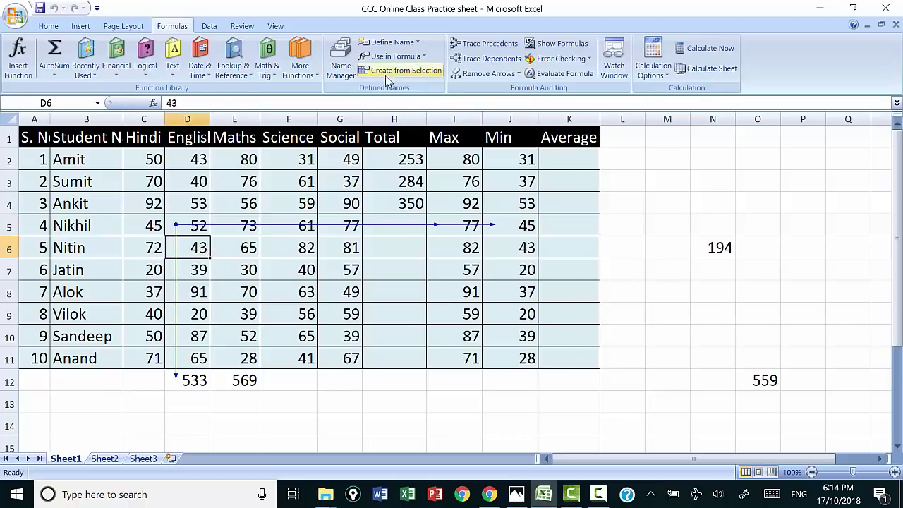
{"action": "left_click", "coordinate": [496, 60]}
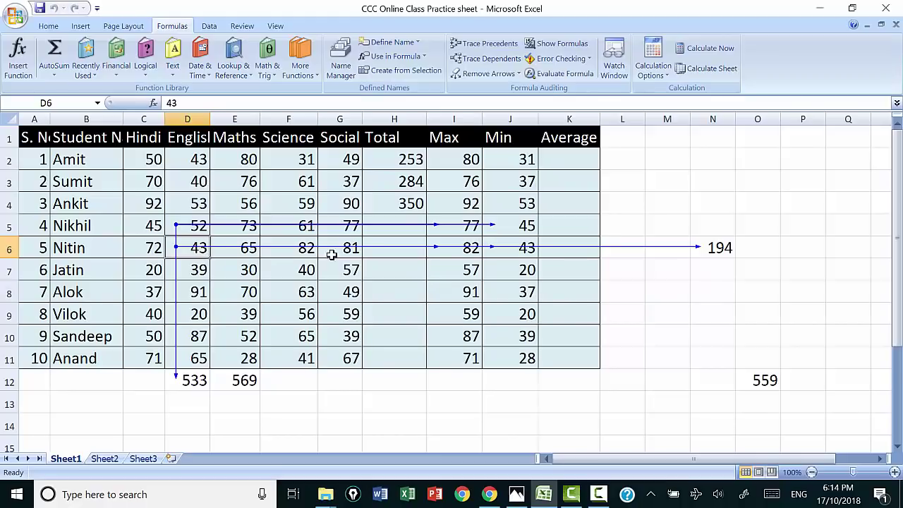
- Inspect the formulas in I6, J6 and N6's =SUM(C4,D6,F4)
{"action": "left_click", "coordinate": [466, 250]}
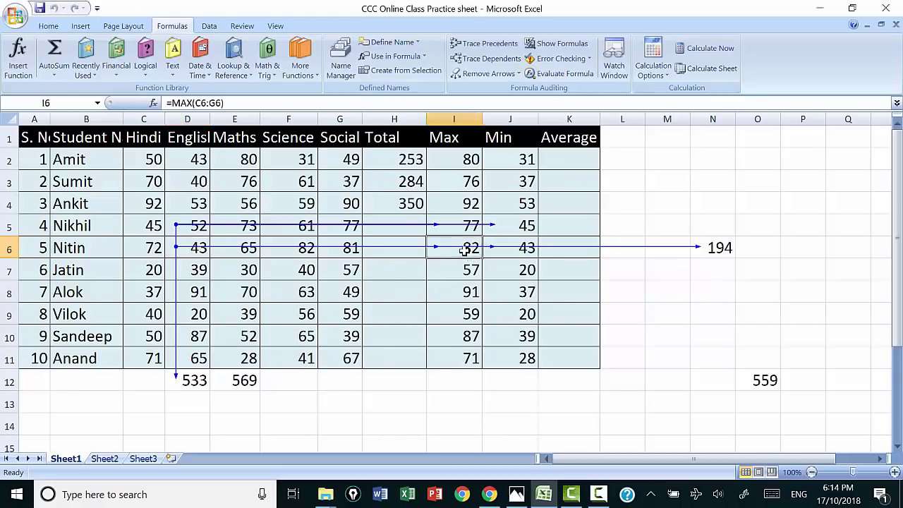
{"action": "left_click", "coordinate": [505, 254]}
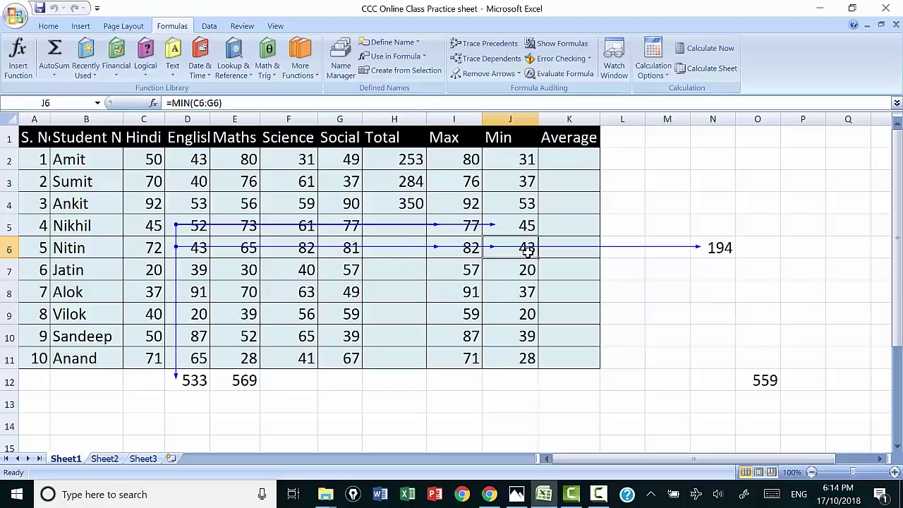
{"action": "double_click", "coordinate": [708, 253]}
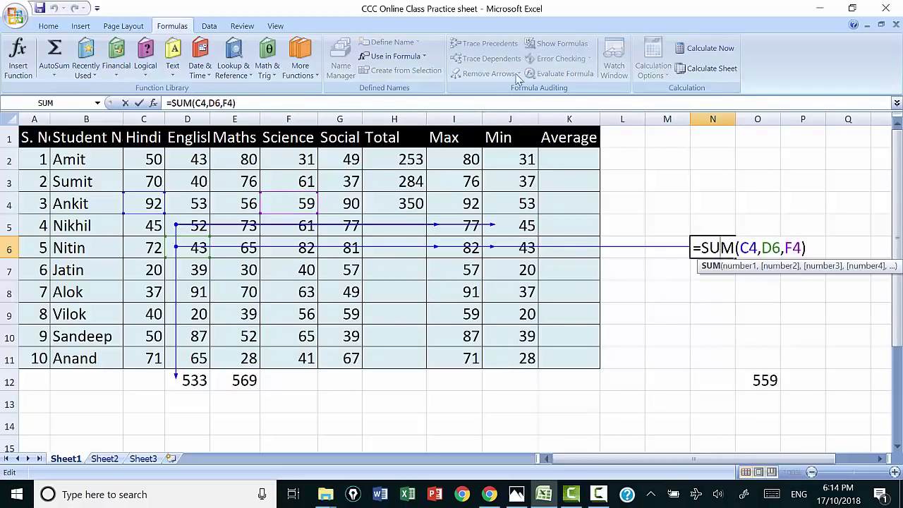
{"action": "left_click", "coordinate": [469, 255]}
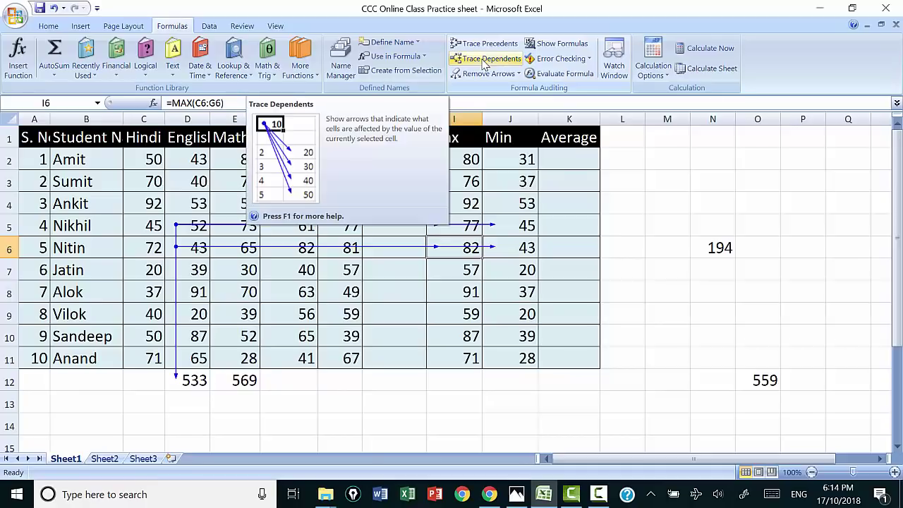
- Remove the dependent-tracing arrows from the marks sheet
{"action": "left_click", "coordinate": [478, 74]}
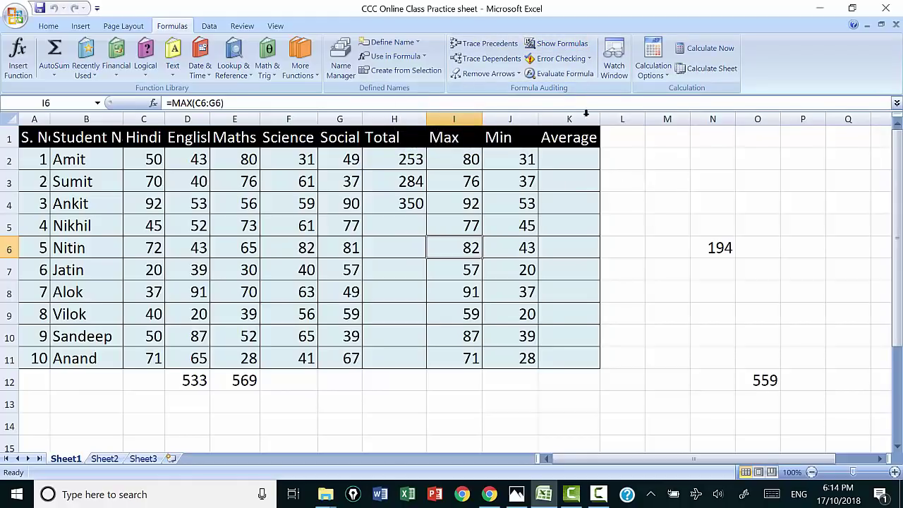
- Turn Show Formulas on, review the formulas across the sheet, then turn it off
{"action": "left_click", "coordinate": [562, 44]}
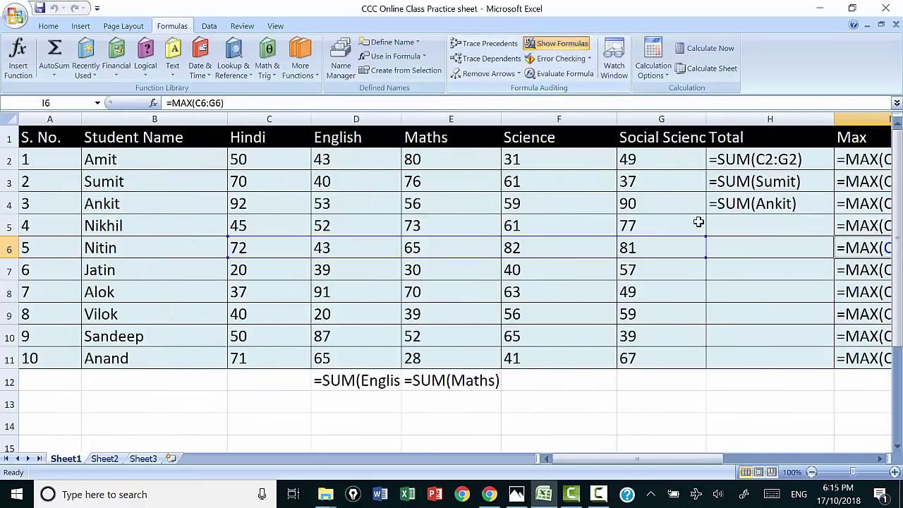
{"action": "mouse_move", "coordinate": [574, 458]}
{"action": "left_mouse_down"}
{"action": "mouse_move", "coordinate": [656, 469]}
{"action": "mouse_move", "coordinate": [642, 468]}
{"action": "mouse_move", "coordinate": [740, 456]}
{"action": "left_mouse_up"}
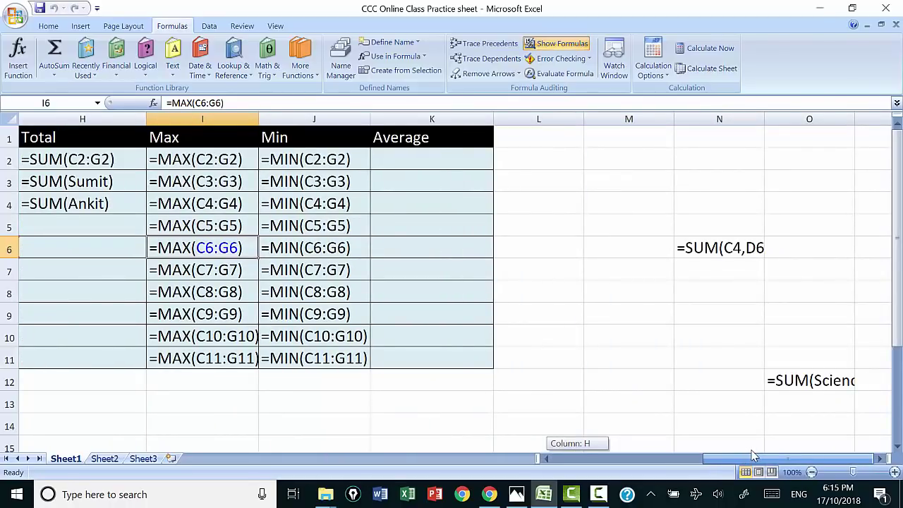
{"action": "left_click_drag", "start_coordinate": [751, 455], "coordinate": [643, 469]}
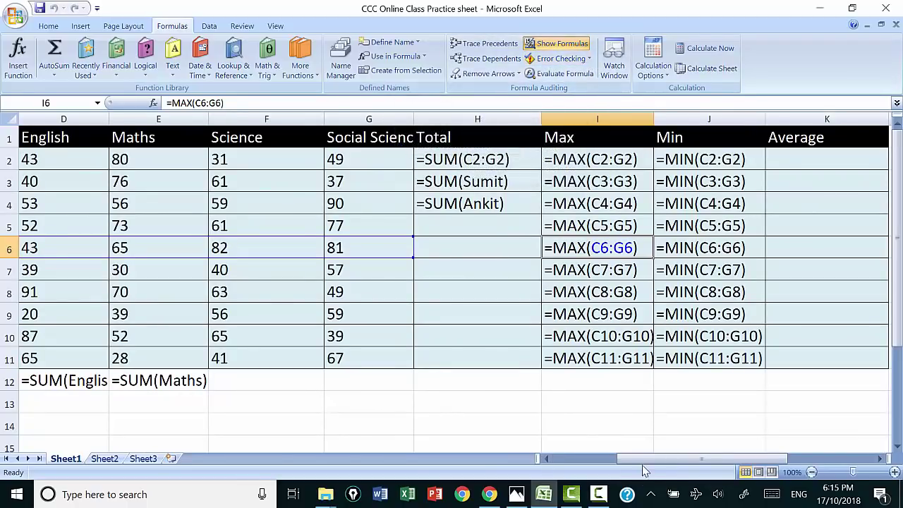
{"action": "left_click_drag", "start_coordinate": [642, 458], "coordinate": [602, 463]}
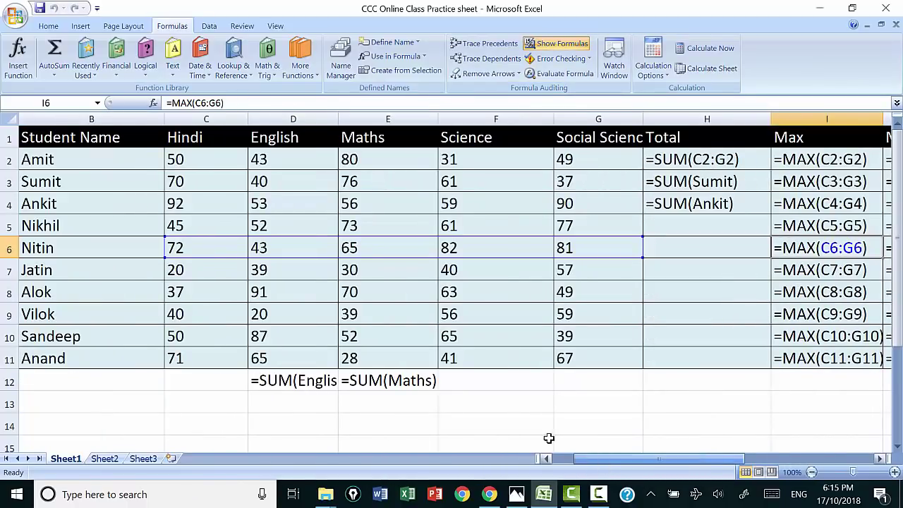
{"action": "left_click", "coordinate": [552, 45]}
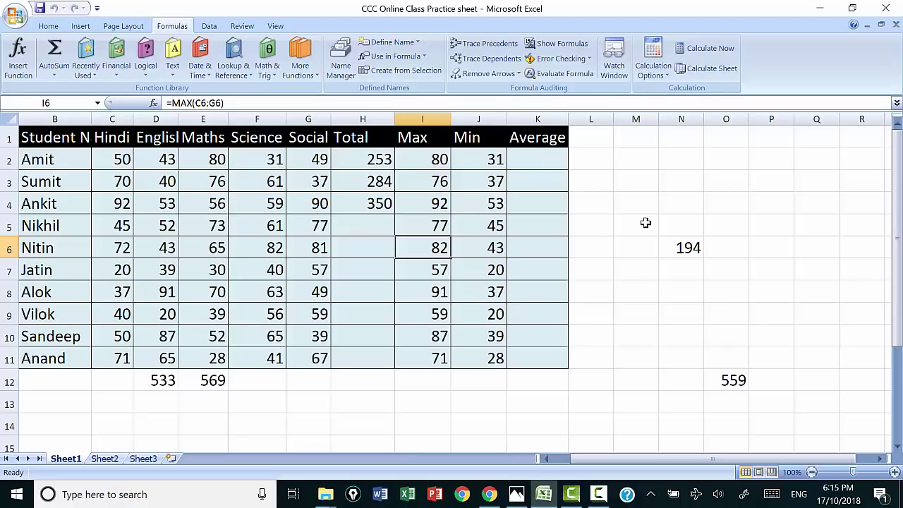
- Change N6's formula to =SUM(C4,D6,F4+a), producing a #NAME? error
{"action": "left_click", "coordinate": [689, 250]}
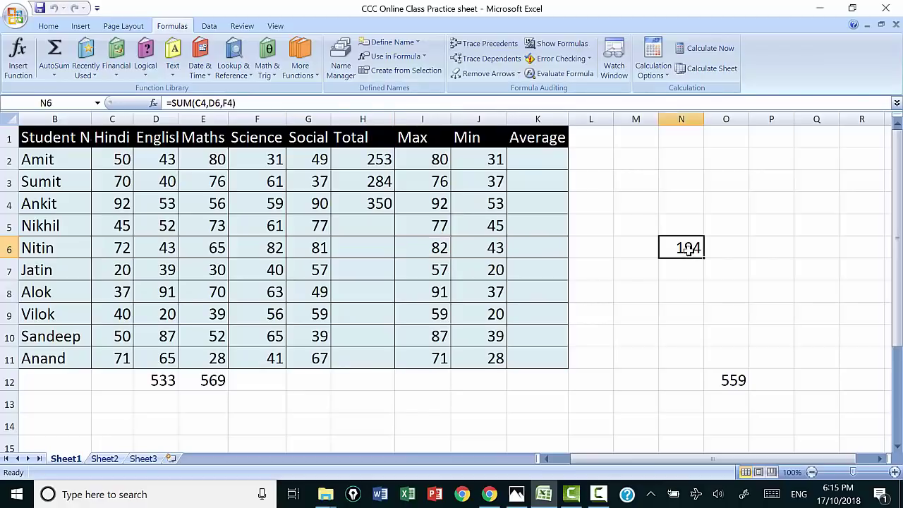
{"action": "left_click", "coordinate": [233, 103]}
{"action": "left_click", "coordinate": [233, 103]}
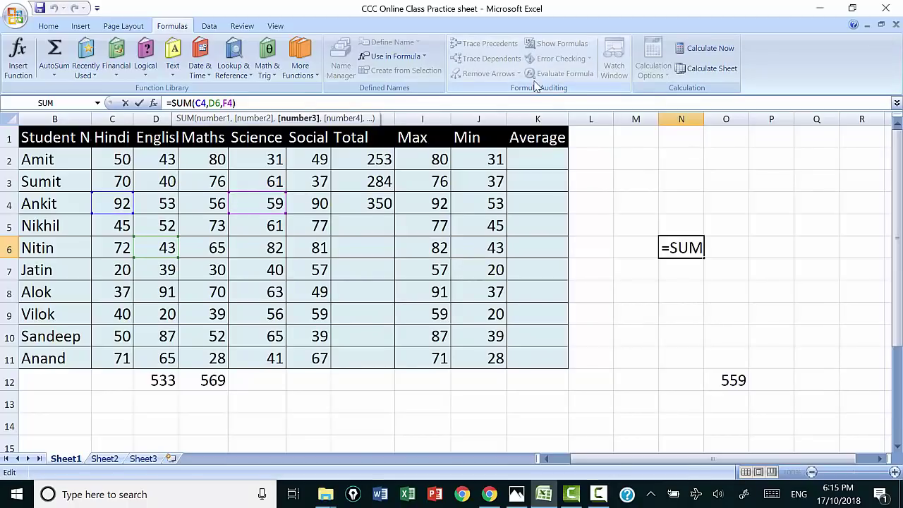
{"action": "type", "text": "="}
{"action": "key", "text": "BackSpace"}
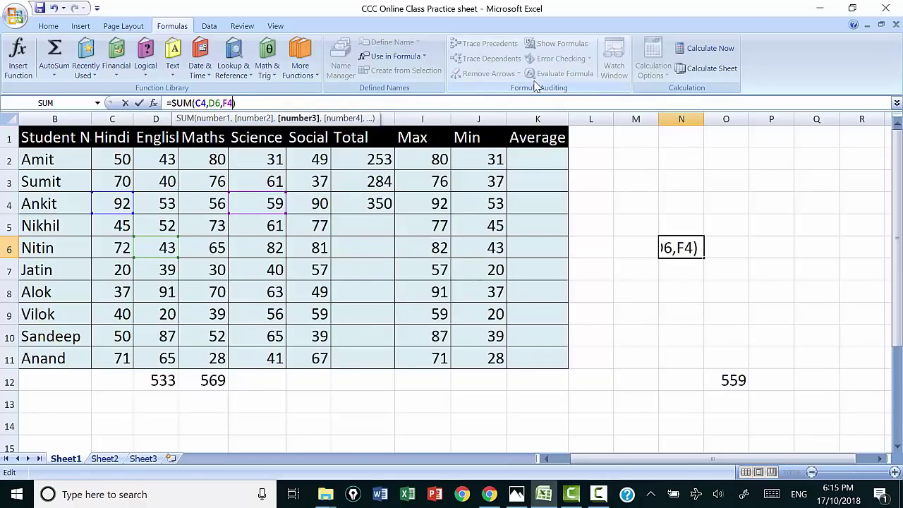
{"action": "type", "text": "+"}
{"action": "type", "text": "a"}
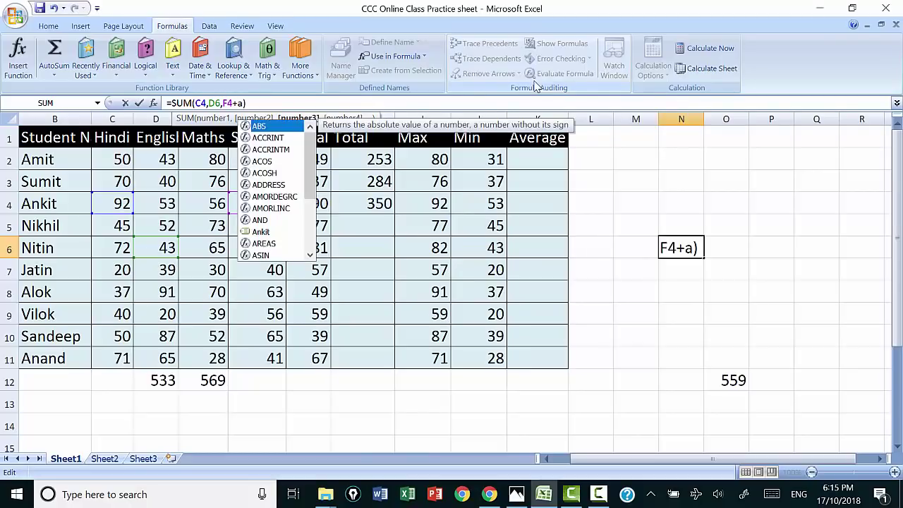
{"action": "key", "text": "Return"}
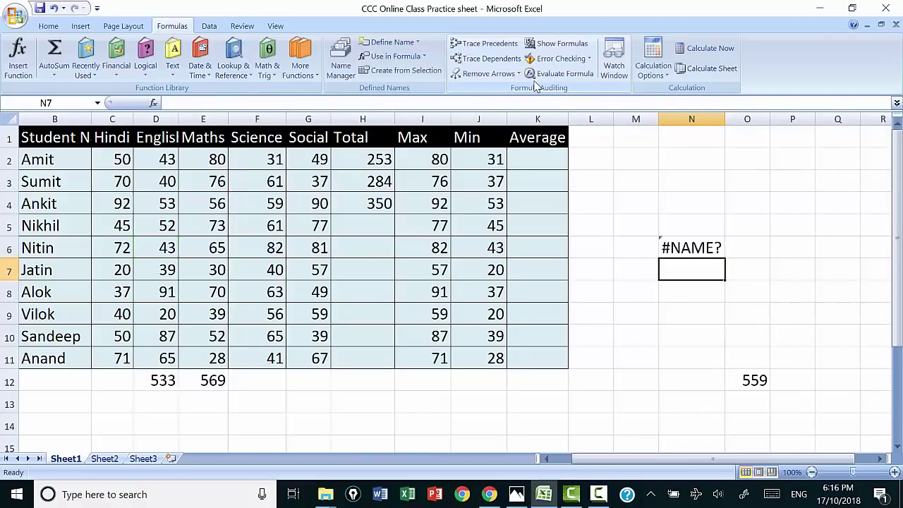
{"action": "left_click", "coordinate": [689, 252]}
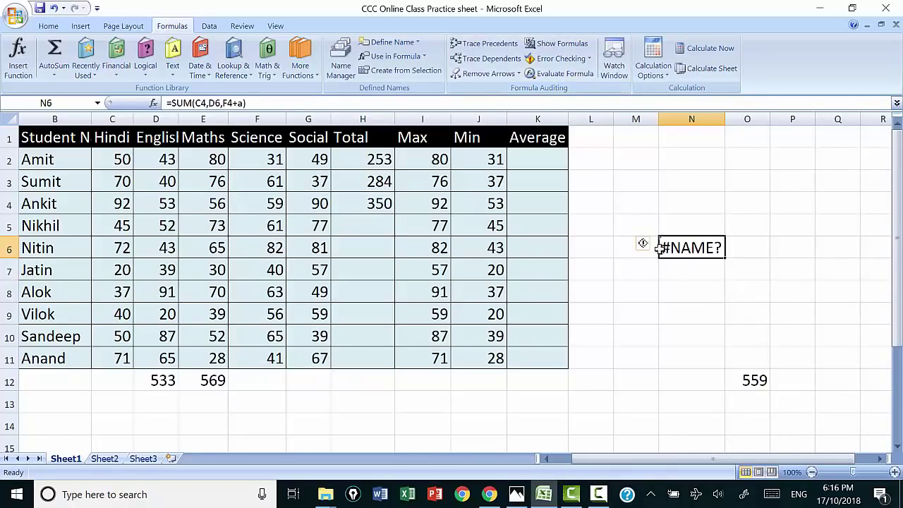
- Run Error Checking on N6's invalid name error and open its calculation steps
{"action": "left_click", "coordinate": [546, 61]}
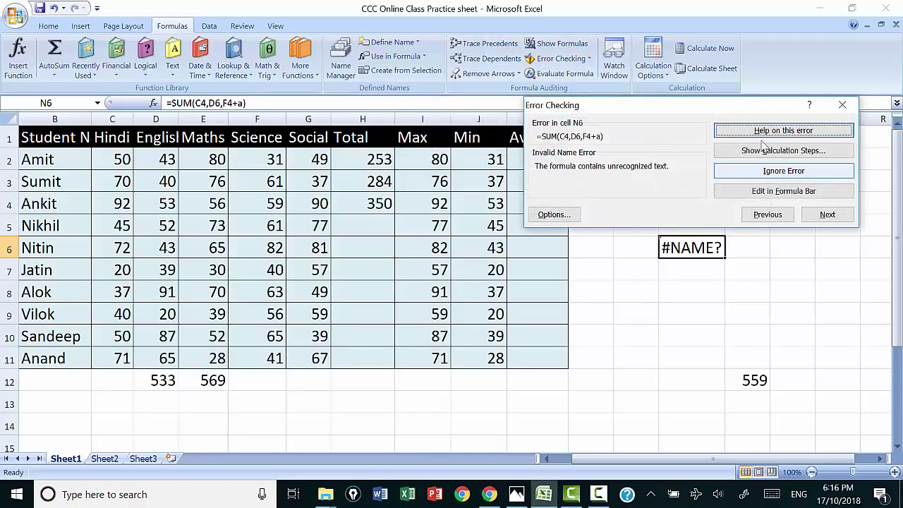
{"action": "left_click_drag", "start_coordinate": [726, 111], "coordinate": [357, 175]}
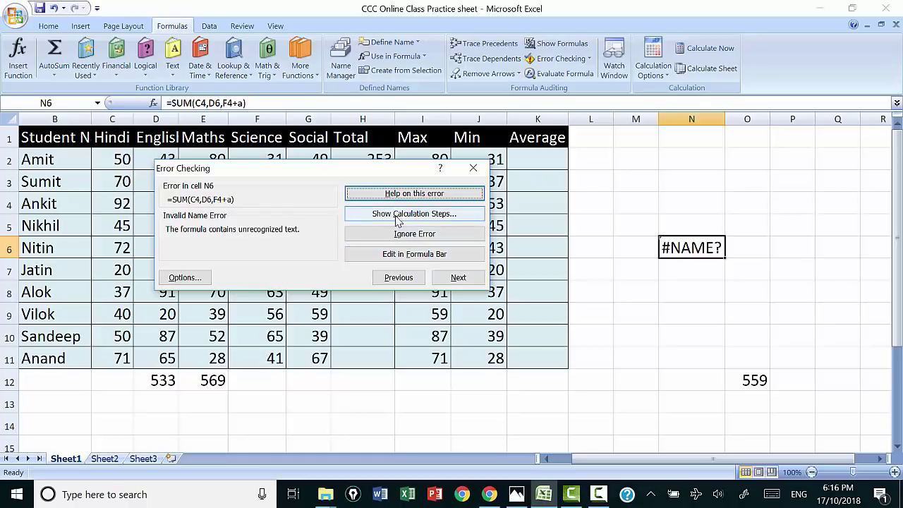
{"action": "left_click", "coordinate": [408, 215]}
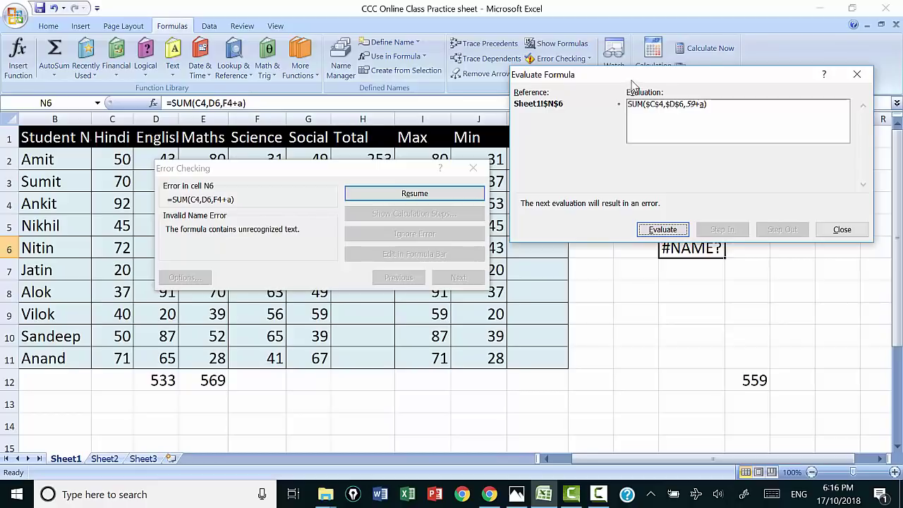
{"action": "left_click_drag", "start_coordinate": [632, 83], "coordinate": [294, 162]}
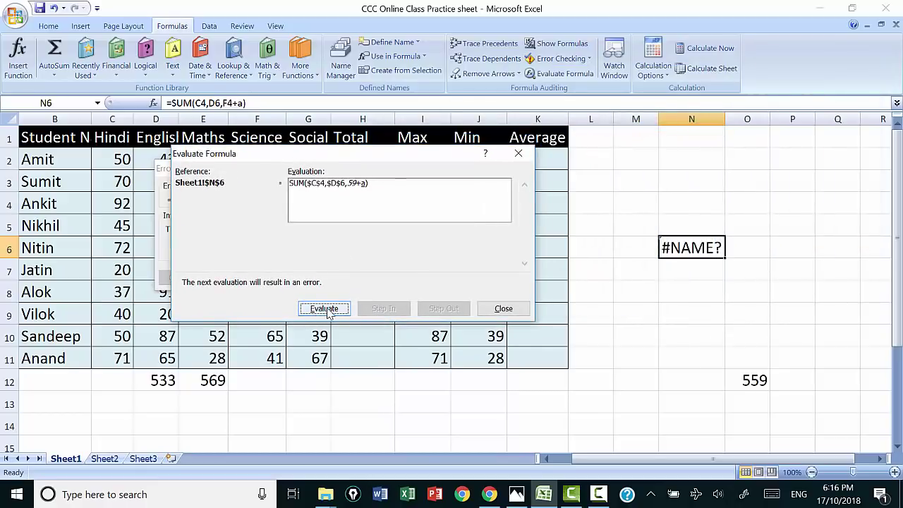
- Evaluate =SUM(C4,D6,F4+a) step by step to #NAME?, then close Evaluate Formula
{"action": "left_click", "coordinate": [326, 311]}
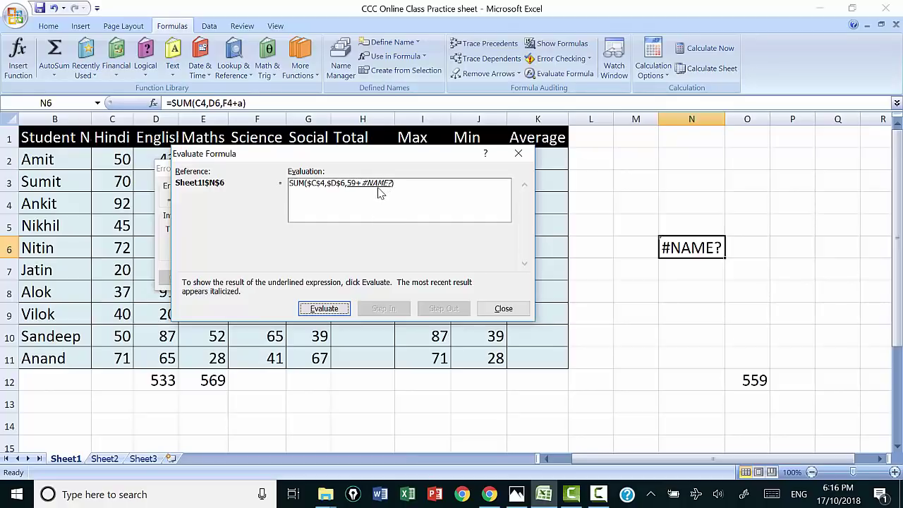
{"action": "left_click", "coordinate": [335, 312]}
{"action": "left_click", "coordinate": [335, 312]}
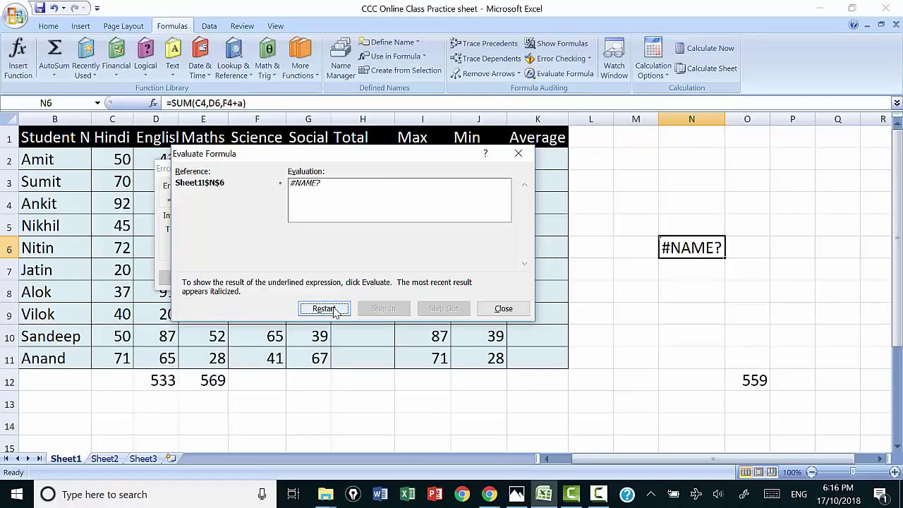
{"action": "left_click", "coordinate": [335, 312]}
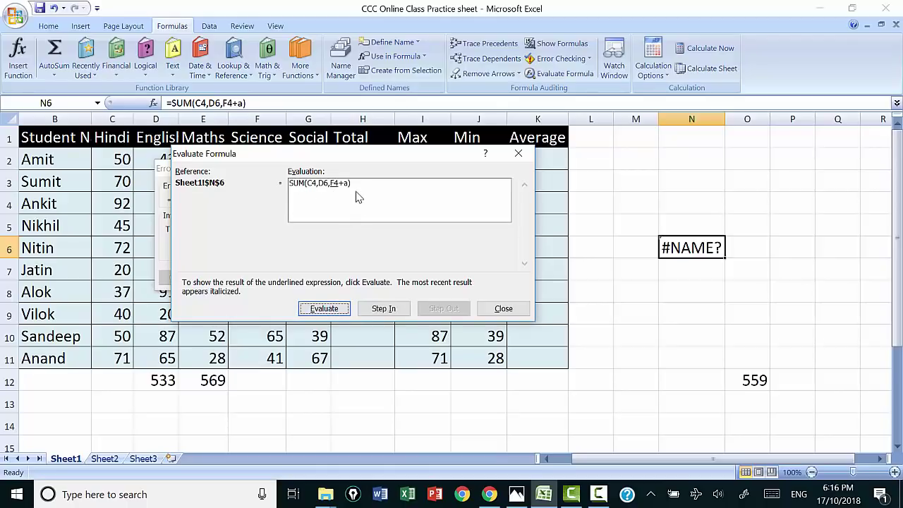
{"action": "left_click", "coordinate": [329, 311]}
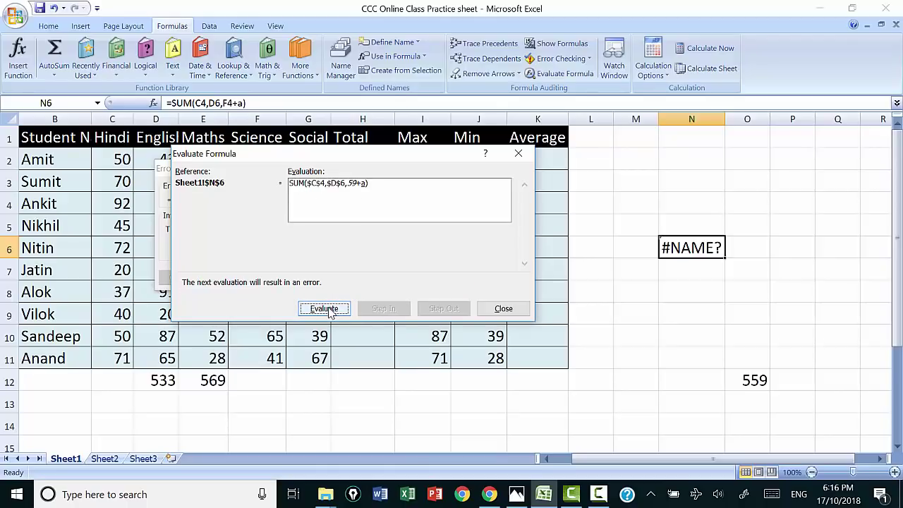
{"action": "left_click", "coordinate": [329, 312]}
{"action": "left_click", "coordinate": [329, 312]}
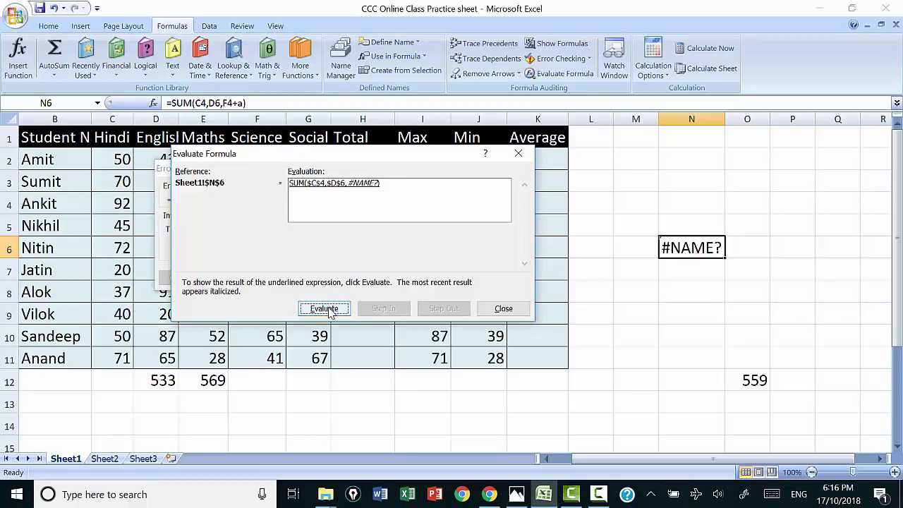
{"action": "left_click", "coordinate": [329, 312]}
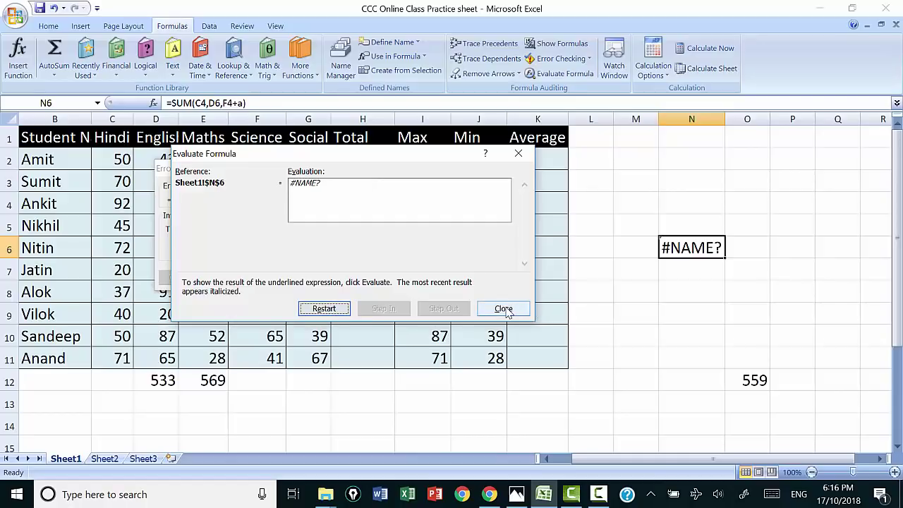
{"action": "left_click", "coordinate": [504, 310]}
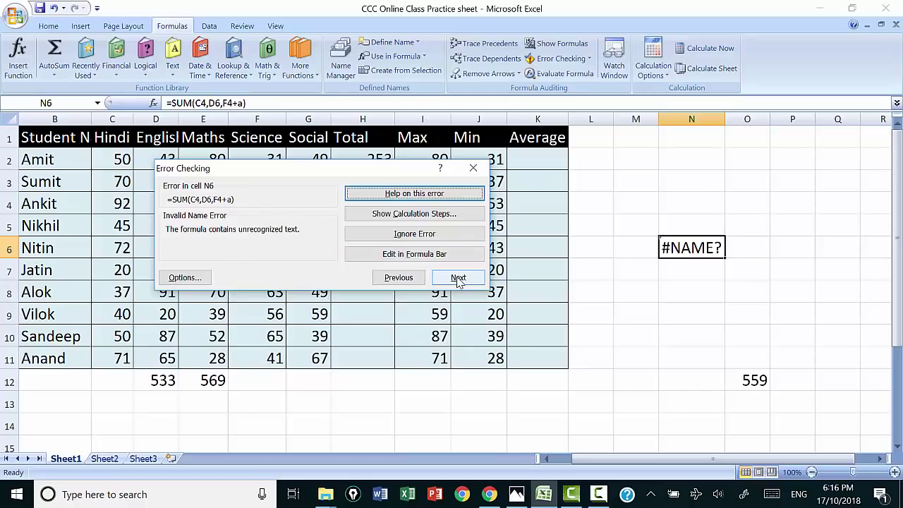
- Finish the error check and view O12's SUM formula for Science
{"action": "left_click", "coordinate": [458, 277]}
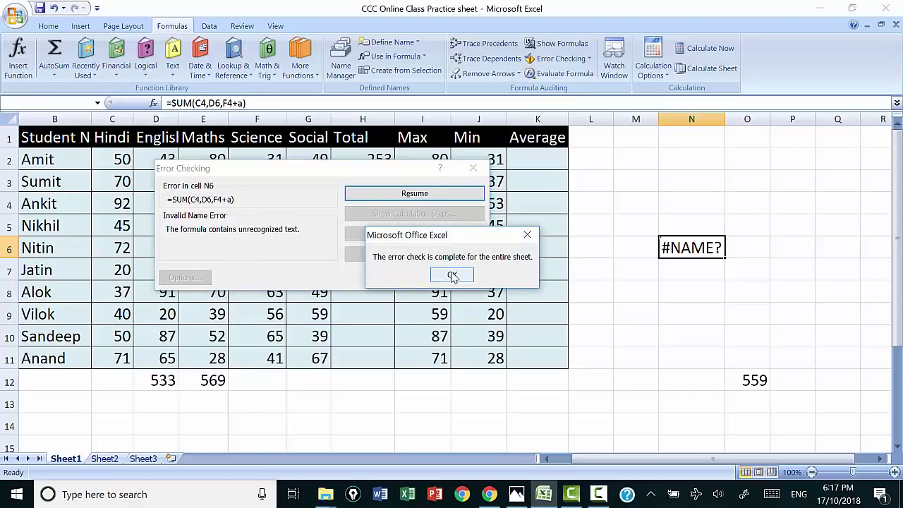
{"action": "left_click", "coordinate": [455, 276]}
{"action": "left_click", "coordinate": [667, 283]}
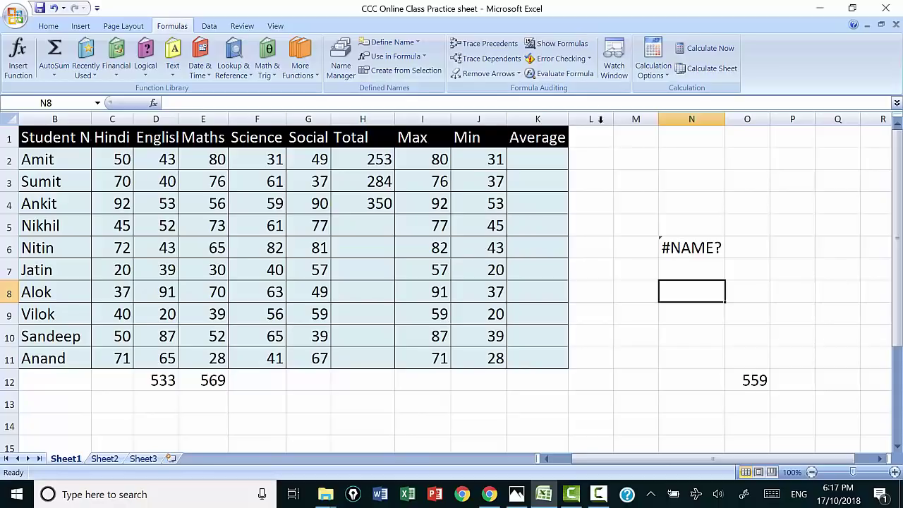
{"action": "left_click", "coordinate": [746, 382]}
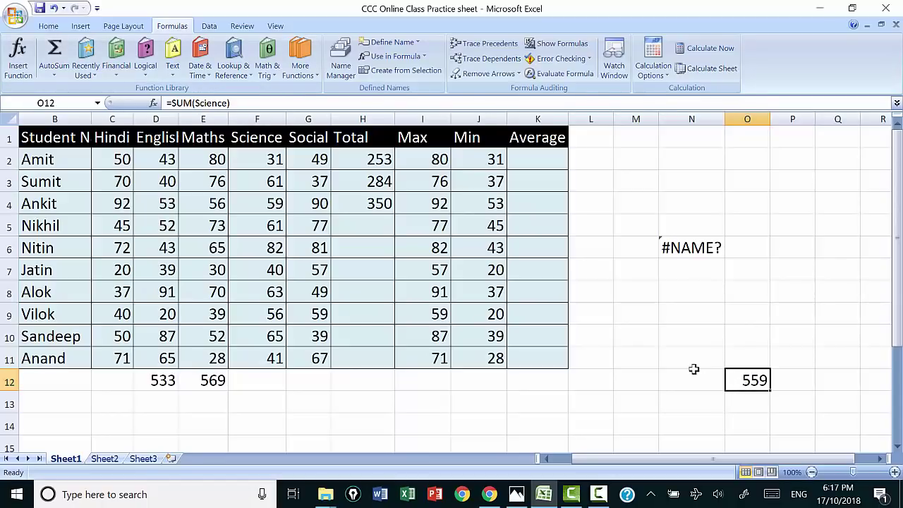
- Correct N6's formula back to =SUM(C4,D6,F4) so it shows 194
{"action": "left_click", "coordinate": [677, 247]}
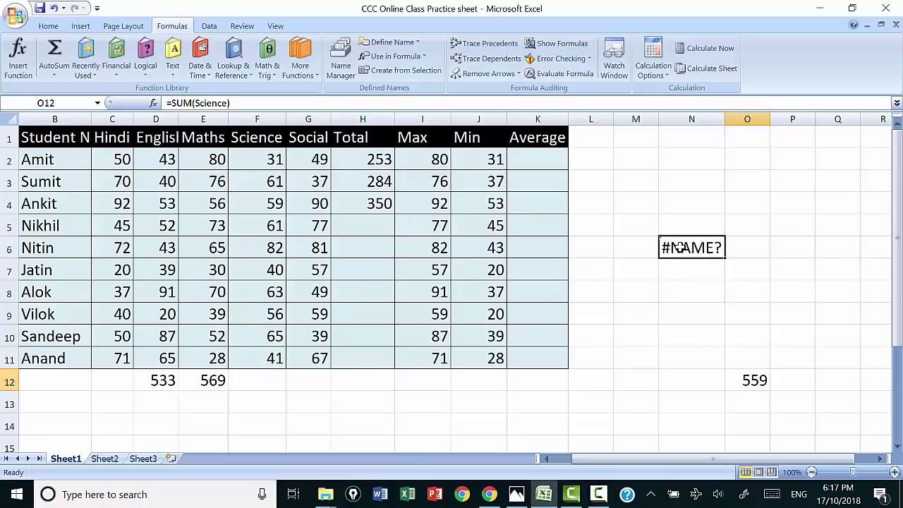
{"action": "left_click", "coordinate": [247, 103]}
{"action": "key", "text": "BackSpace"}
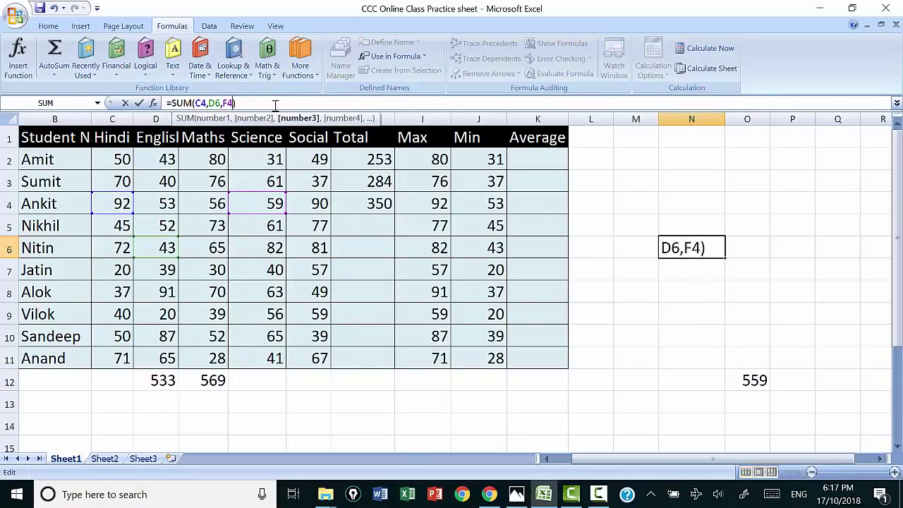
{"action": "key", "text": "Return"}
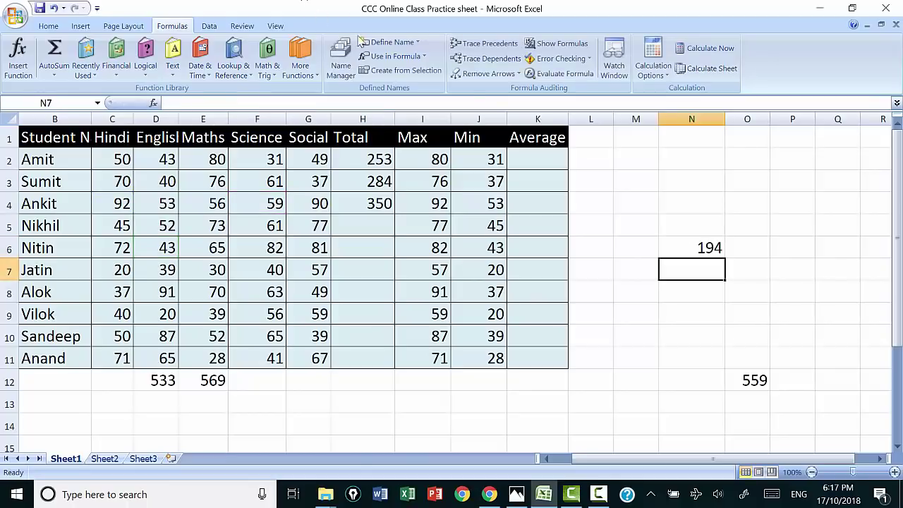
{"action": "left_click", "coordinate": [707, 247]}
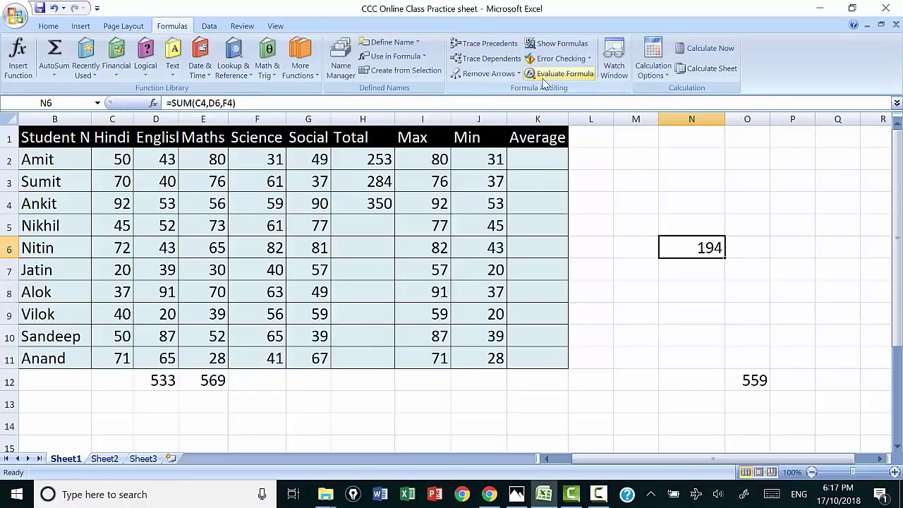
{"action": "scroll", "coordinate": [668, 335], "scroll_direction": "down", "scroll_amount": 2}
- Enter =4*3+7-2*3 in J15, which evaluates to 13
{"action": "left_click", "coordinate": [480, 312]}
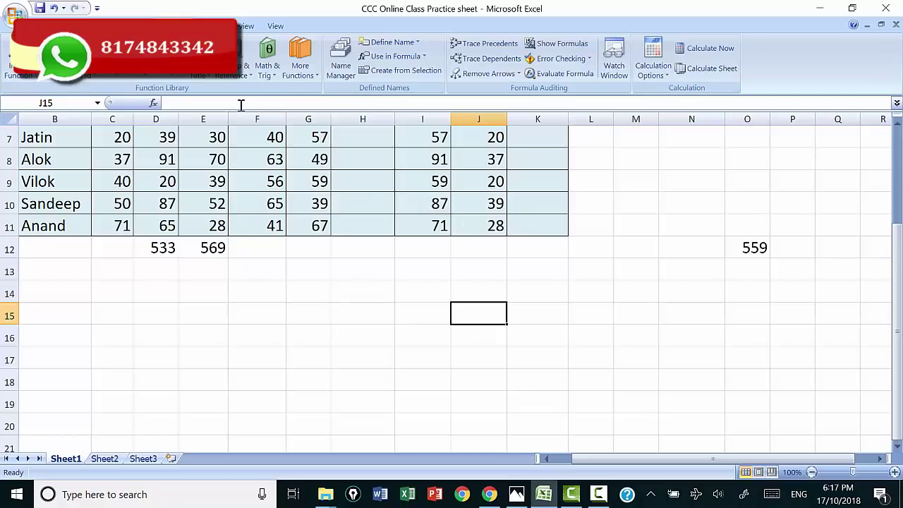
{"action": "left_click", "coordinate": [240, 103]}
{"action": "type", "text": "=4"}
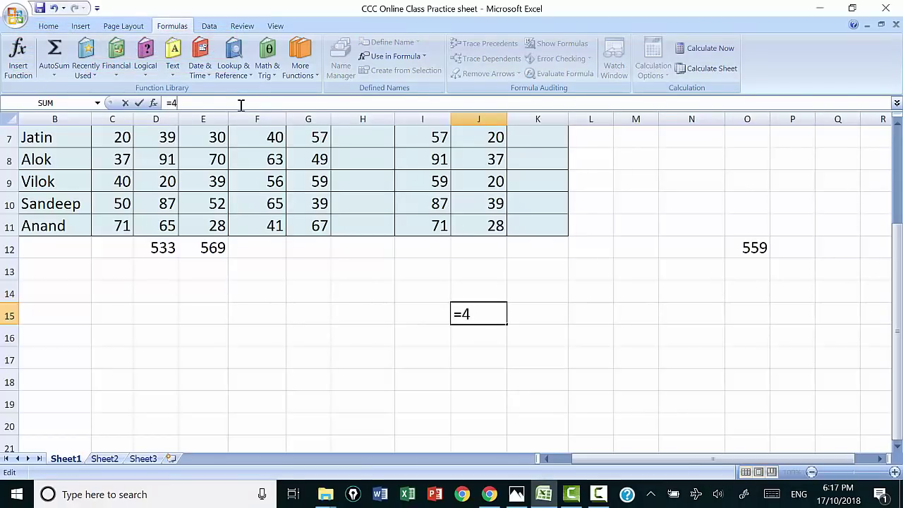
{"action": "type", "text": "*"}
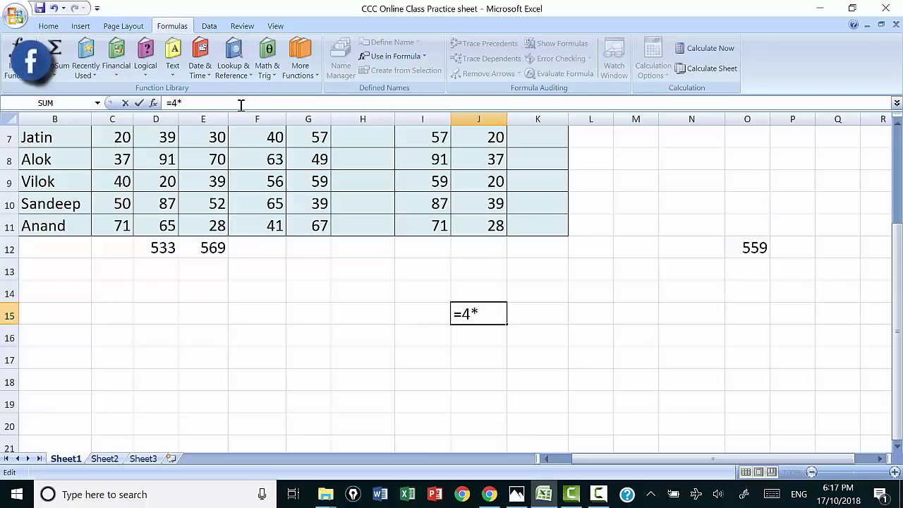
{"action": "type", "text": "3+"}
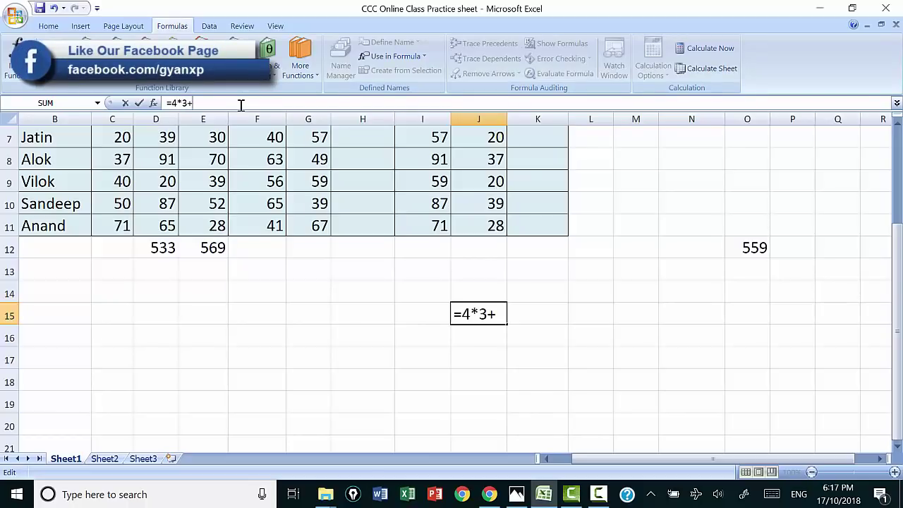
{"action": "type", "text": "7-2"}
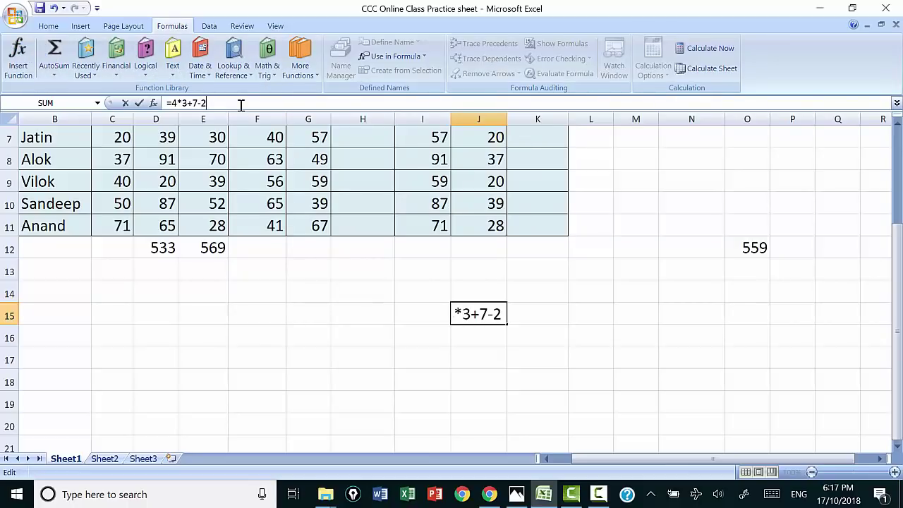
{"action": "type", "text": "*3"}
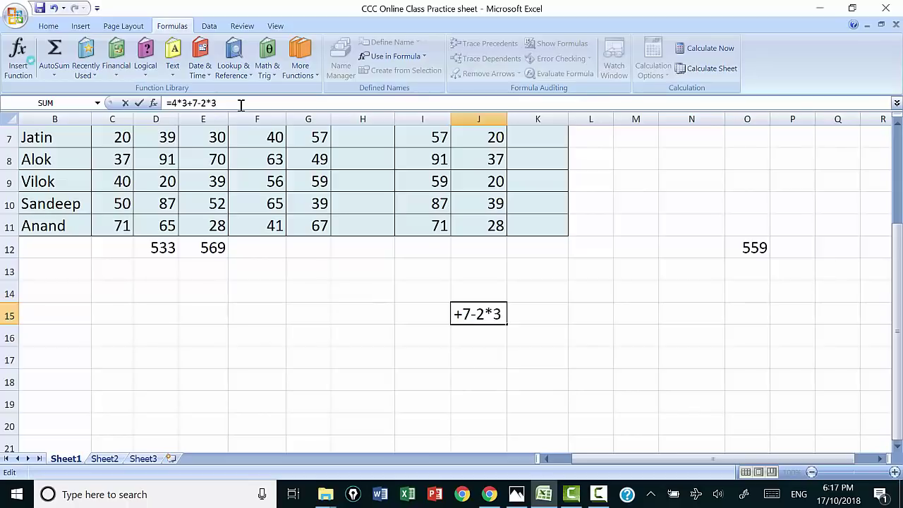
{"action": "key", "text": "Return"}
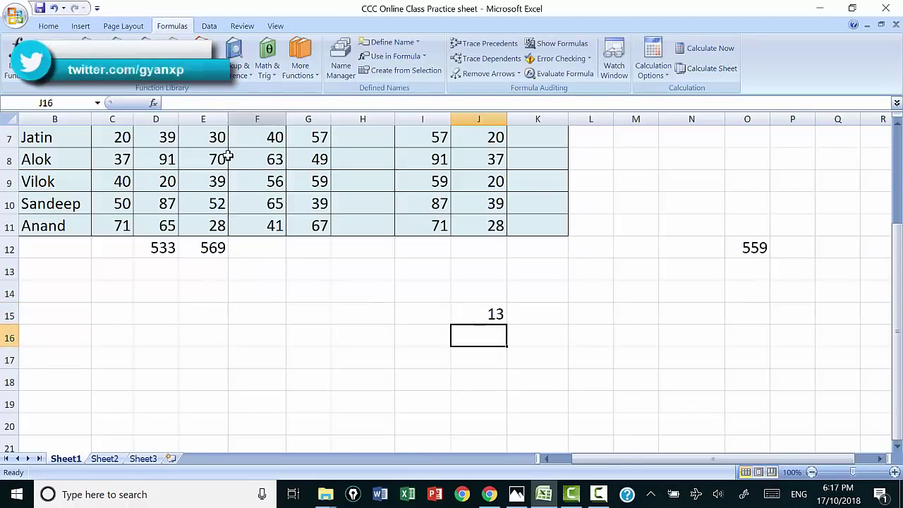
{"action": "left_click", "coordinate": [478, 314]}
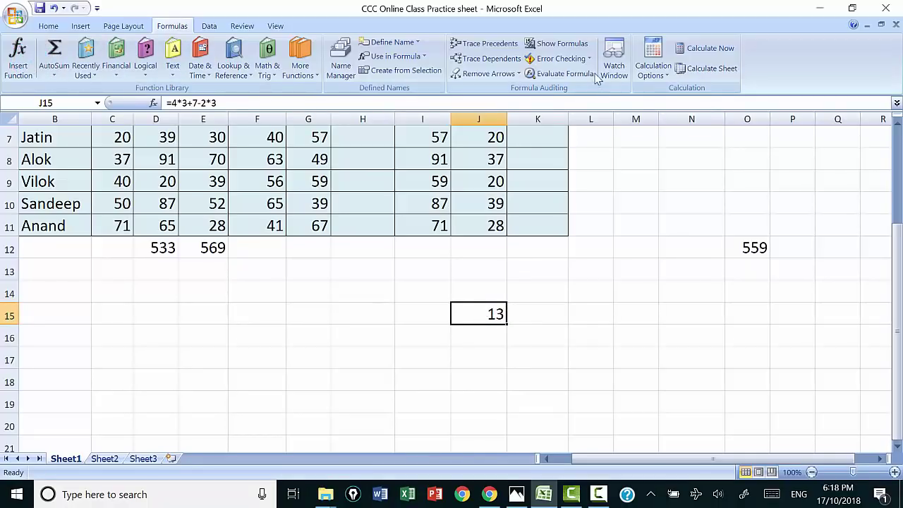
{"action": "left_click", "coordinate": [563, 73]}
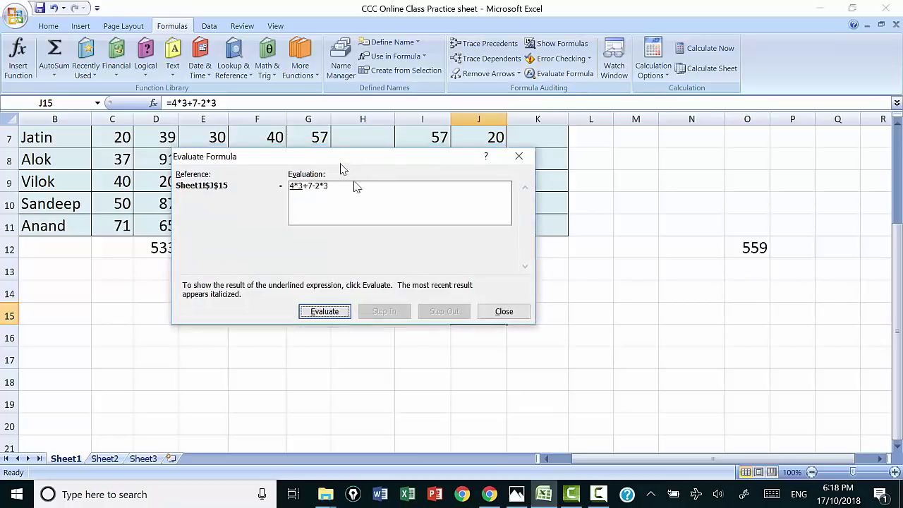
{"action": "left_click_drag", "start_coordinate": [340, 167], "coordinate": [696, 157]}
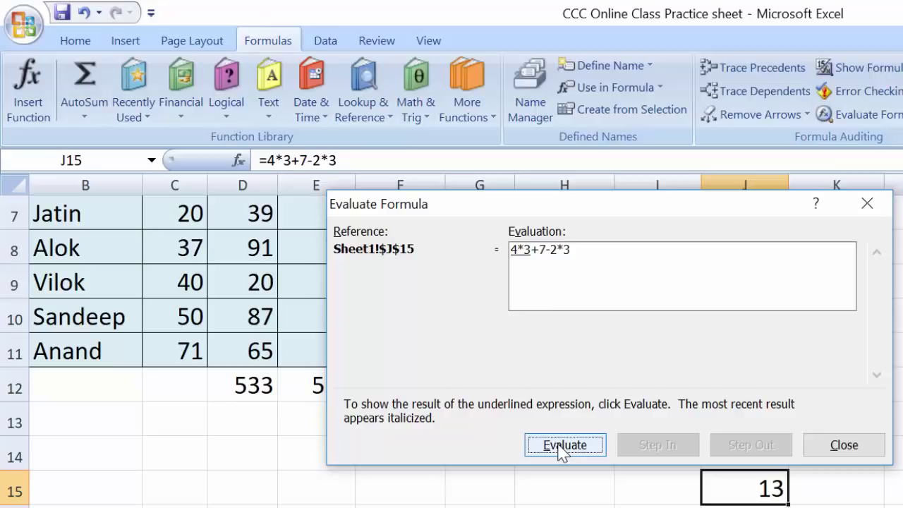
{"action": "left_click", "coordinate": [563, 448]}
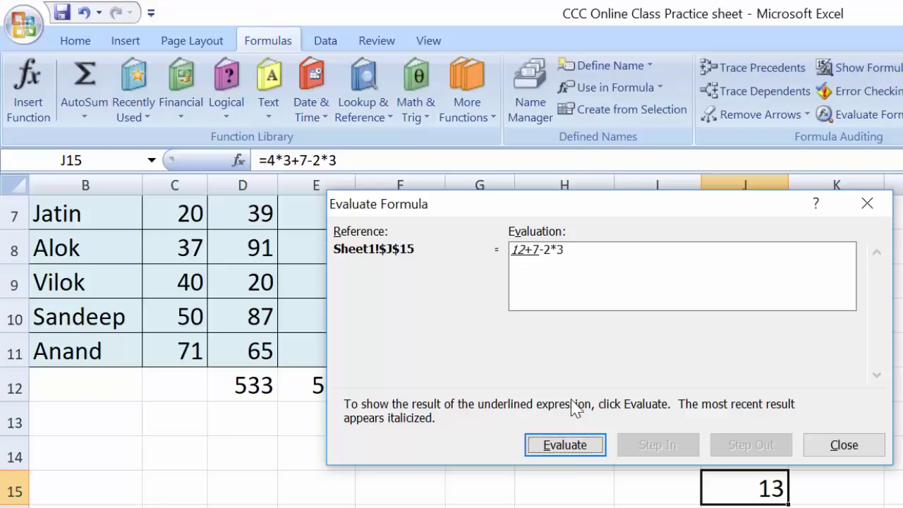
{"action": "left_click", "coordinate": [568, 448]}
{"action": "left_click", "coordinate": [569, 448]}
{"action": "left_click", "coordinate": [588, 447]}
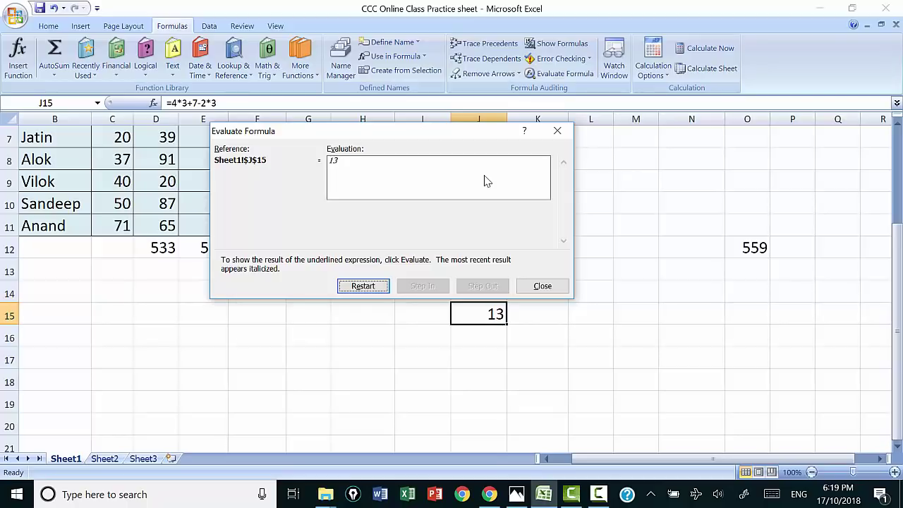
{"action": "left_click", "coordinate": [541, 289]}
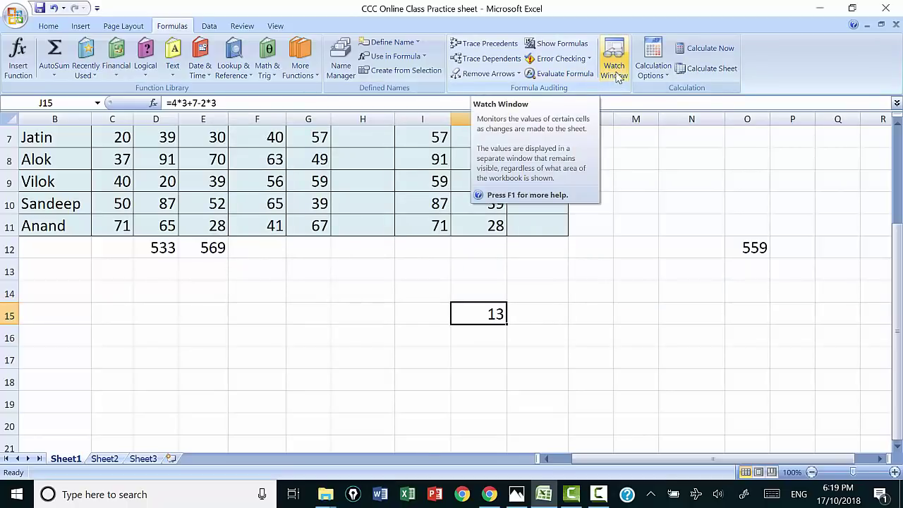
- Copy the ten Social marks G2:G11 and paste them into G12:G21
{"action": "scroll", "coordinate": [649, 282], "scroll_direction": "up", "scroll_amount": 1}
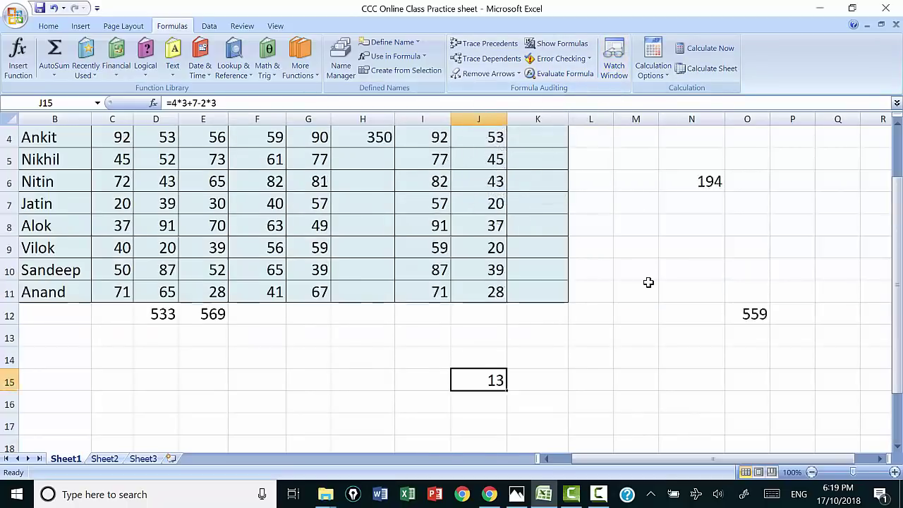
{"action": "scroll", "coordinate": [623, 301], "scroll_direction": "up", "scroll_amount": 1}
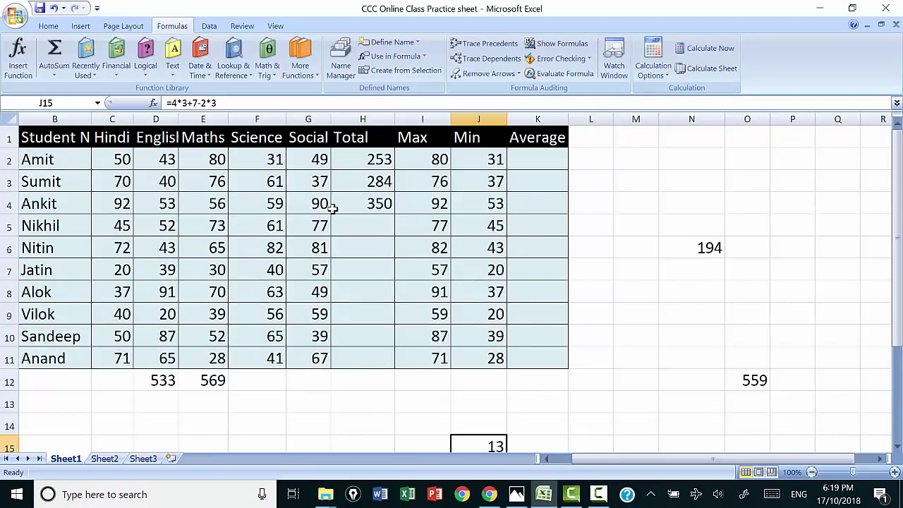
{"action": "scroll", "coordinate": [332, 207], "scroll_direction": "down", "scroll_amount": 1}
{"action": "scroll", "coordinate": [331, 207], "scroll_direction": "down", "scroll_amount": 1}
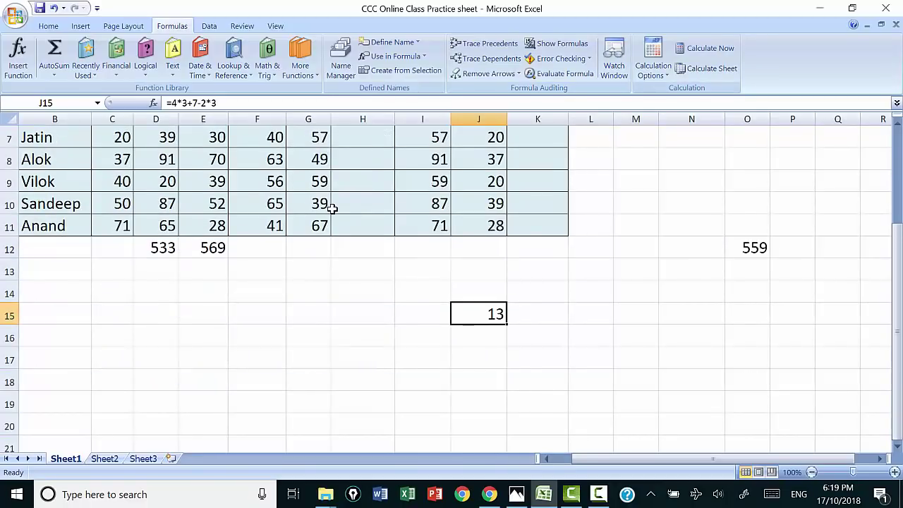
{"action": "scroll", "coordinate": [332, 205], "scroll_direction": "up", "scroll_amount": 2}
{"action": "left_click", "coordinate": [313, 157]}
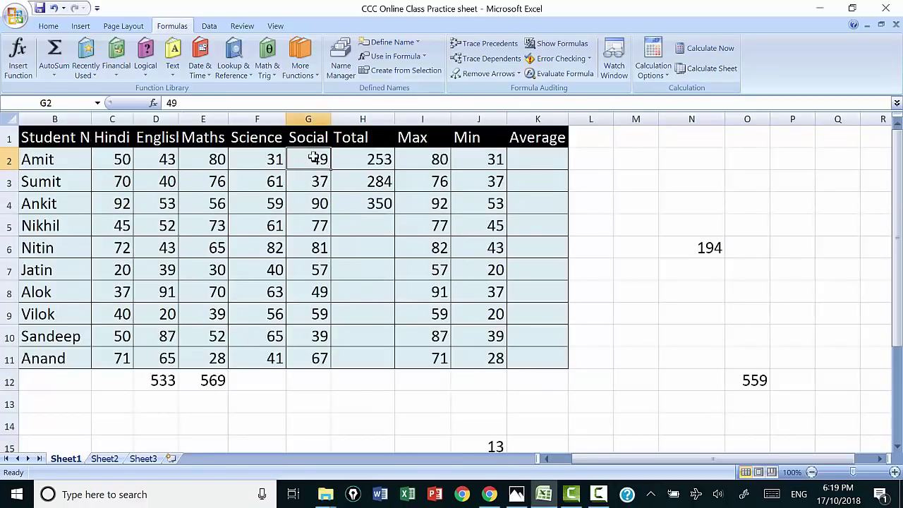
{"action": "left_click_drag", "start_coordinate": [311, 161], "coordinate": [317, 360]}
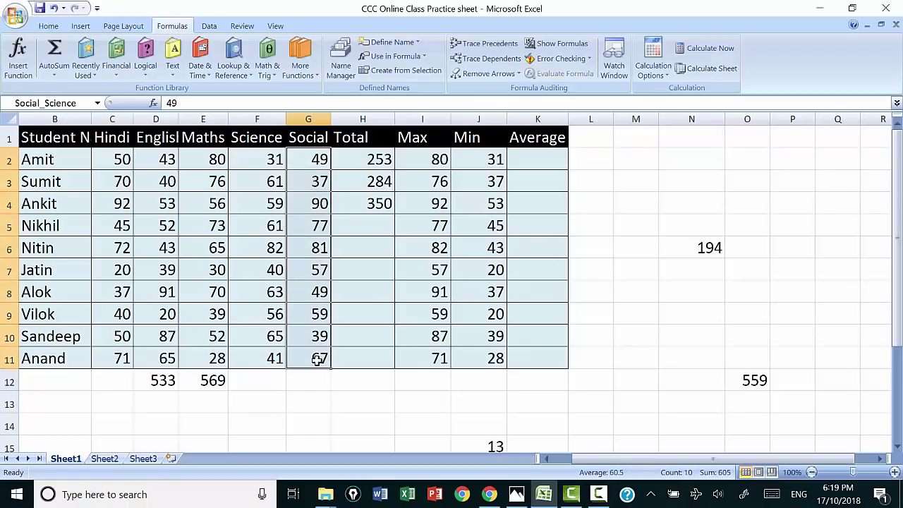
{"action": "key", "text": "ctrl+c"}
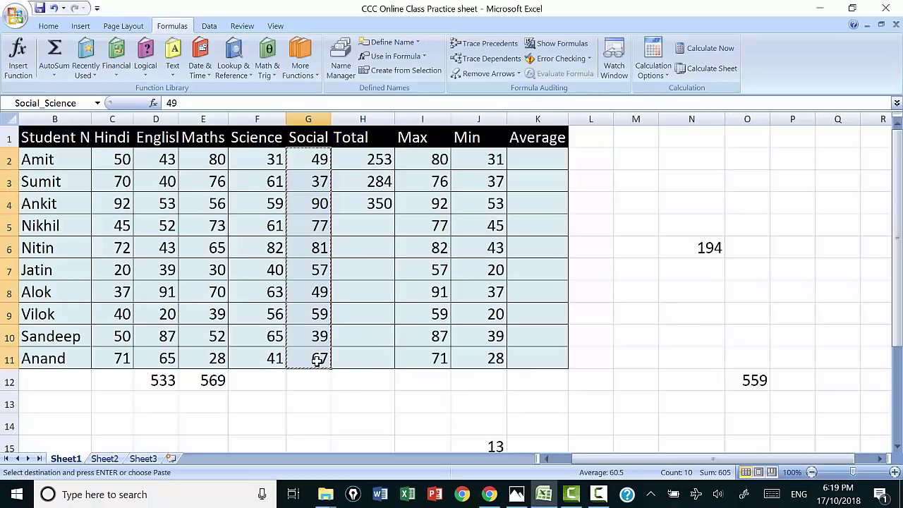
{"action": "left_click", "coordinate": [318, 380]}
{"action": "key", "text": "ctrl+v"}
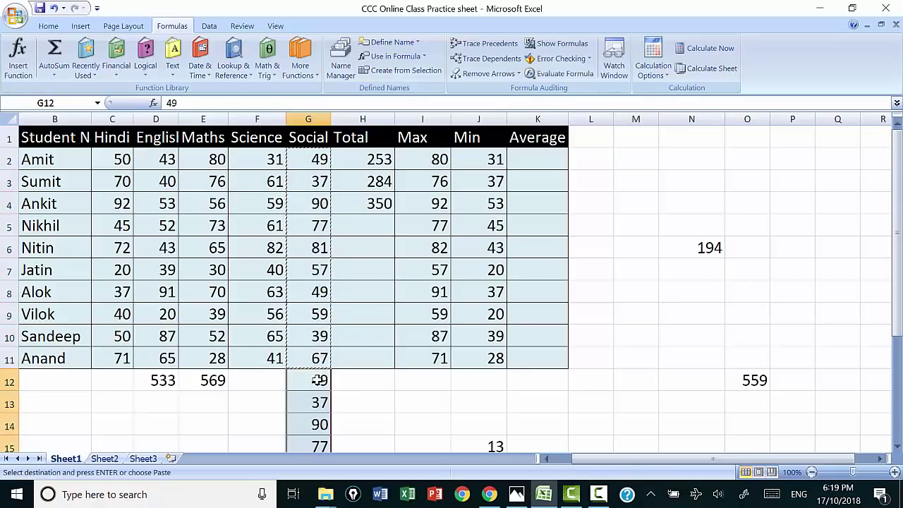
- Paste the Social marks a second time into G22:G31 and select the filled column G range
{"action": "scroll", "coordinate": [317, 384], "scroll_direction": "down", "scroll_amount": 5}
{"action": "left_click", "coordinate": [312, 273]}
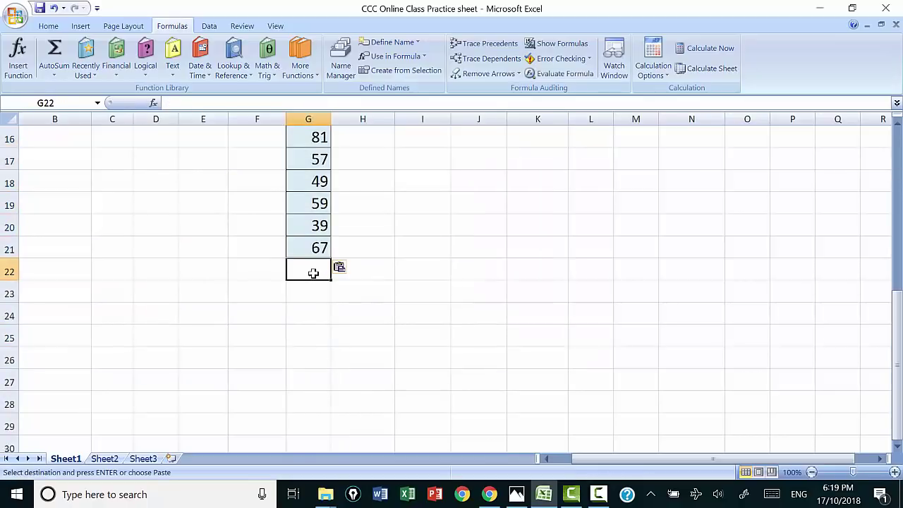
{"action": "key", "text": "ctrl+v"}
{"action": "scroll", "coordinate": [313, 273], "scroll_direction": "down", "scroll_amount": 3}
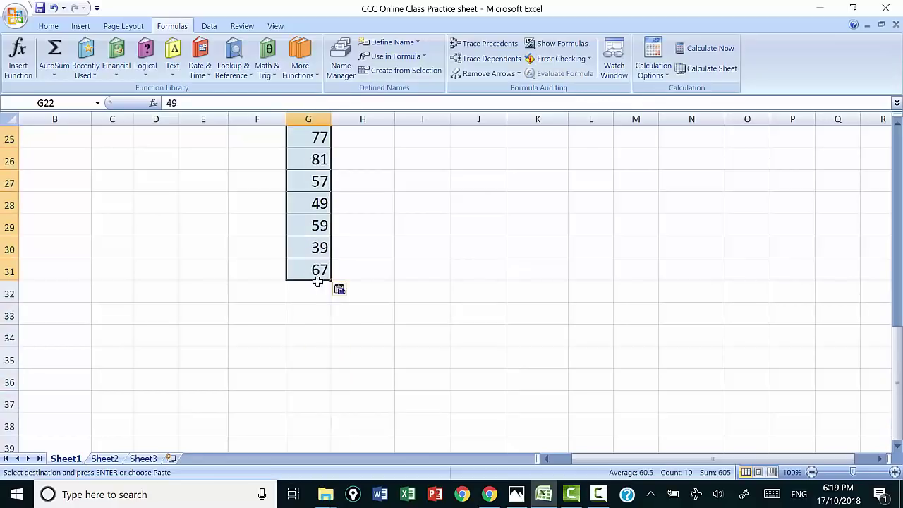
{"action": "scroll", "coordinate": [318, 277], "scroll_direction": "up", "scroll_amount": 4}
{"action": "scroll", "coordinate": [317, 275], "scroll_direction": "up", "scroll_amount": 4}
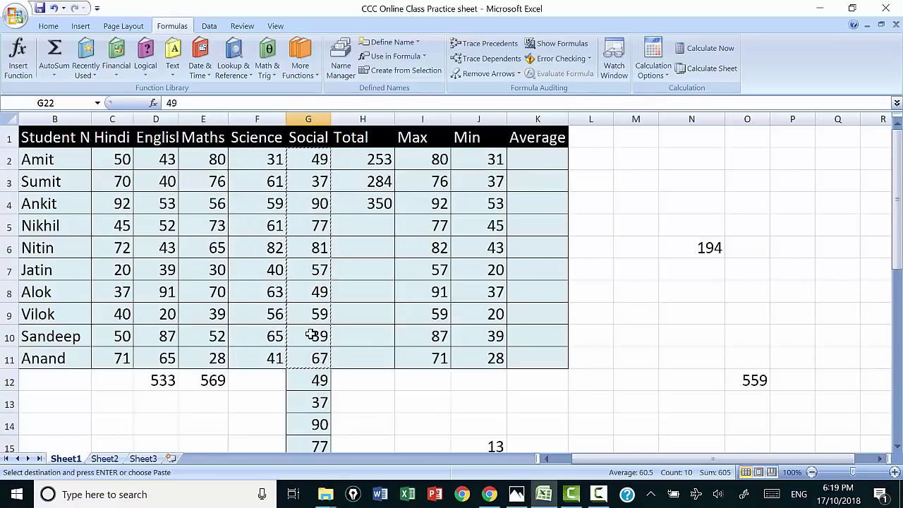
{"action": "scroll", "coordinate": [312, 335], "scroll_direction": "down", "scroll_amount": 5}
{"action": "scroll", "coordinate": [311, 335], "scroll_direction": "down", "scroll_amount": 4}
{"action": "left_click", "coordinate": [306, 225]}
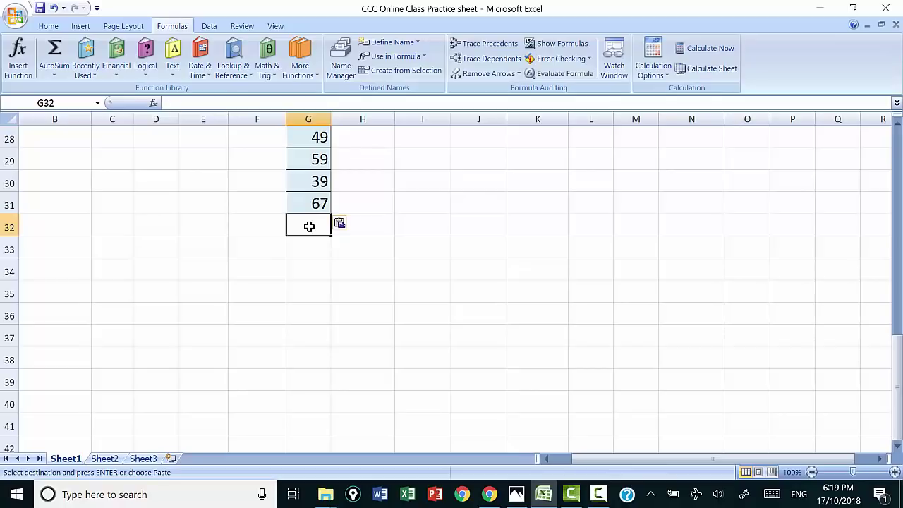
{"action": "scroll", "coordinate": [326, 282], "scroll_direction": "up", "scroll_amount": 4}
{"action": "scroll", "coordinate": [325, 282], "scroll_direction": "up", "scroll_amount": 5}
{"action": "mouse_move", "coordinate": [316, 160]}
{"action": "left_mouse_down"}
{"action": "mouse_move", "coordinate": [314, 479]}
{"action": "mouse_move", "coordinate": [291, 418]}
{"action": "left_mouse_up"}
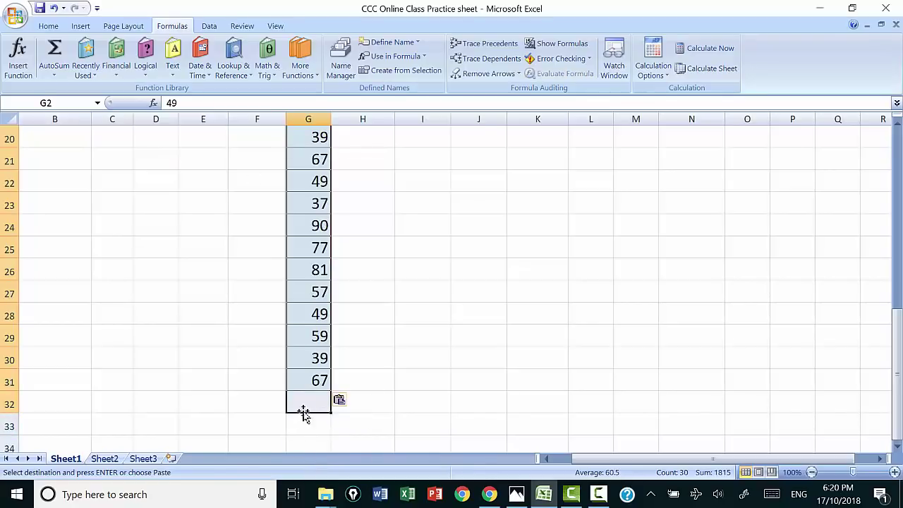
- Add a SUM total of column G in G32, labelled 'Total' in F32
{"action": "left_click", "coordinate": [54, 56]}
{"action": "scroll", "coordinate": [484, 302], "scroll_direction": "down", "scroll_amount": 5}
{"action": "scroll", "coordinate": [409, 332], "scroll_direction": "down", "scroll_amount": 2}
{"action": "scroll", "coordinate": [290, 273], "scroll_direction": "down", "scroll_amount": 1}
{"action": "left_click", "coordinate": [280, 271]}
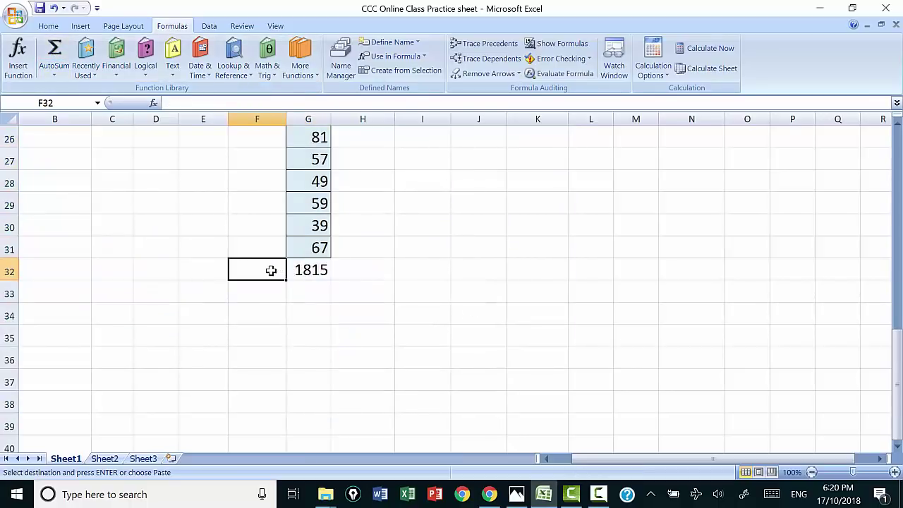
{"action": "type", "text": "Total"}
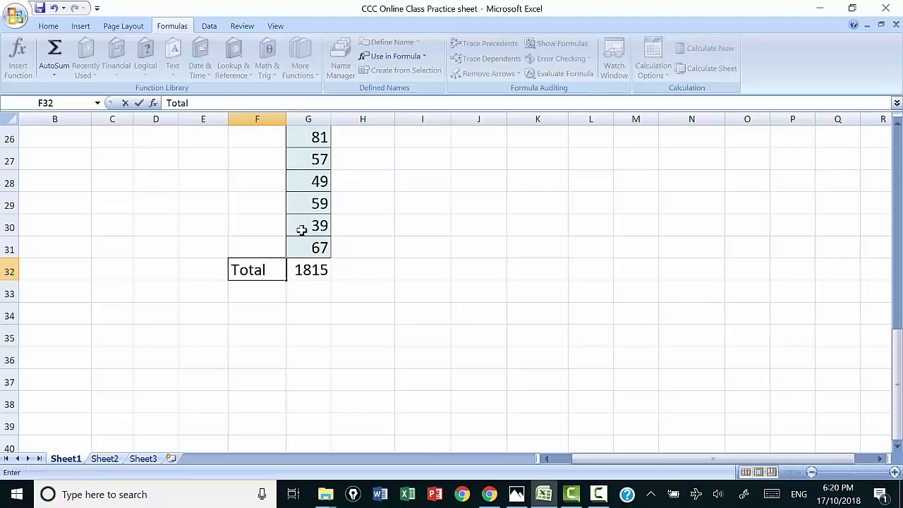
{"action": "left_click", "coordinate": [339, 310]}
{"action": "left_click", "coordinate": [318, 276]}
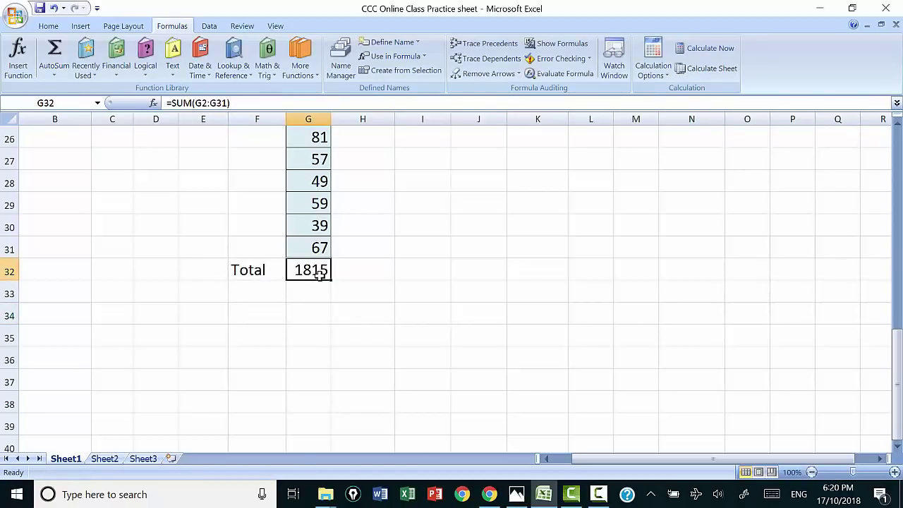
- Change G31 from 67 to 100 so the Total recalculates to 1848
{"action": "left_click", "coordinate": [314, 249]}
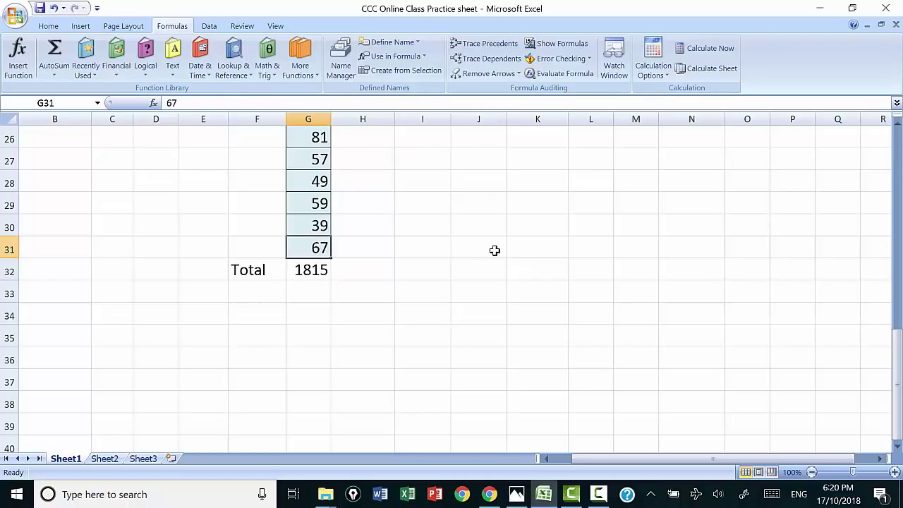
{"action": "type", "text": "100"}
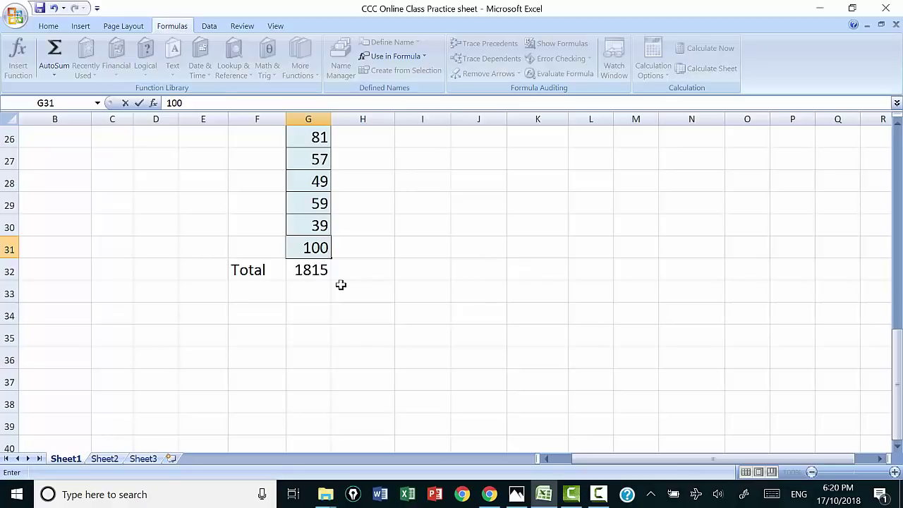
{"action": "key", "text": "Return"}
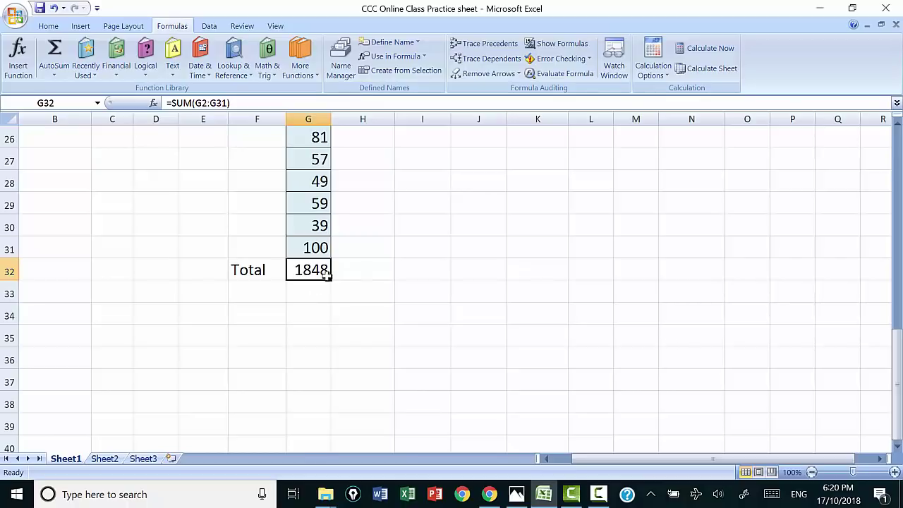
{"action": "scroll", "coordinate": [313, 279], "scroll_direction": "up", "scroll_amount": 5}
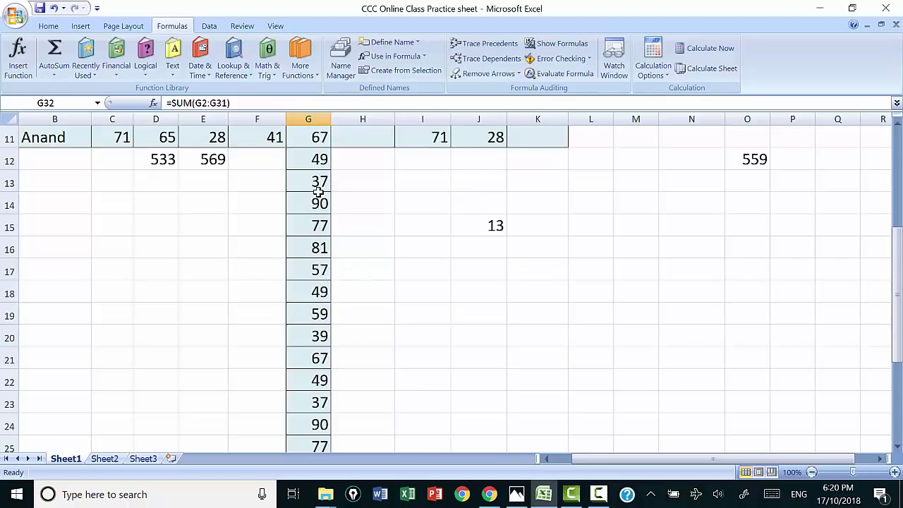
{"action": "scroll", "coordinate": [318, 192], "scroll_direction": "up", "scroll_amount": 4}
{"action": "left_click", "coordinate": [317, 181]}
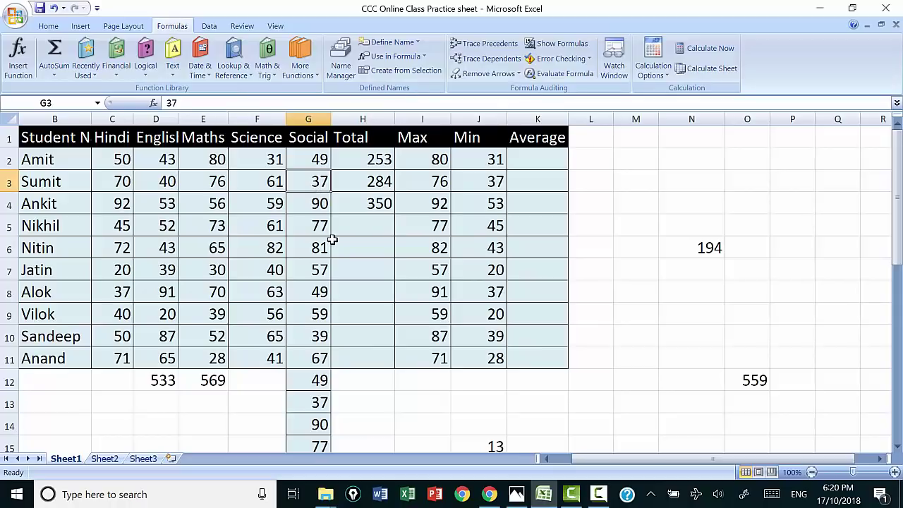
{"action": "scroll", "coordinate": [332, 240], "scroll_direction": "down", "scroll_amount": 1}
{"action": "scroll", "coordinate": [331, 240], "scroll_direction": "down", "scroll_amount": 4}
{"action": "scroll", "coordinate": [331, 240], "scroll_direction": "down", "scroll_amount": 6}
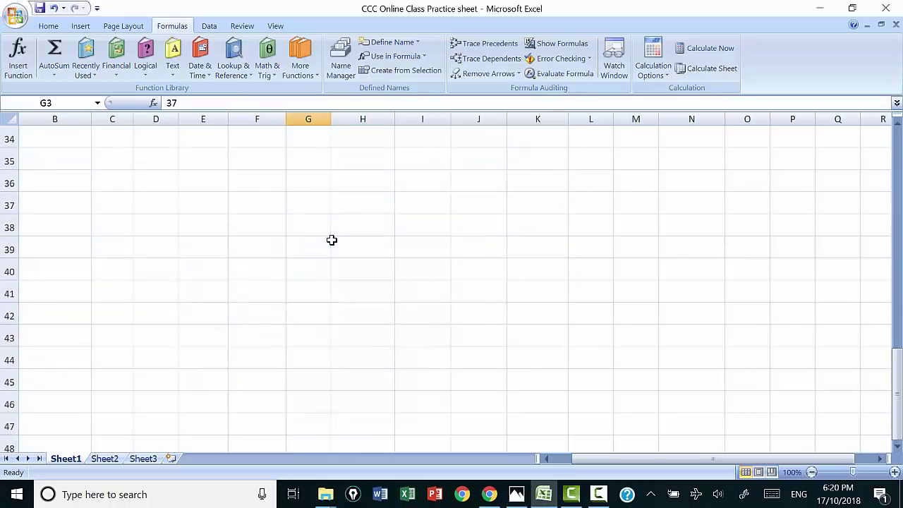
{"action": "scroll", "coordinate": [332, 240], "scroll_direction": "up", "scroll_amount": 2}
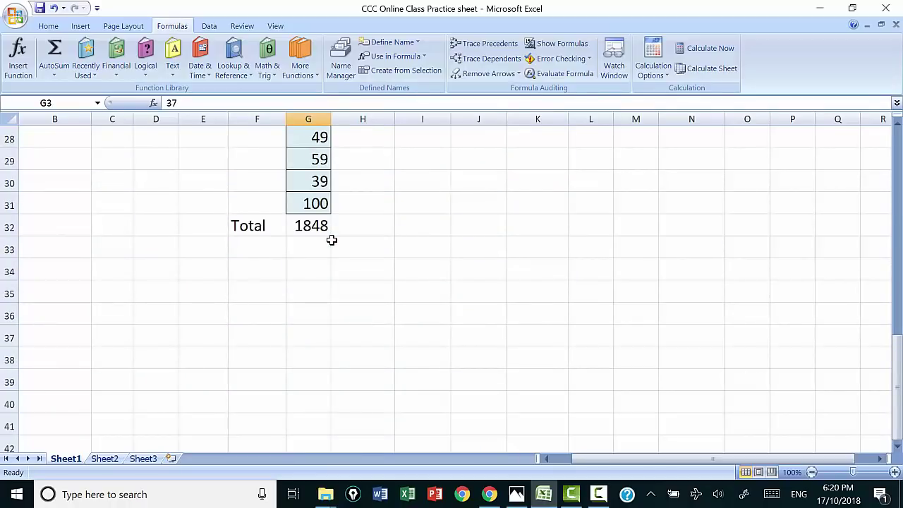
{"action": "scroll", "coordinate": [332, 239], "scroll_direction": "down", "scroll_amount": 1}
{"action": "scroll", "coordinate": [331, 239], "scroll_direction": "up", "scroll_amount": 2}
{"action": "left_click", "coordinate": [302, 292]}
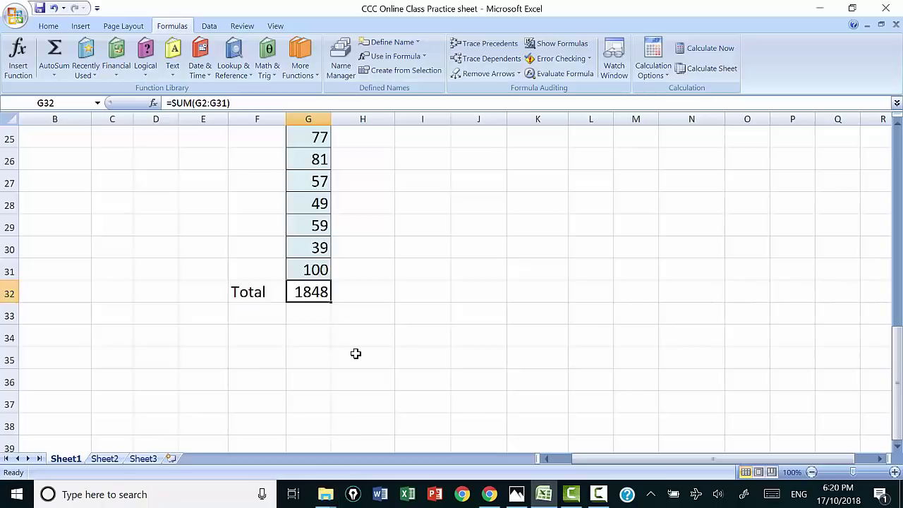
{"action": "scroll", "coordinate": [355, 353], "scroll_direction": "up", "scroll_amount": 1}
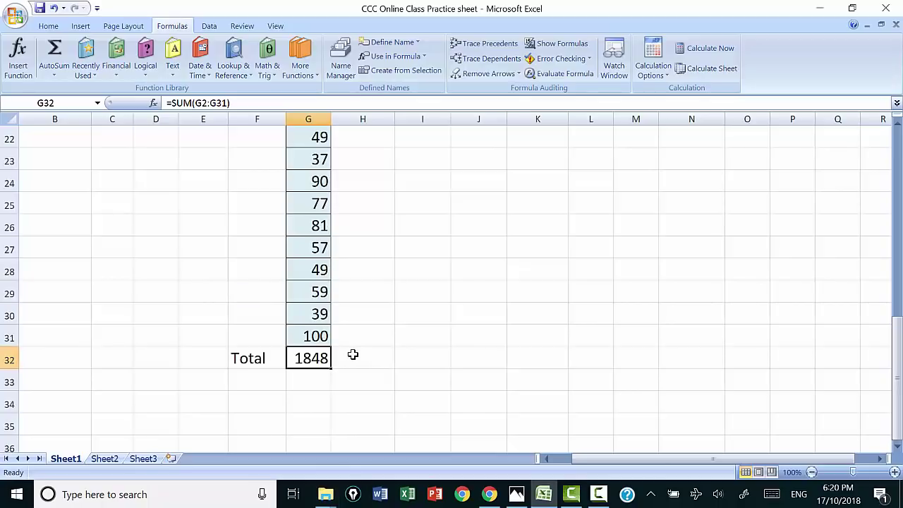
{"action": "scroll", "coordinate": [352, 354], "scroll_direction": "down", "scroll_amount": 1}
{"action": "scroll", "coordinate": [324, 311], "scroll_direction": "up", "scroll_amount": 3}
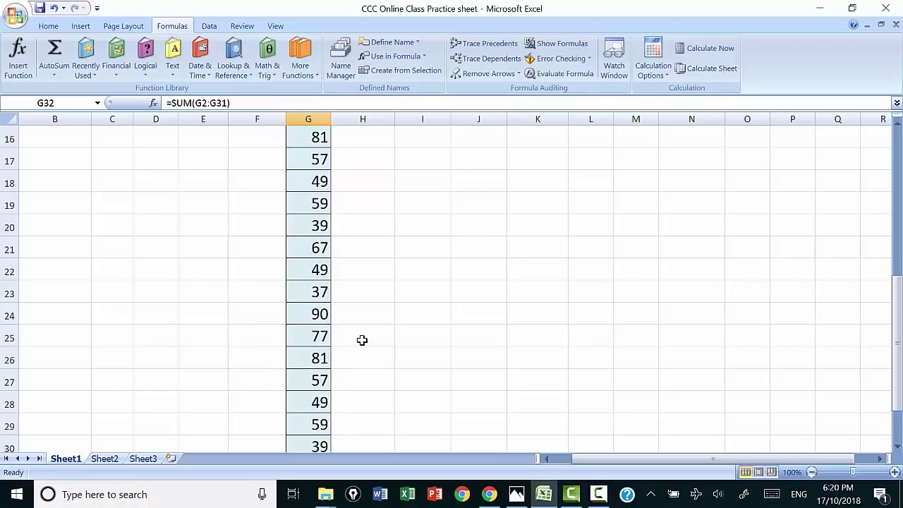
{"action": "scroll", "coordinate": [356, 346], "scroll_direction": "down", "scroll_amount": 2}
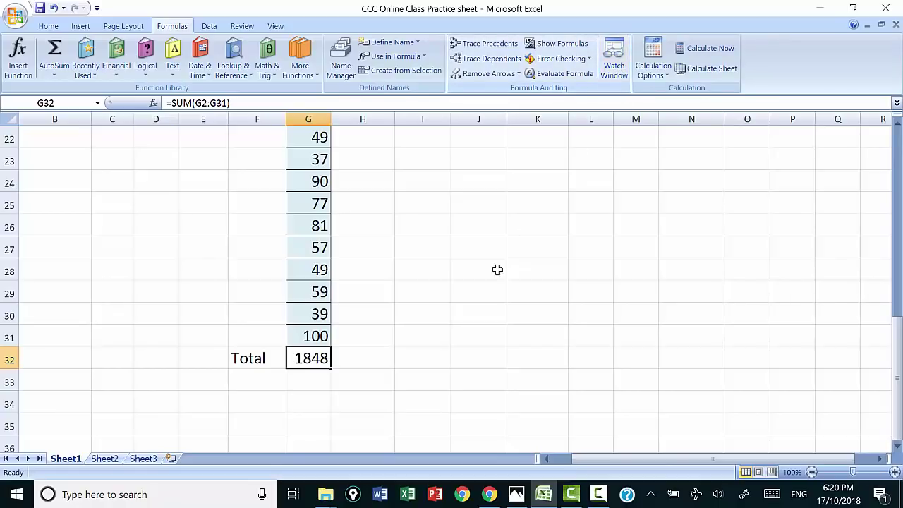
{"action": "scroll", "coordinate": [492, 293], "scroll_direction": "up", "scroll_amount": 3}
{"action": "scroll", "coordinate": [493, 292], "scroll_direction": "up", "scroll_amount": 3}
{"action": "scroll", "coordinate": [479, 311], "scroll_direction": "up", "scroll_amount": 1}
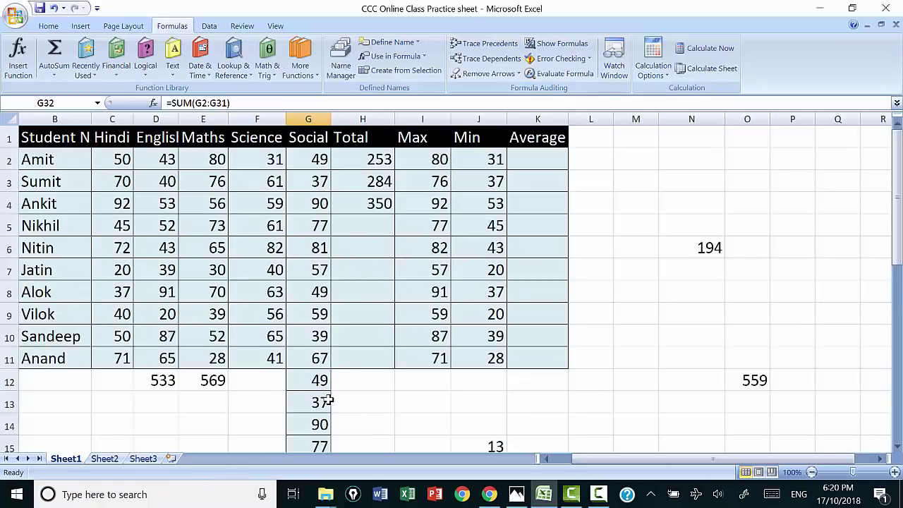
{"action": "scroll", "coordinate": [328, 401], "scroll_direction": "down", "scroll_amount": 3}
{"action": "scroll", "coordinate": [318, 395], "scroll_direction": "down", "scroll_amount": 4}
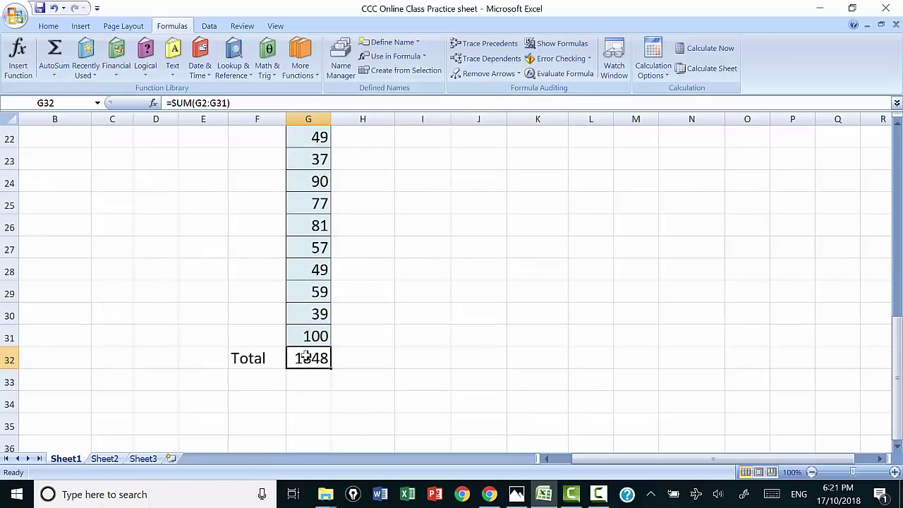
- Name cell G32 'Total' with Define Name
{"action": "left_click", "coordinate": [392, 43]}
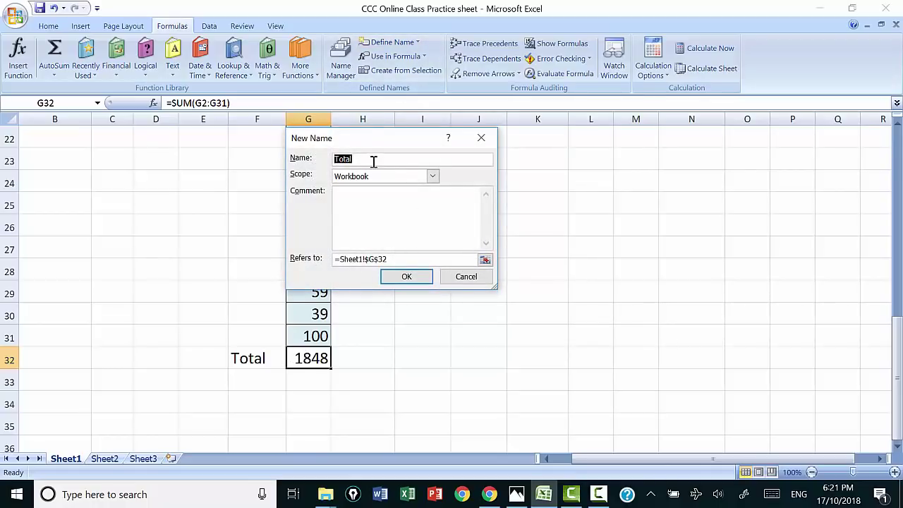
{"action": "left_click", "coordinate": [399, 279]}
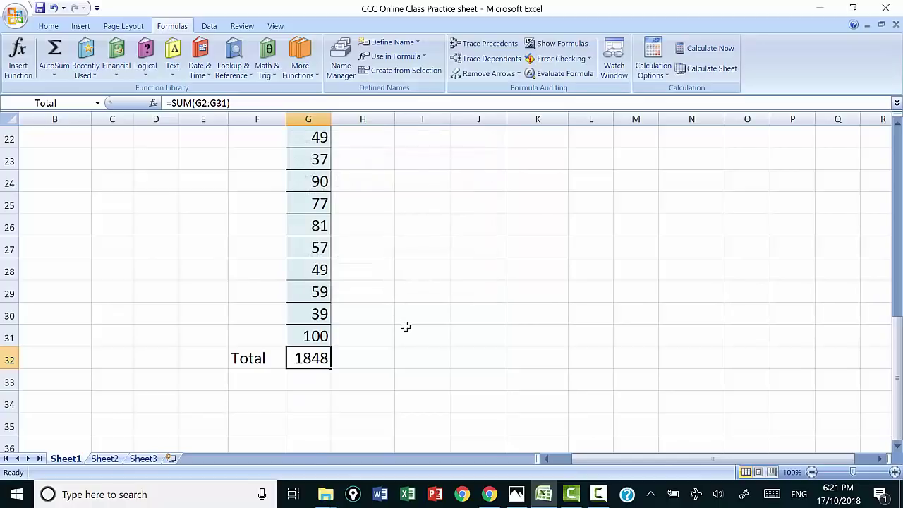
{"action": "scroll", "coordinate": [465, 230], "scroll_direction": "up", "scroll_amount": 5}
- Open the Watch Window, move it clear of the table, and add a watch on G32
{"action": "left_click", "coordinate": [614, 67]}
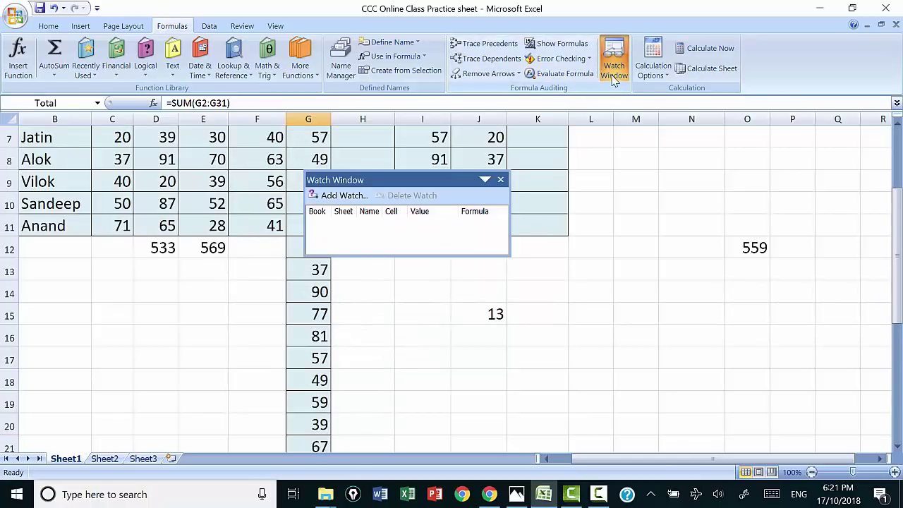
{"action": "left_click_drag", "start_coordinate": [393, 181], "coordinate": [639, 157]}
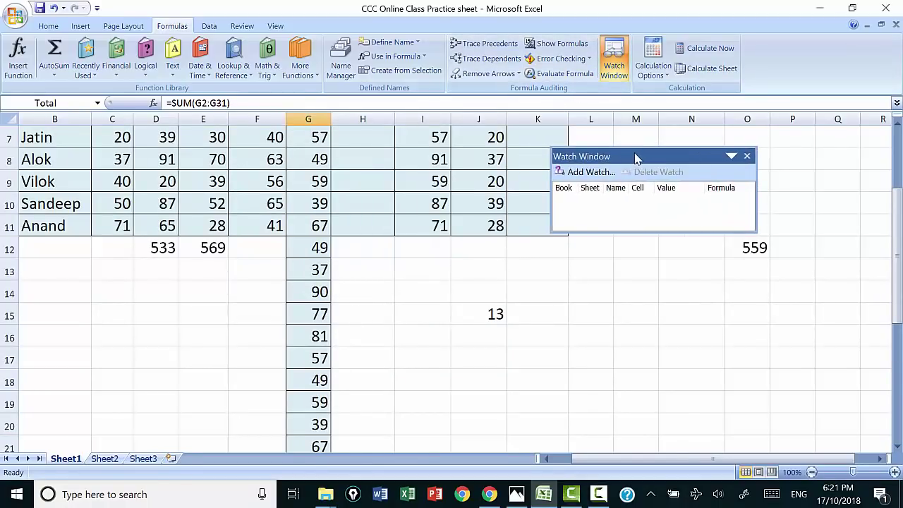
{"action": "left_click", "coordinate": [587, 173]}
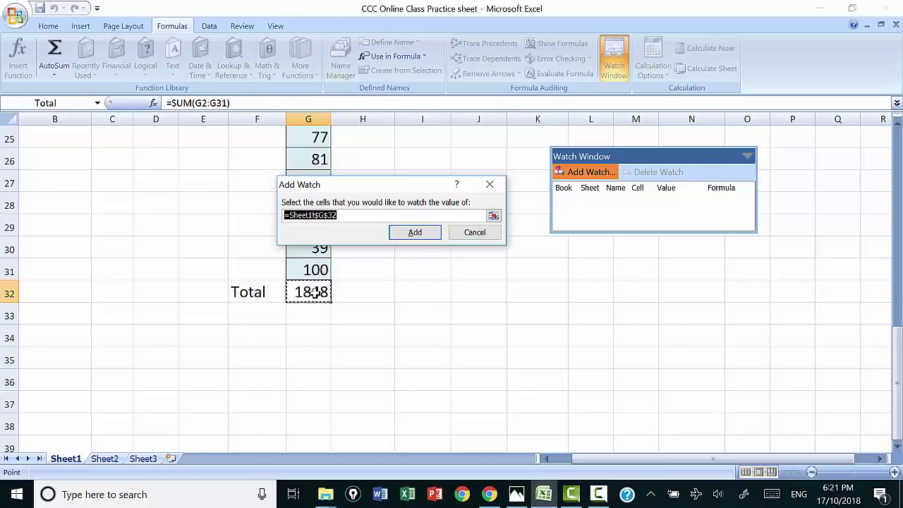
{"action": "left_click", "coordinate": [420, 233]}
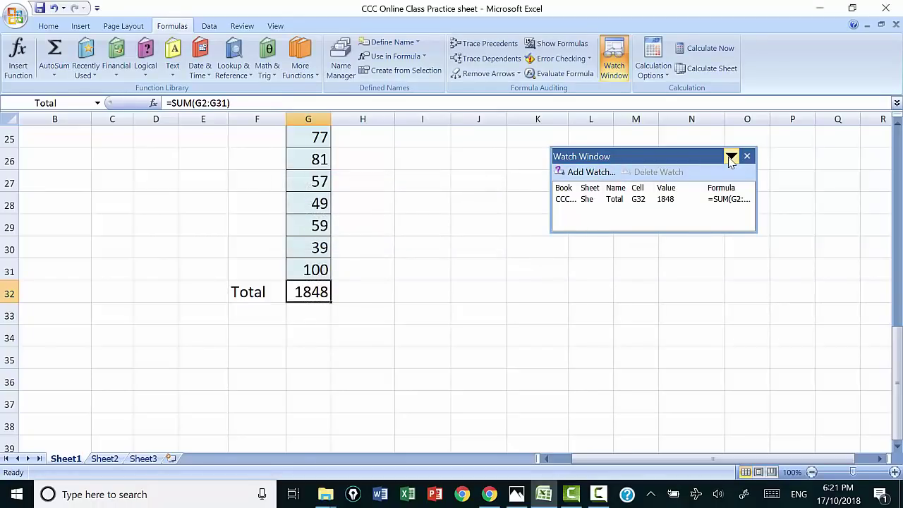
- Enlarge the Watch Window so the full =SUM(G2:G31) formula is visible
{"action": "left_click", "coordinate": [731, 156]}
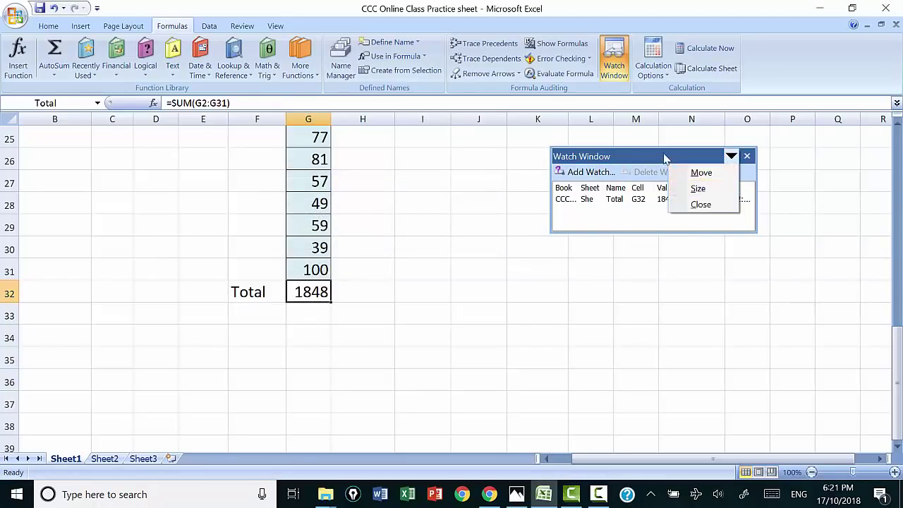
{"action": "left_click", "coordinate": [697, 188]}
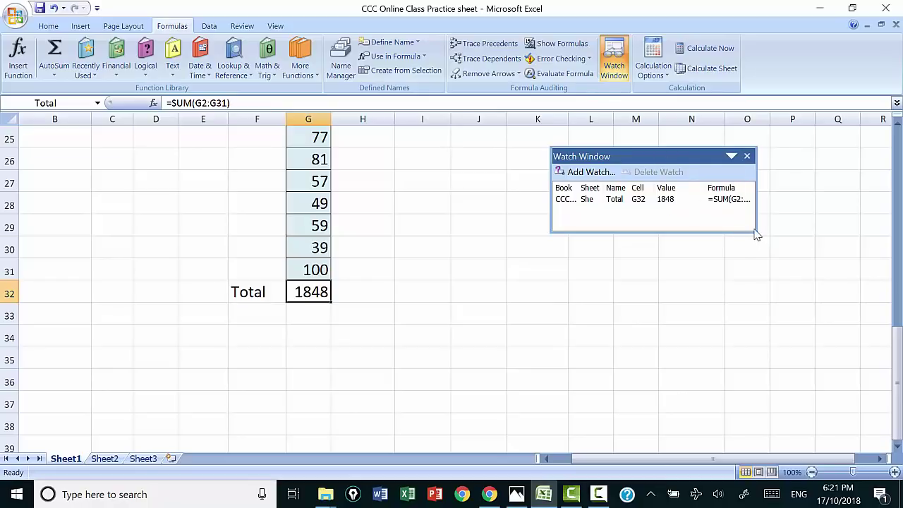
{"action": "left_click_drag", "start_coordinate": [698, 157], "coordinate": [638, 146]}
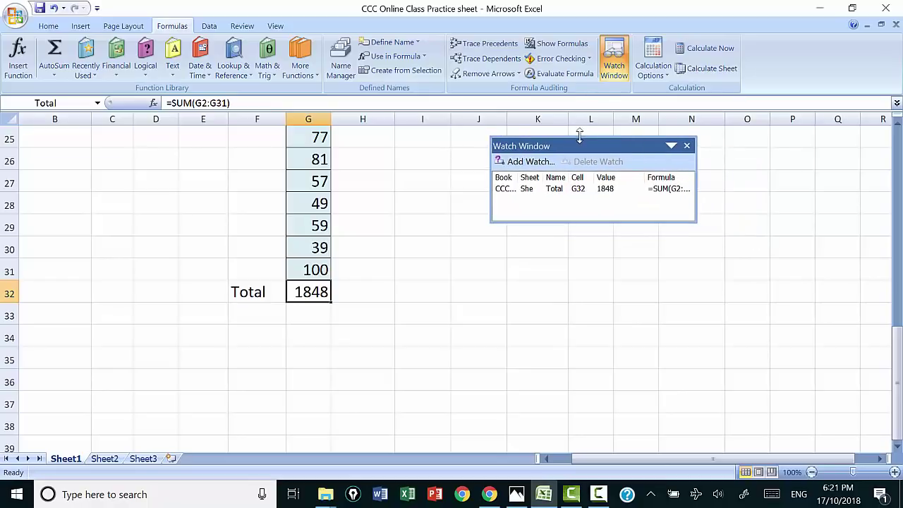
{"action": "left_click_drag", "start_coordinate": [580, 138], "coordinate": [587, 27]}
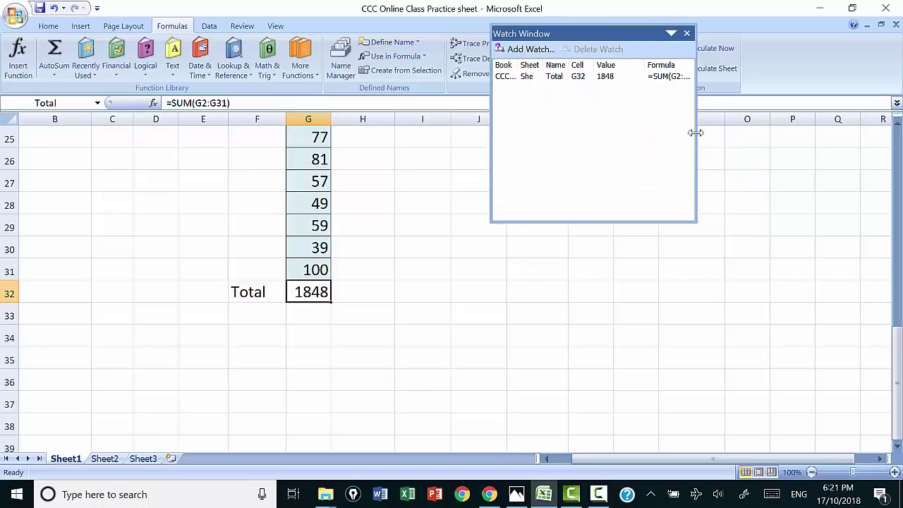
{"action": "left_click_drag", "start_coordinate": [696, 133], "coordinate": [872, 145]}
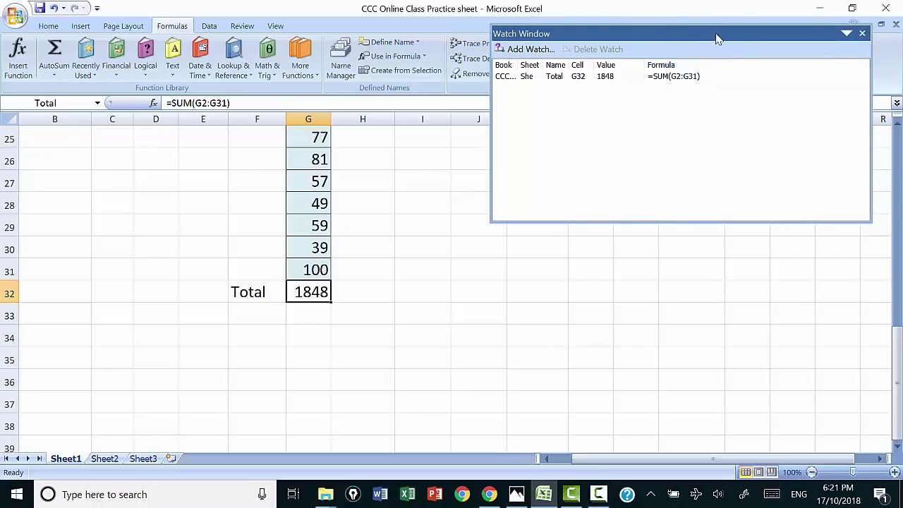
- Dock the Watch Window, close and reopen it, then drag it out floating
{"action": "double_click", "coordinate": [716, 38]}
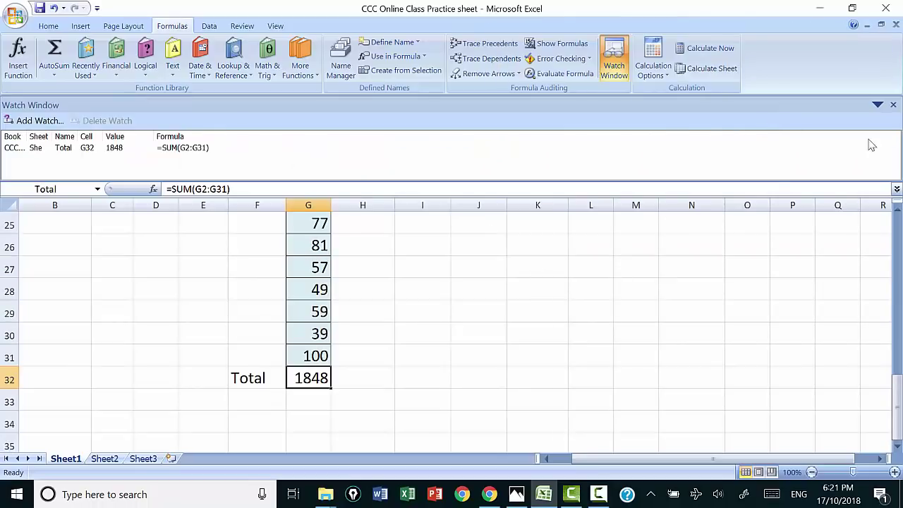
{"action": "left_click", "coordinate": [893, 104]}
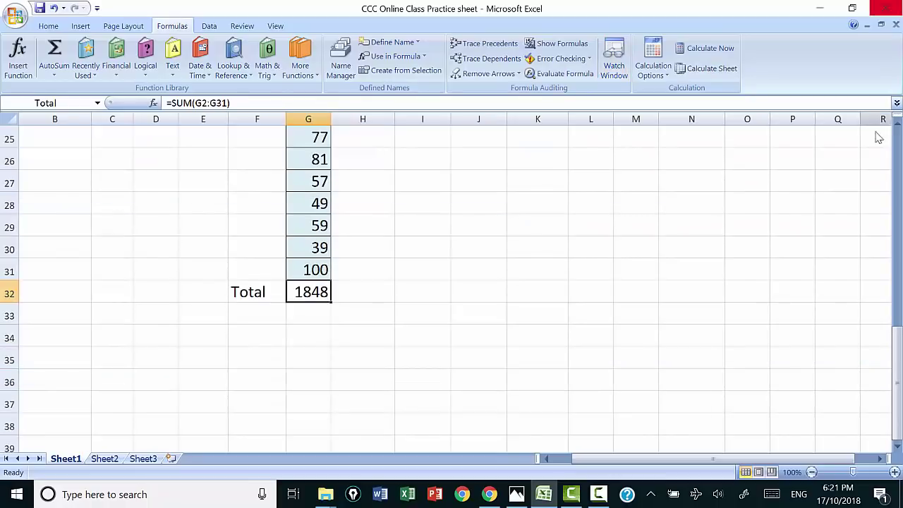
{"action": "left_click", "coordinate": [614, 63]}
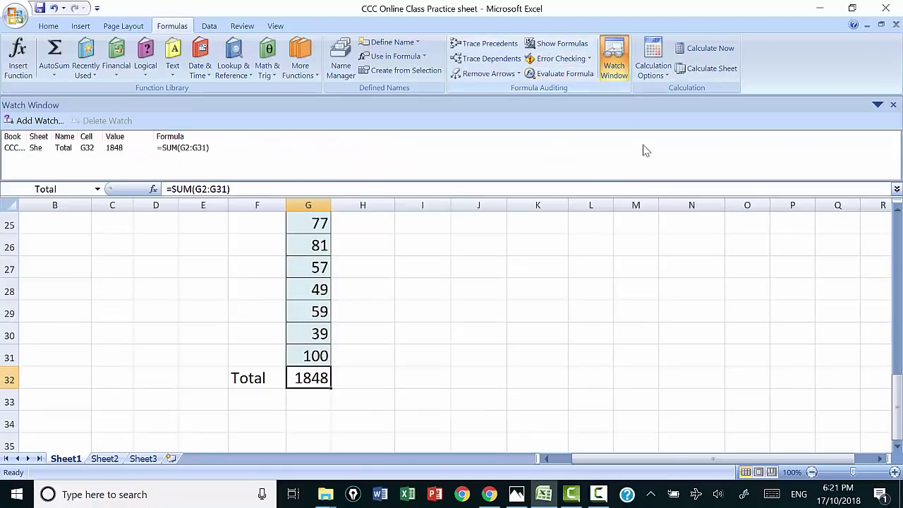
{"action": "mouse_move", "coordinate": [640, 103]}
{"action": "left_mouse_down"}
{"action": "mouse_move", "coordinate": [624, 329]}
{"action": "mouse_move", "coordinate": [777, 144]}
{"action": "mouse_move", "coordinate": [701, 142]}
{"action": "left_mouse_up"}
- Scroll the sheet up so the marks table shows beside the floating Watch Window
{"action": "scroll", "coordinate": [376, 304], "scroll_direction": "up", "scroll_amount": 2}
{"action": "scroll", "coordinate": [376, 304], "scroll_direction": "up", "scroll_amount": 5}
{"action": "scroll", "coordinate": [376, 304], "scroll_direction": "up", "scroll_amount": 1}
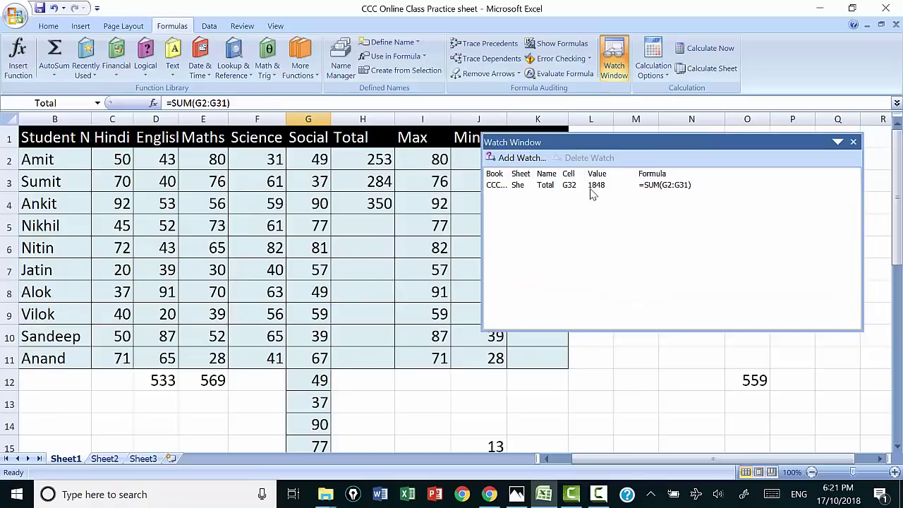
{"action": "scroll", "coordinate": [424, 334], "scroll_direction": "down", "scroll_amount": 4}
{"action": "scroll", "coordinate": [423, 334], "scroll_direction": "down", "scroll_amount": 3}
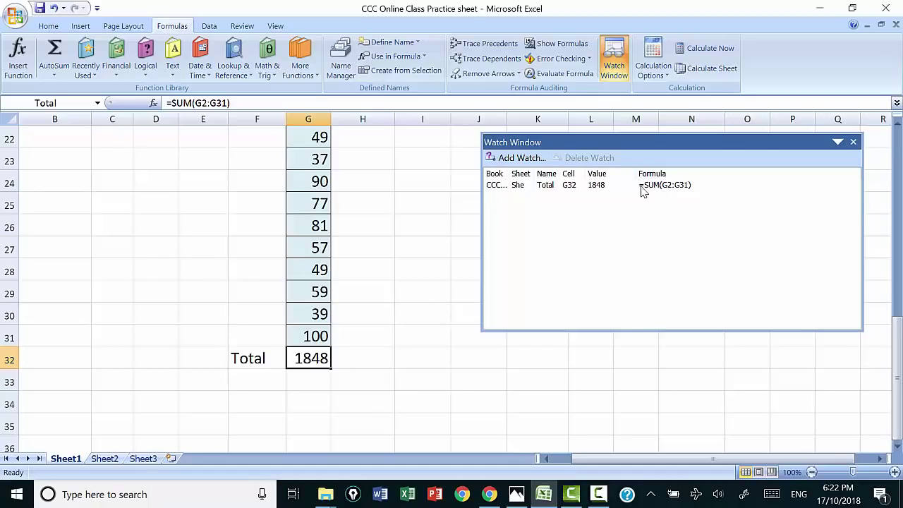
{"action": "scroll", "coordinate": [430, 252], "scroll_direction": "up", "scroll_amount": 5}
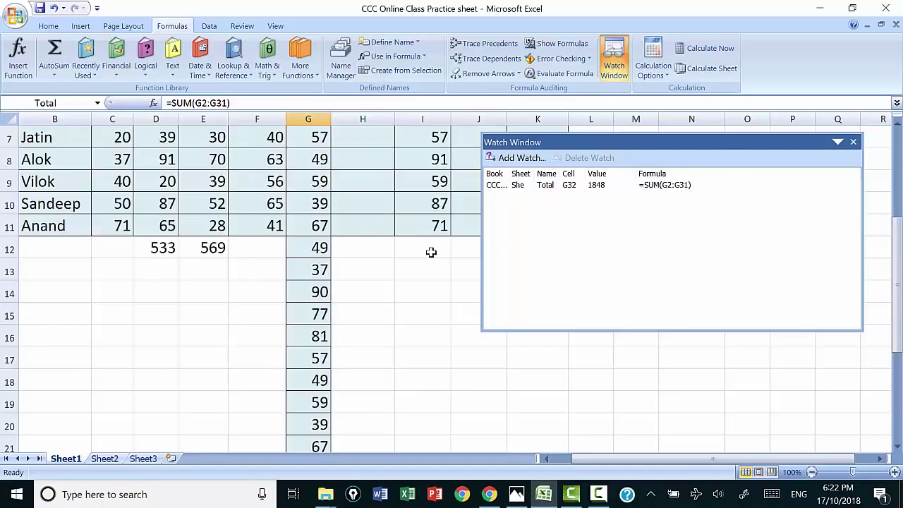
{"action": "scroll", "coordinate": [430, 252], "scroll_direction": "up", "scroll_amount": 2}
- Change Jatin's Social mark in G7 to 257 and check the watched Total of 2048
{"action": "left_click", "coordinate": [319, 273]}
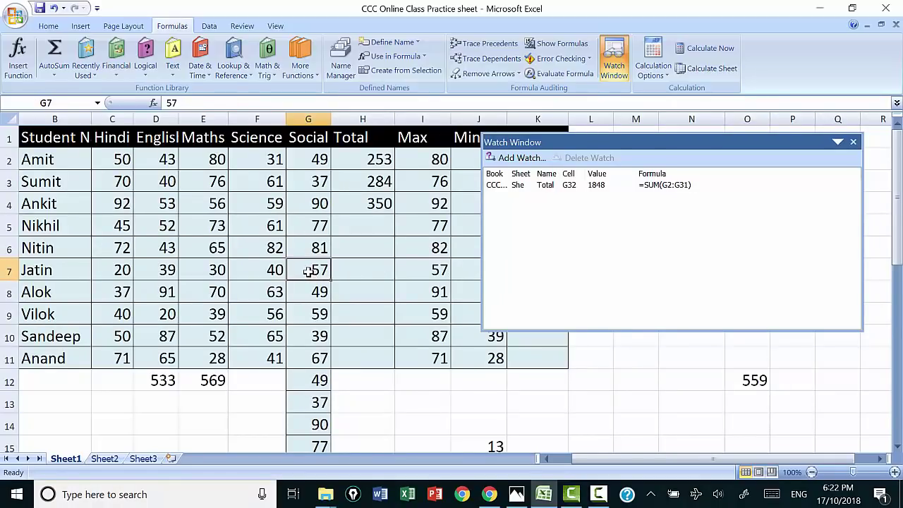
{"action": "type", "text": "257"}
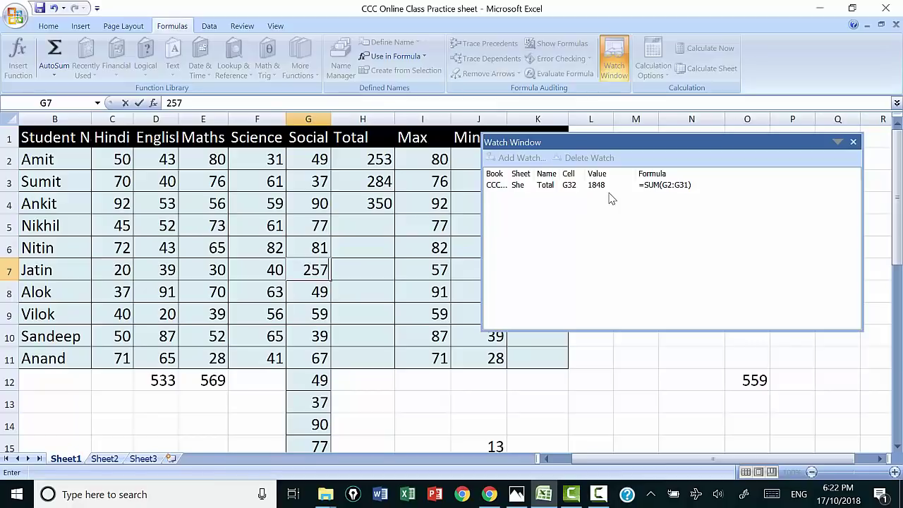
{"action": "key", "text": "Return"}
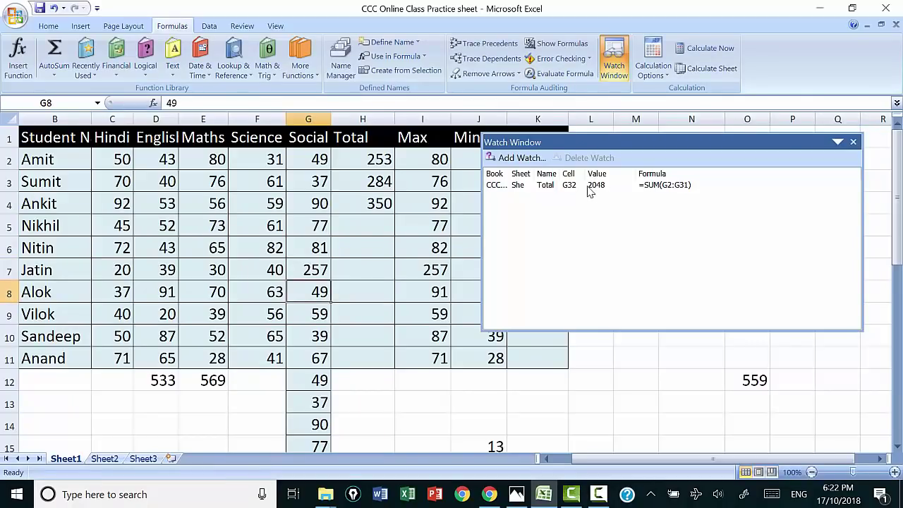
{"action": "left_click", "coordinate": [590, 186]}
{"action": "left_click", "coordinate": [609, 203]}
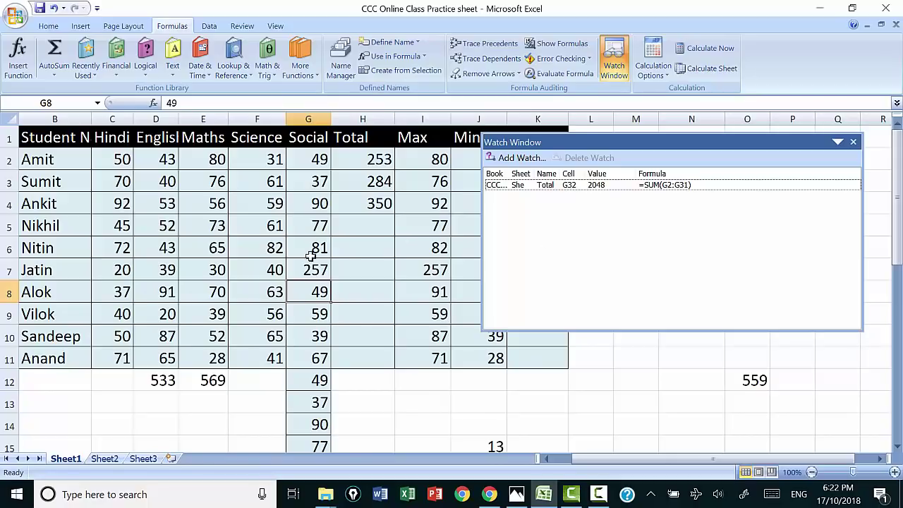
- Review the Social marks in G3 and G4, and move the Watch Window off the Min and Average columns
{"action": "scroll", "coordinate": [318, 178], "scroll_direction": "down", "scroll_amount": 1}
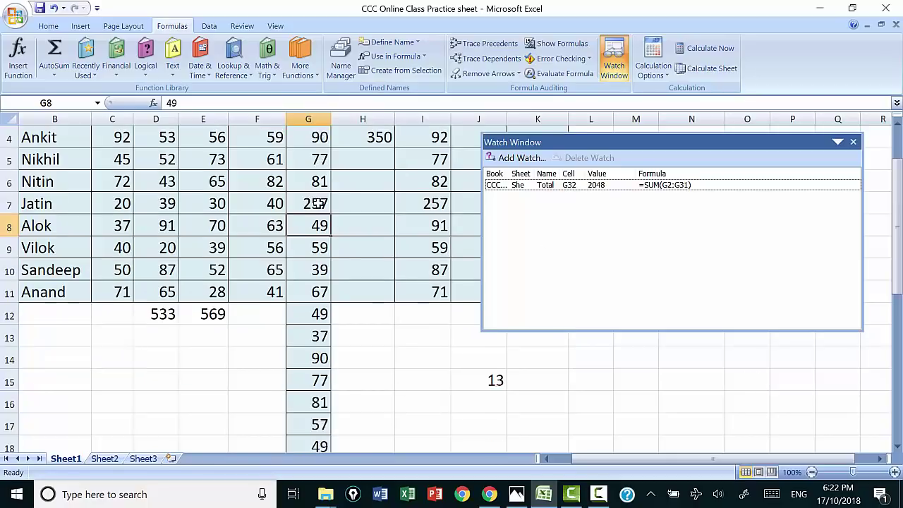
{"action": "scroll", "coordinate": [319, 183], "scroll_direction": "down", "scroll_amount": 3}
{"action": "scroll", "coordinate": [319, 191], "scroll_direction": "down", "scroll_amount": 3}
{"action": "scroll", "coordinate": [319, 204], "scroll_direction": "up", "scroll_amount": 1}
{"action": "scroll", "coordinate": [319, 204], "scroll_direction": "up", "scroll_amount": 3}
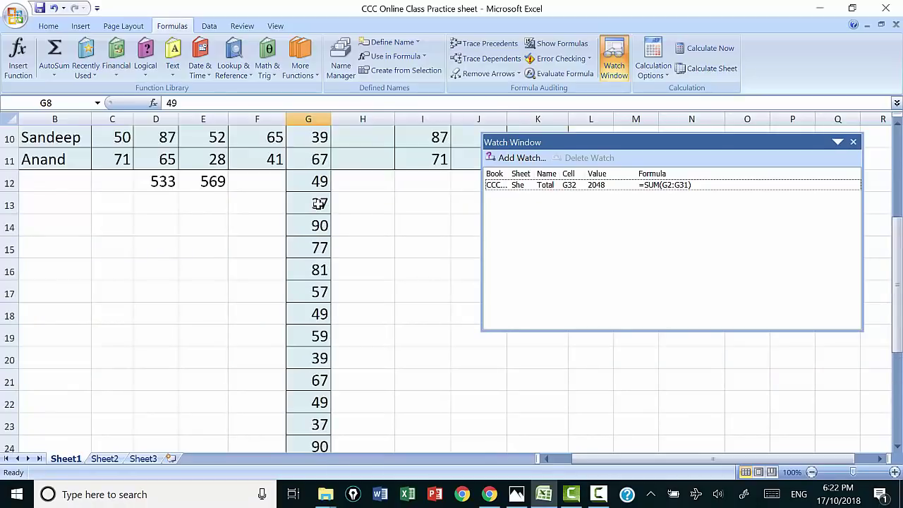
{"action": "scroll", "coordinate": [319, 204], "scroll_direction": "up", "scroll_amount": 3}
{"action": "left_click", "coordinate": [319, 185]}
{"action": "scroll", "coordinate": [319, 308], "scroll_direction": "down", "scroll_amount": 4}
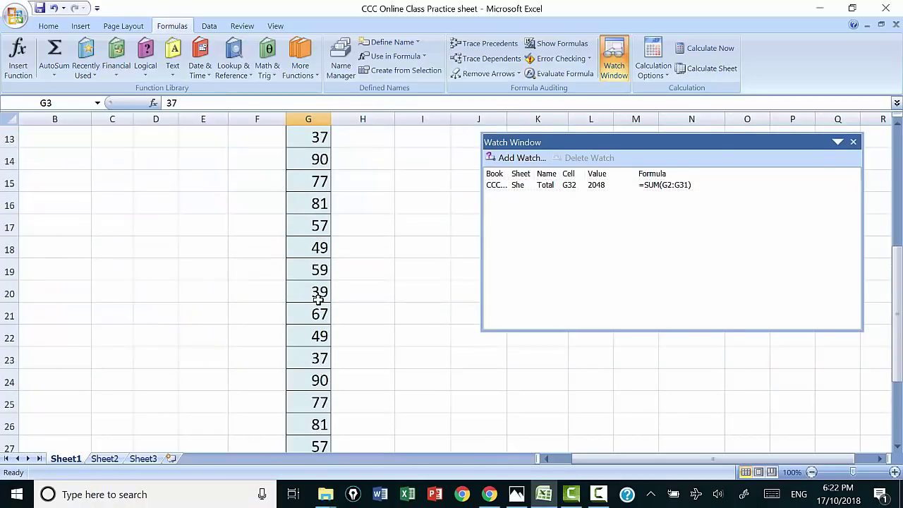
{"action": "scroll", "coordinate": [317, 299], "scroll_direction": "down", "scroll_amount": 5}
{"action": "scroll", "coordinate": [319, 233], "scroll_direction": "up", "scroll_amount": 5}
{"action": "scroll", "coordinate": [319, 233], "scroll_direction": "up", "scroll_amount": 4}
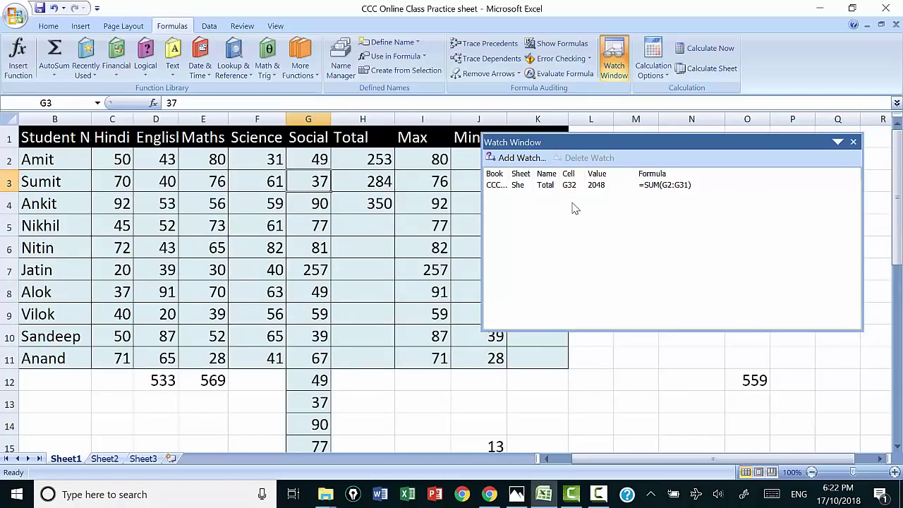
{"action": "left_click", "coordinate": [315, 204]}
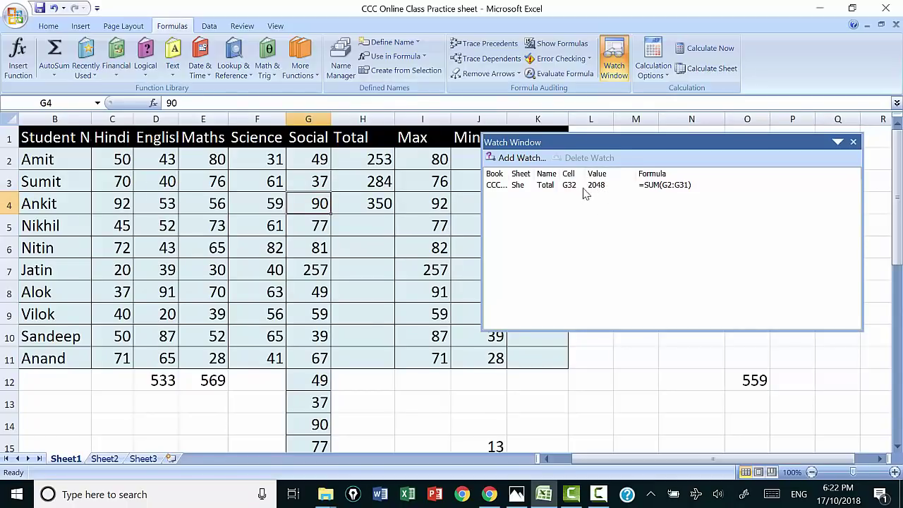
{"action": "left_click_drag", "start_coordinate": [643, 151], "coordinate": [656, 184]}
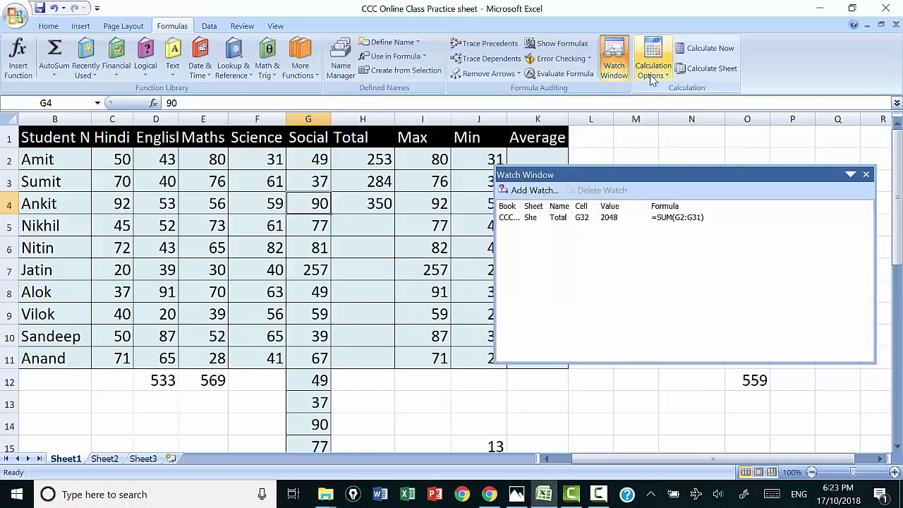
- Set Calculation Options from Automatic to Manual
{"action": "left_click", "coordinate": [667, 77]}
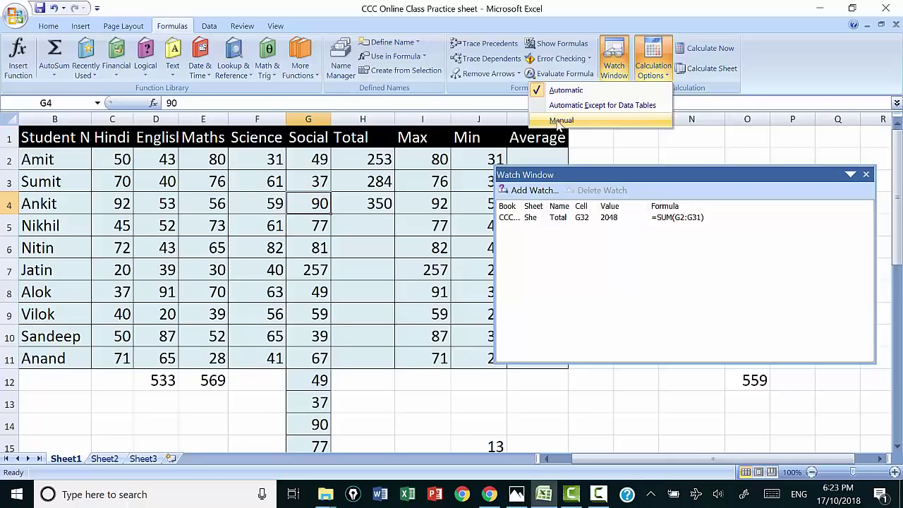
{"action": "left_click", "coordinate": [562, 121]}
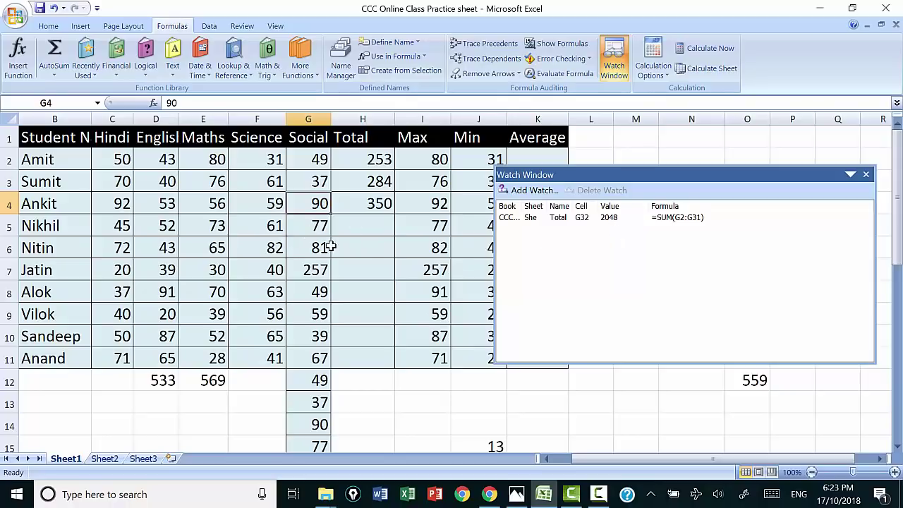
- Enter 177 as Nikhil's Social mark in G5 and confirm the Total in G32 still reads 2048
{"action": "key", "text": "Return"}
{"action": "type", "text": "177"}
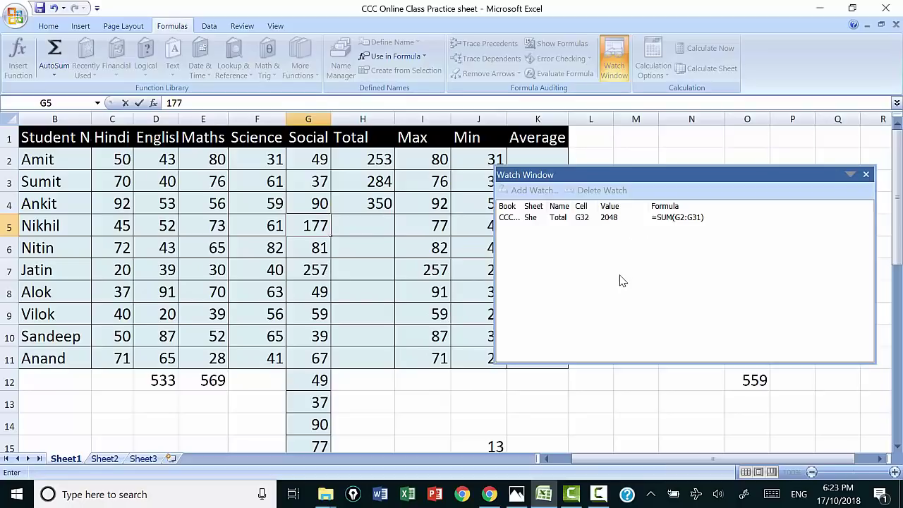
{"action": "key", "text": "Return"}
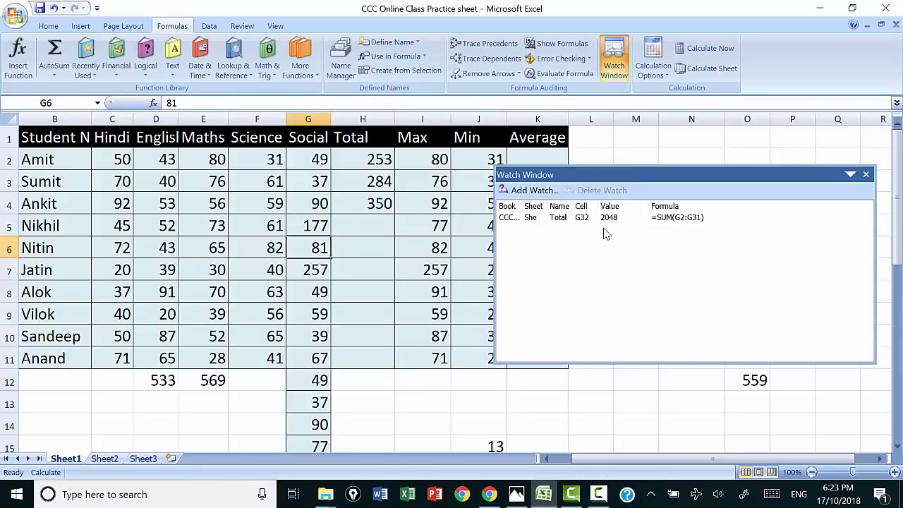
{"action": "left_click", "coordinate": [304, 226]}
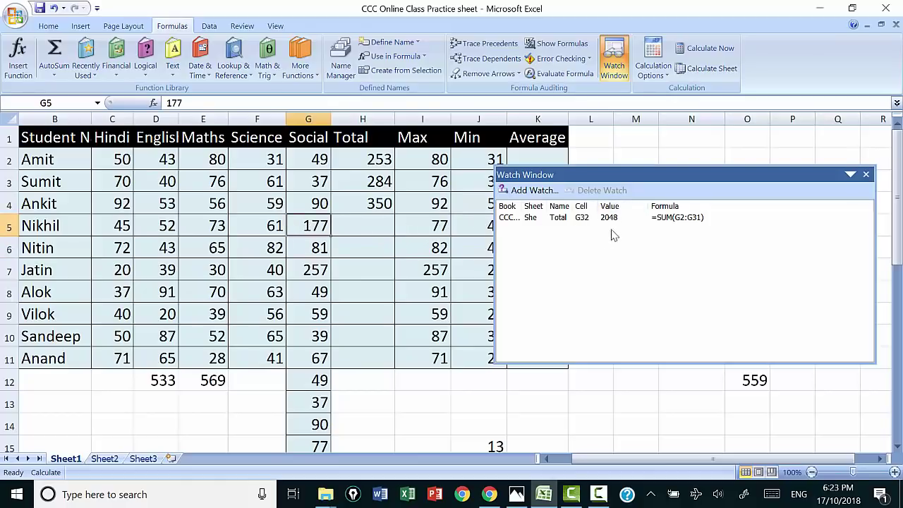
{"action": "scroll", "coordinate": [299, 317], "scroll_direction": "down", "scroll_amount": 5}
{"action": "scroll", "coordinate": [299, 316], "scroll_direction": "down", "scroll_amount": 4}
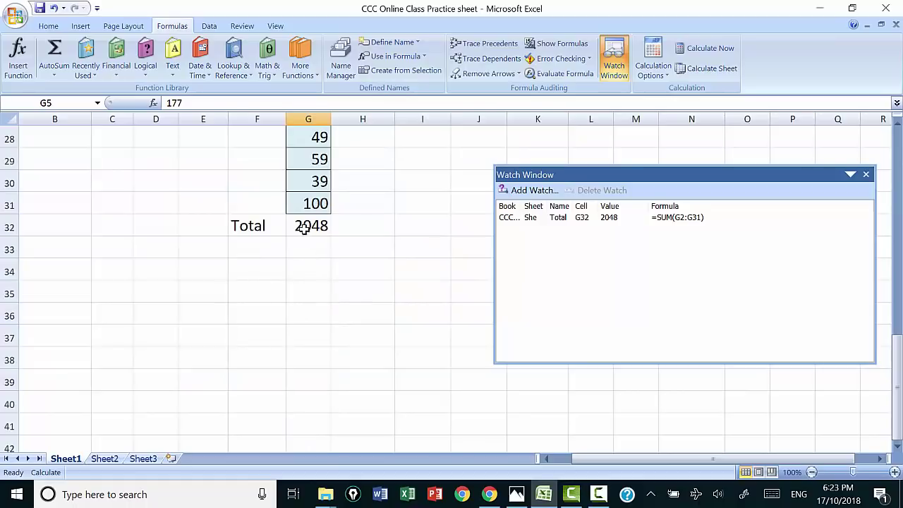
{"action": "scroll", "coordinate": [358, 257], "scroll_direction": "up", "scroll_amount": 5}
{"action": "scroll", "coordinate": [357, 258], "scroll_direction": "up", "scroll_amount": 4}
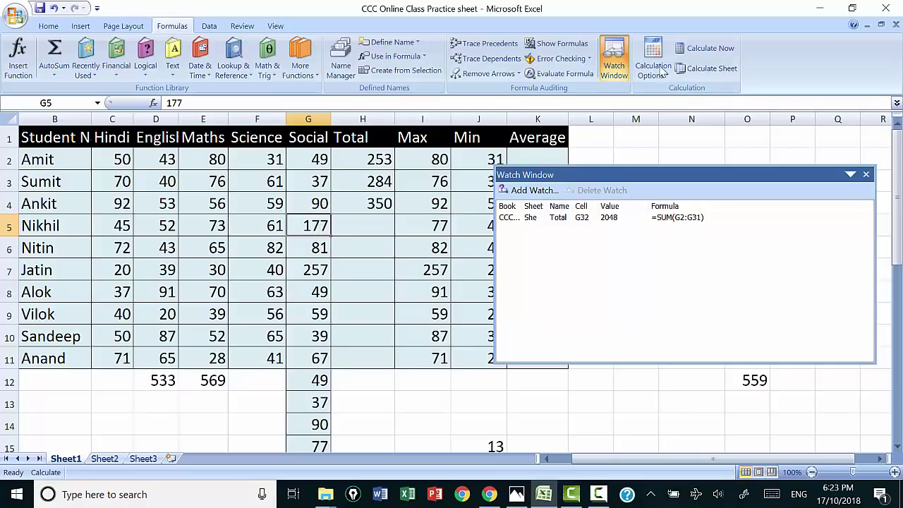
- Run Calculate Now and Calculate Sheet so the Total becomes 2148 and Nikhil's Max 177
{"action": "left_click", "coordinate": [700, 49]}
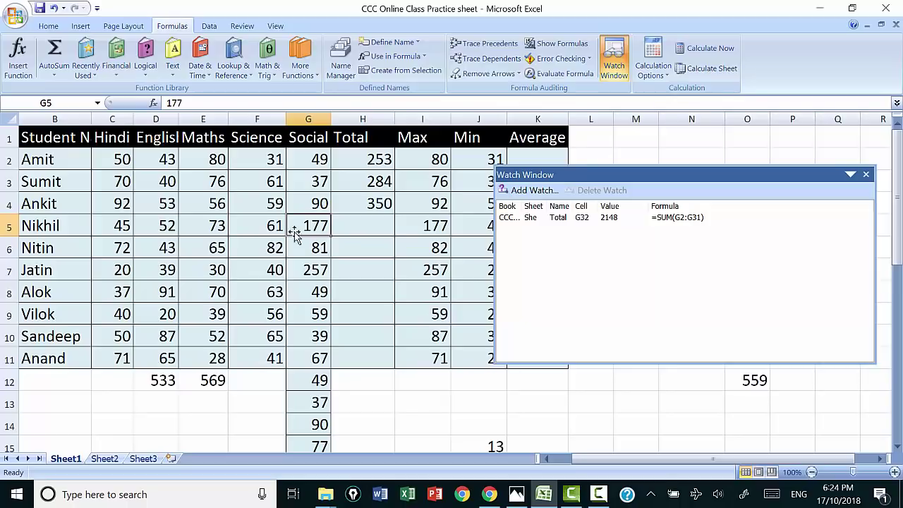
{"action": "left_click", "coordinate": [666, 74]}
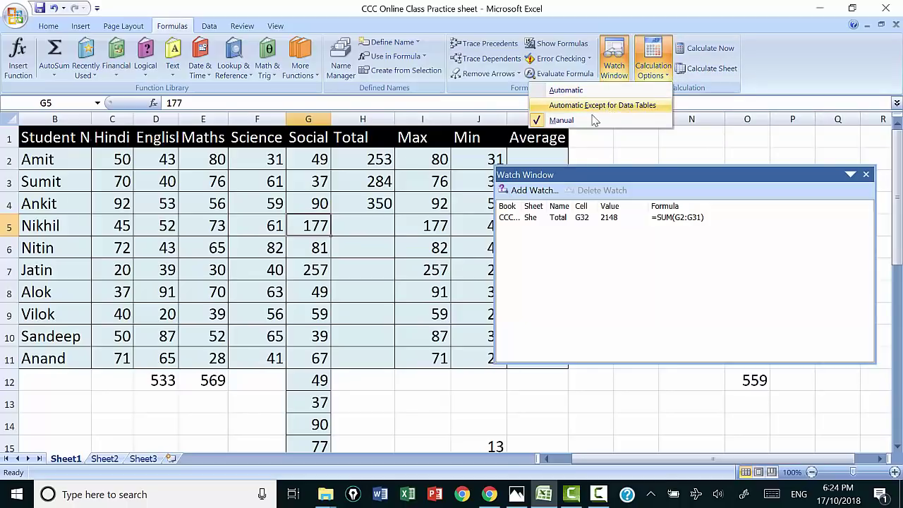
{"action": "key", "text": "Escape"}
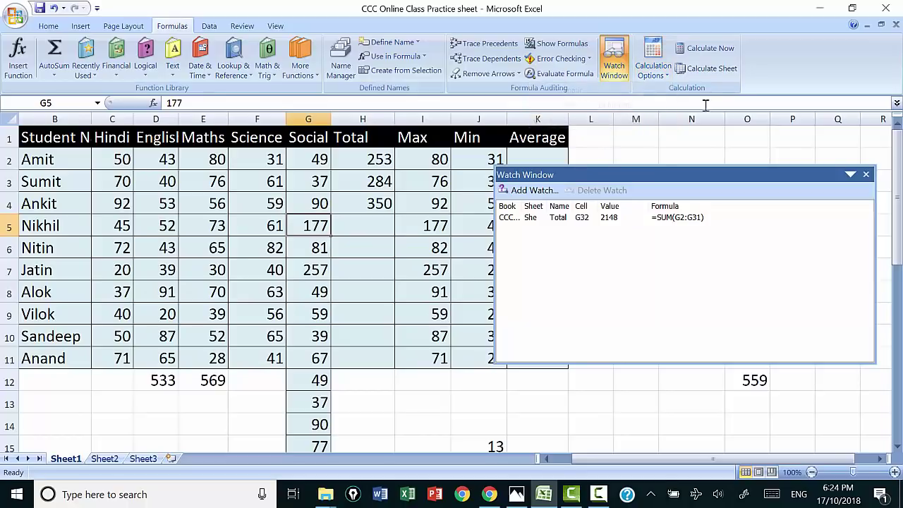
{"action": "left_click", "coordinate": [717, 75]}
{"action": "left_click", "coordinate": [707, 50]}
{"action": "left_click", "coordinate": [709, 71]}
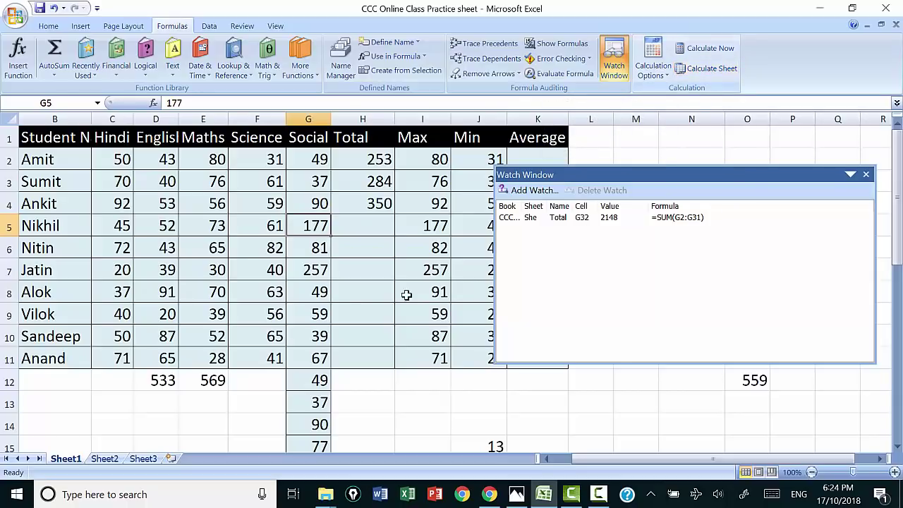
- Move the Watch Window off the Min and Average columns and keep calculation on Manual
{"action": "left_click_drag", "start_coordinate": [628, 176], "coordinate": [704, 148]}
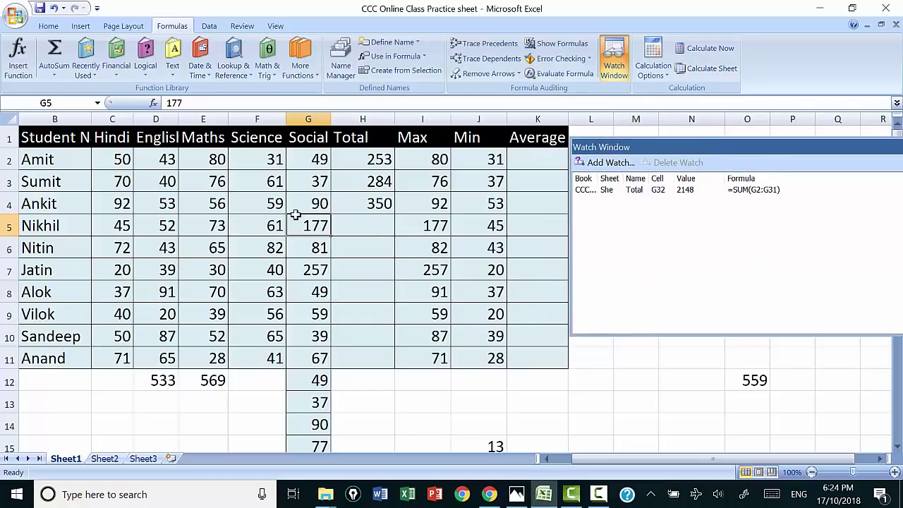
{"action": "left_click", "coordinate": [660, 79]}
{"action": "left_click", "coordinate": [561, 120]}
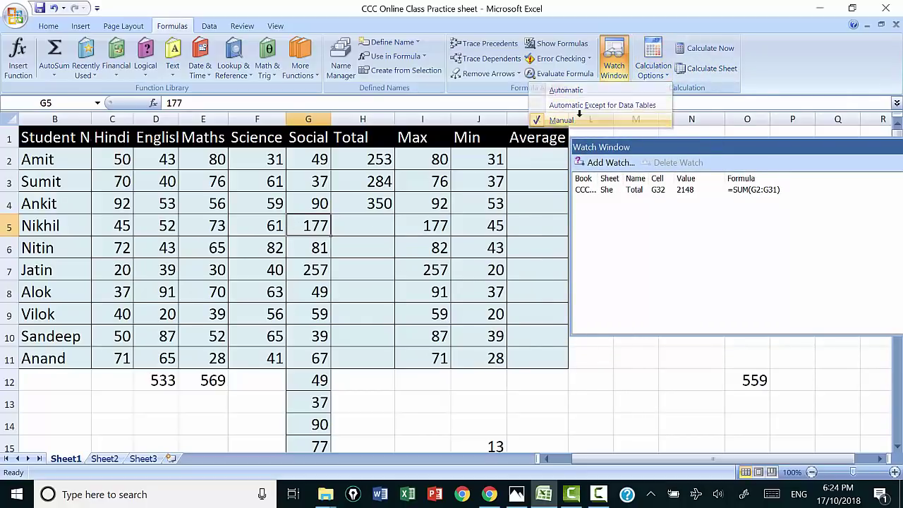
- Change Ankit's Maths mark in E4 to 100 and inspect his Max formula in I4
{"action": "left_click", "coordinate": [213, 204]}
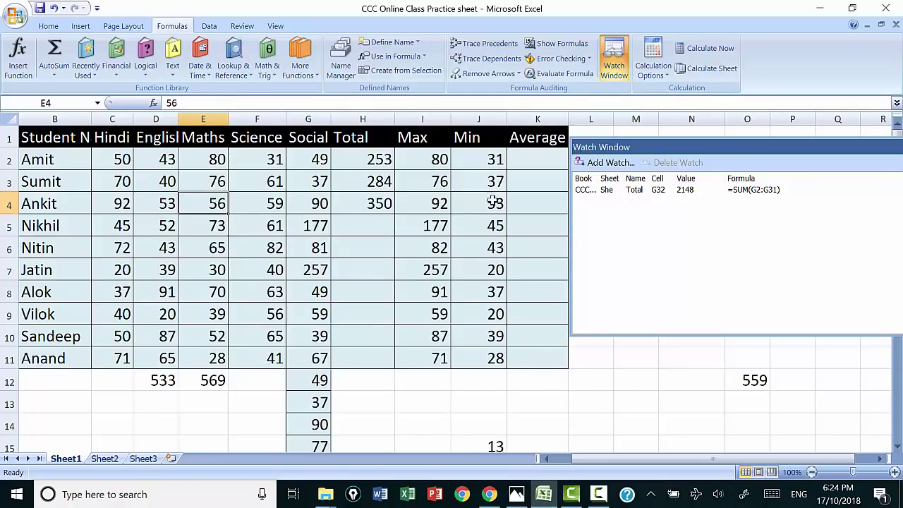
{"action": "type", "text": "100"}
{"action": "key", "text": "Return"}
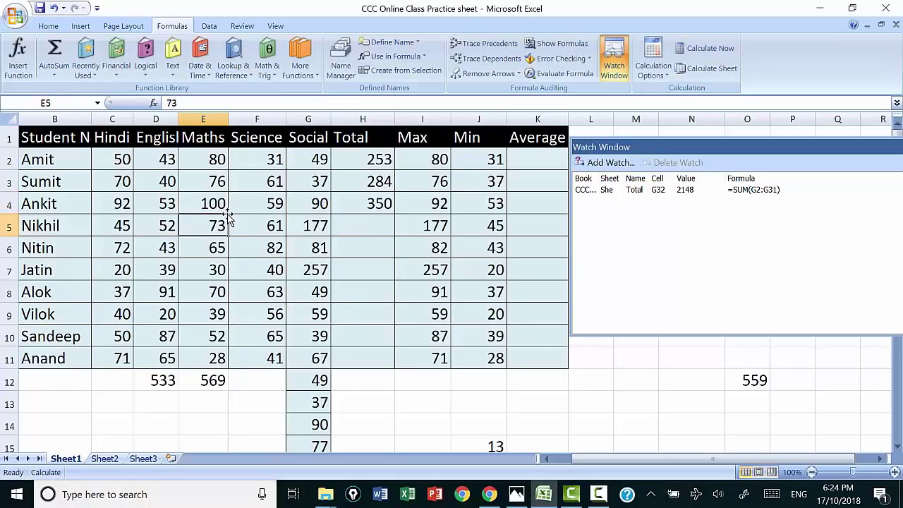
{"action": "left_click", "coordinate": [212, 206]}
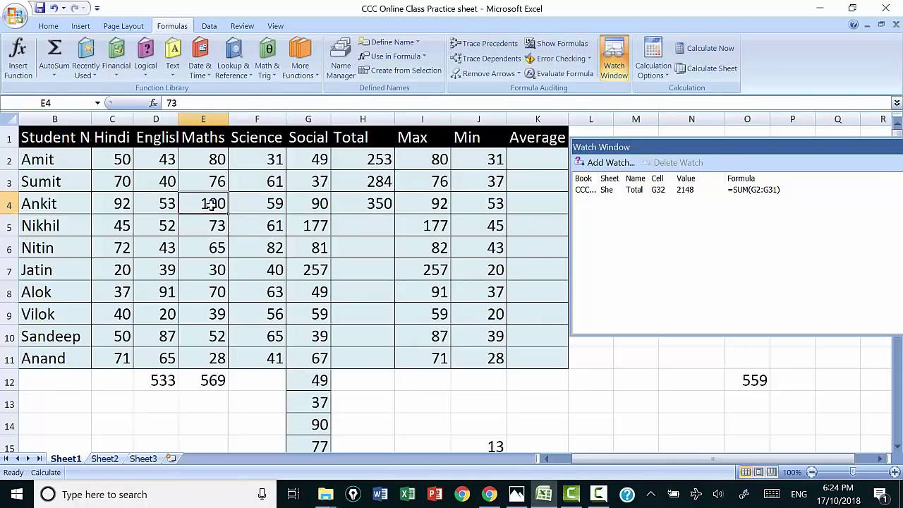
{"action": "left_click", "coordinate": [125, 205]}
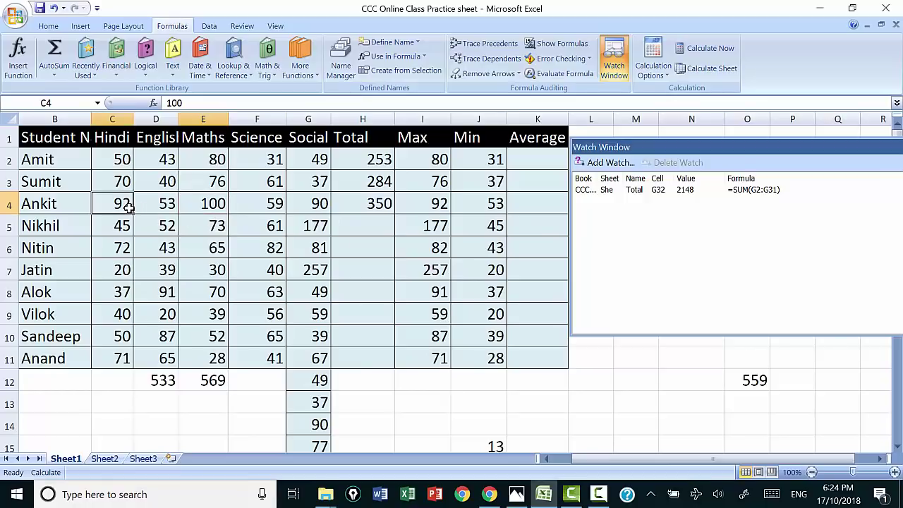
{"action": "left_click_drag", "start_coordinate": [126, 204], "coordinate": [423, 206]}
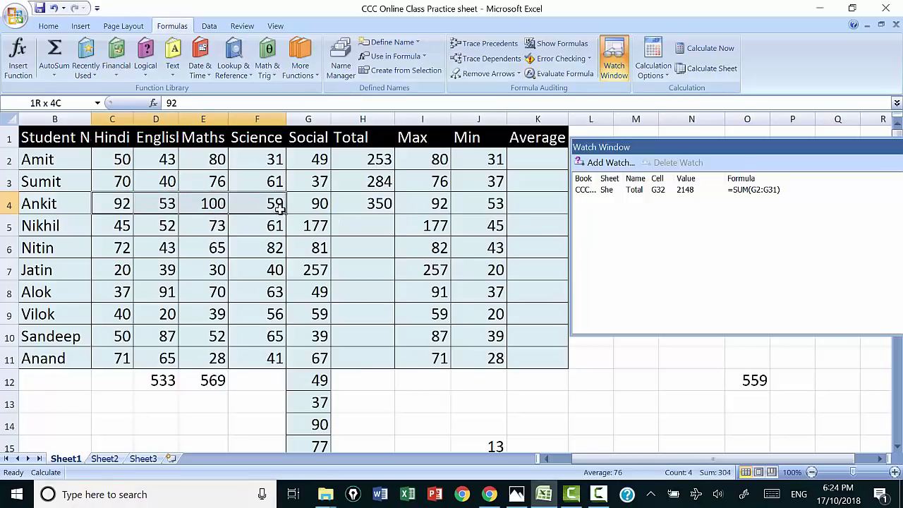
{"action": "left_click", "coordinate": [218, 203]}
{"action": "left_click", "coordinate": [438, 205]}
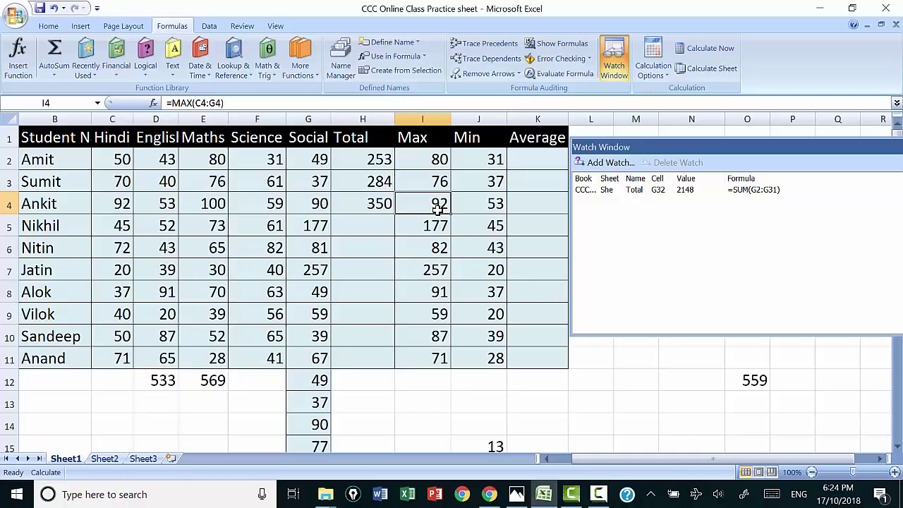
- Enter 200 as Alok's English mark in D8 and nudge the Watch Window right
{"action": "left_click", "coordinate": [171, 291]}
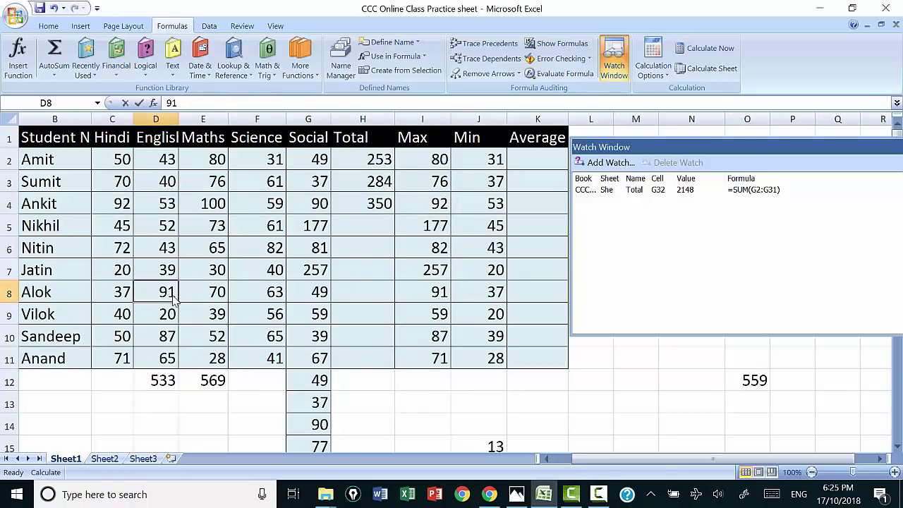
{"action": "type", "text": "2000"}
{"action": "key", "text": "BackSpace"}
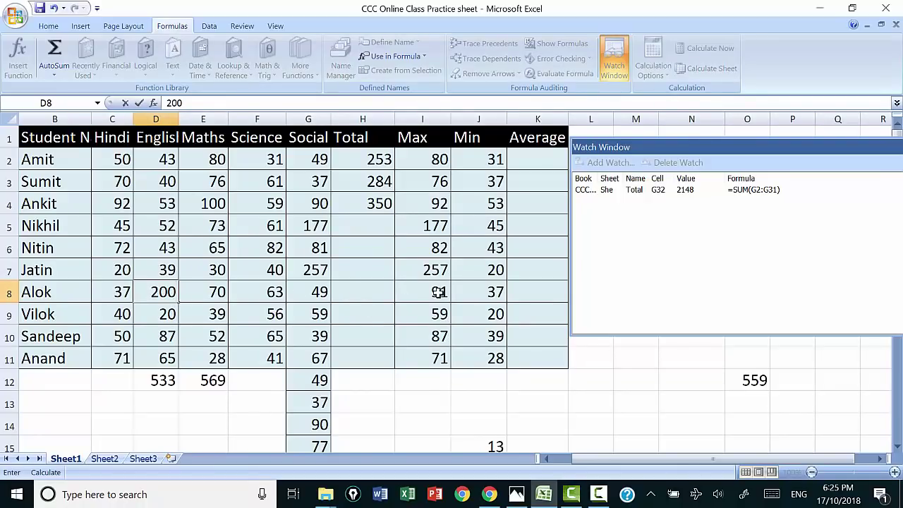
{"action": "key", "text": "Return"}
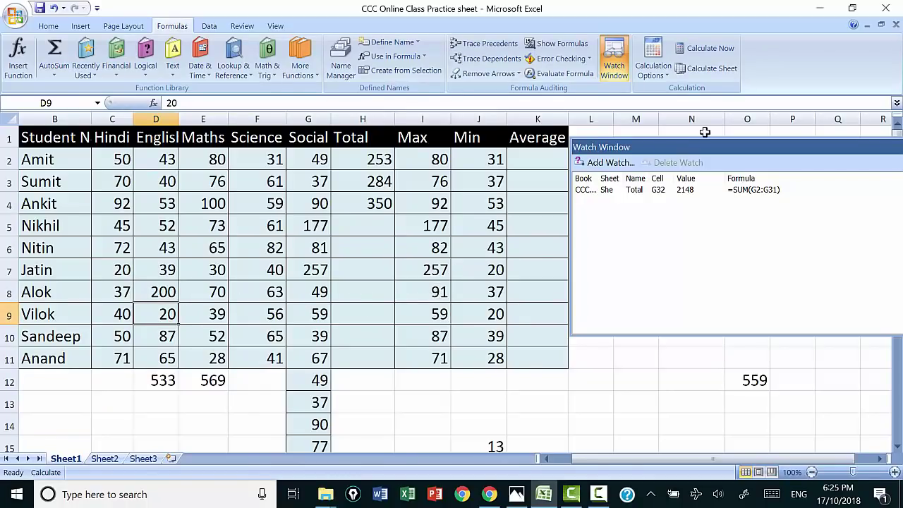
{"action": "left_click_drag", "start_coordinate": [732, 152], "coordinate": [752, 149]}
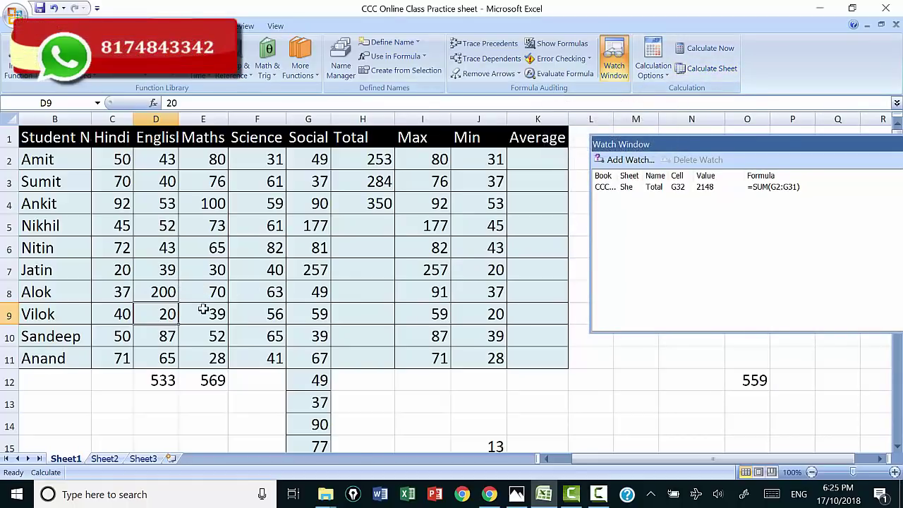
- Highlight Alok's Max cell I8 and Ankit's Max cell I4 with yellow fill
{"action": "left_click", "coordinate": [429, 289]}
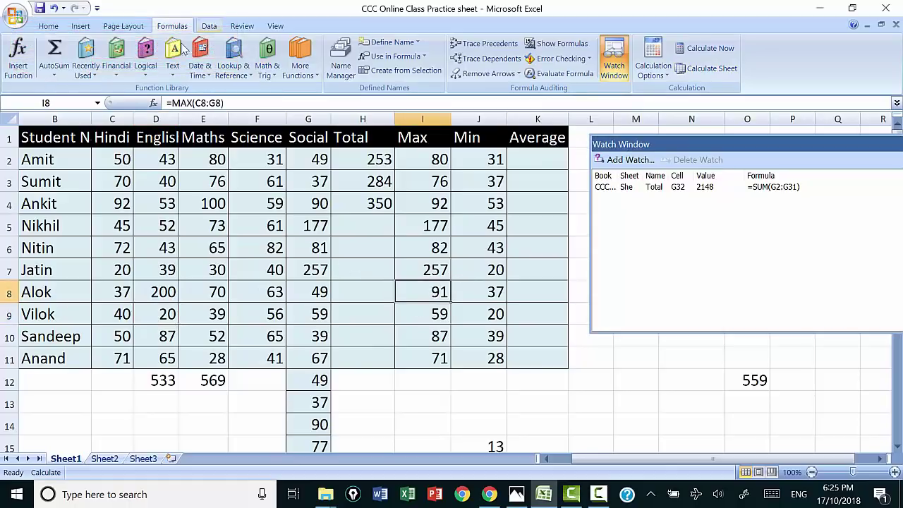
{"action": "left_click", "coordinate": [49, 26]}
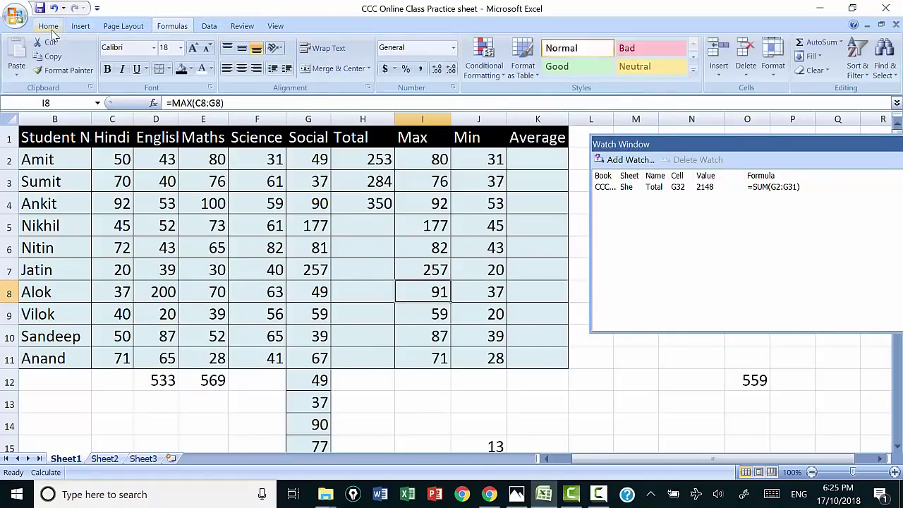
{"action": "left_click", "coordinate": [180, 69]}
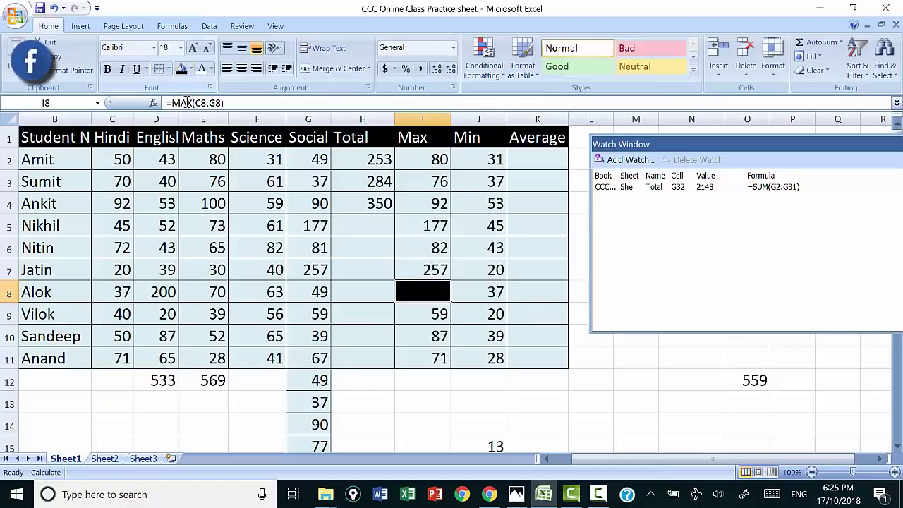
{"action": "left_click", "coordinate": [186, 70]}
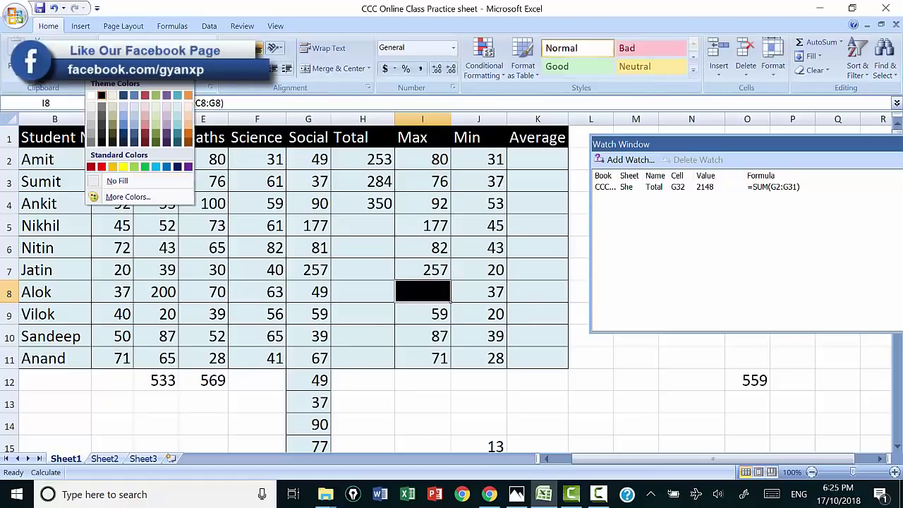
{"action": "left_click", "coordinate": [124, 167]}
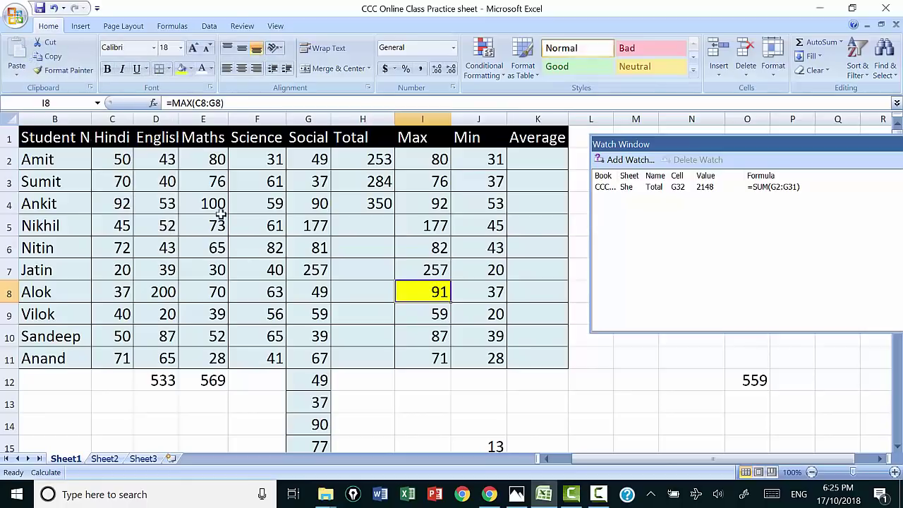
{"action": "left_click", "coordinate": [432, 204]}
{"action": "left_click", "coordinate": [182, 68]}
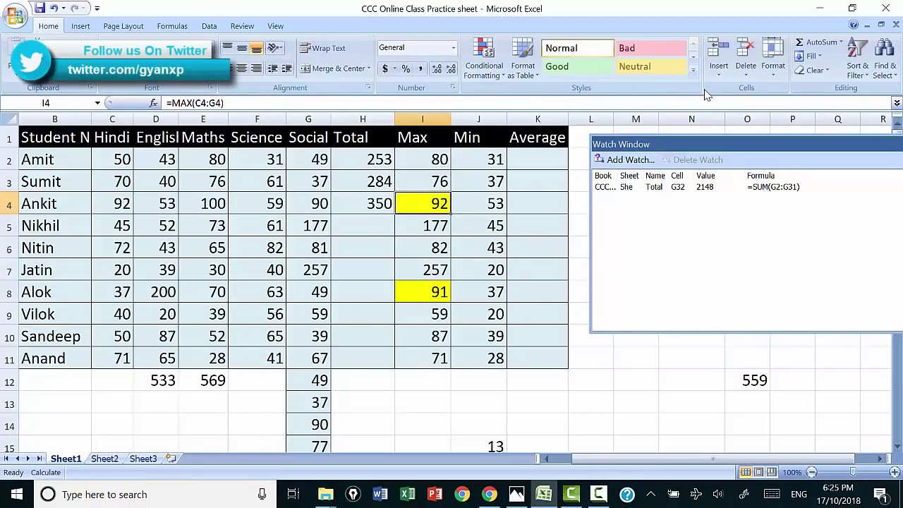
{"action": "left_click", "coordinate": [173, 26]}
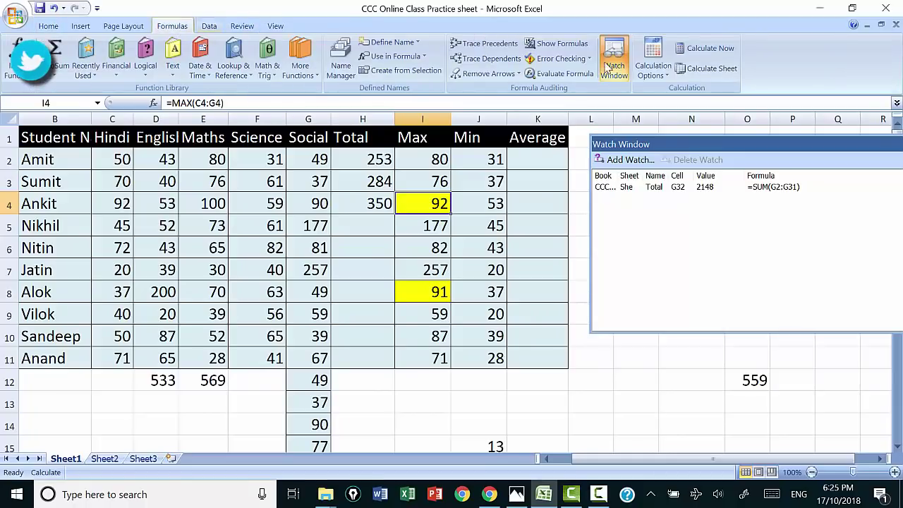
- Recalculate the sheet so I4 shows 100 and I8 200, then set calculation to Automatic
{"action": "left_click", "coordinate": [707, 70]}
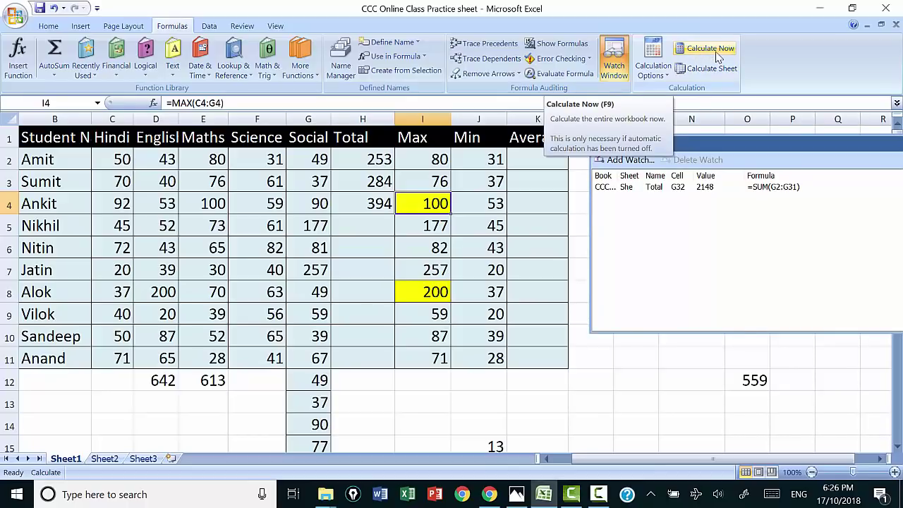
{"action": "left_click", "coordinate": [653, 69]}
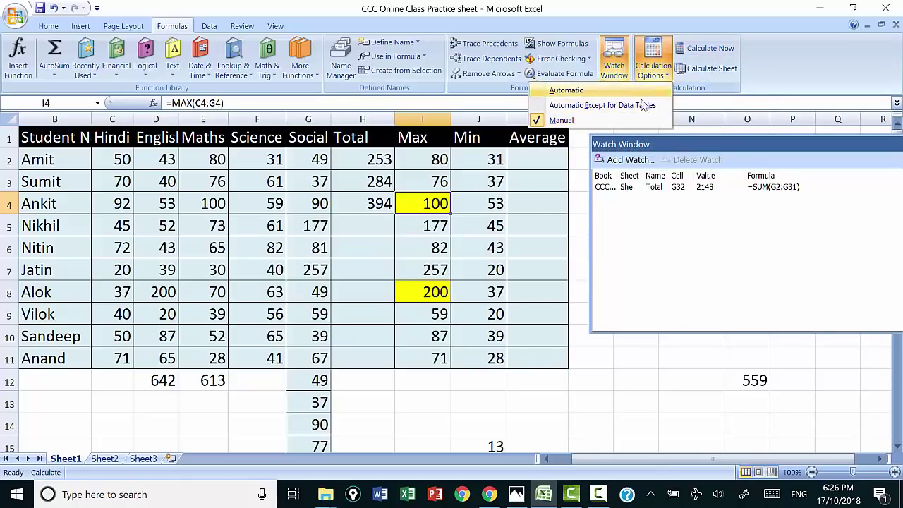
{"action": "left_click", "coordinate": [593, 96]}
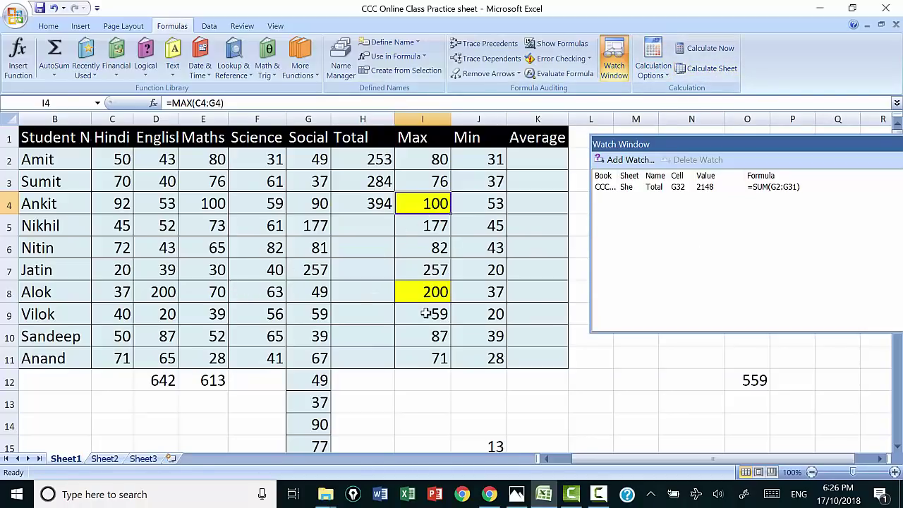
{"action": "left_click", "coordinate": [214, 270]}
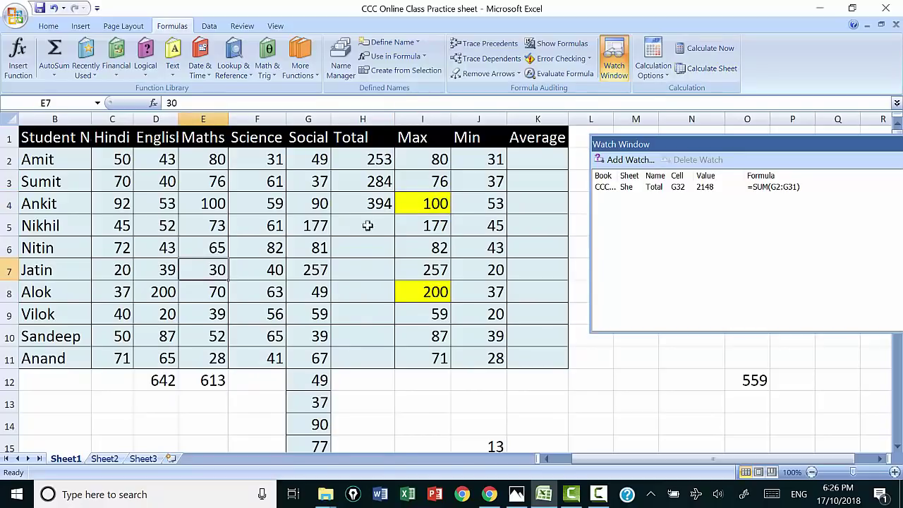
- Hide and reshow the Watch Window, and confirm calculation is set to Automatic
{"action": "left_click", "coordinate": [613, 76]}
{"action": "left_click", "coordinate": [652, 69]}
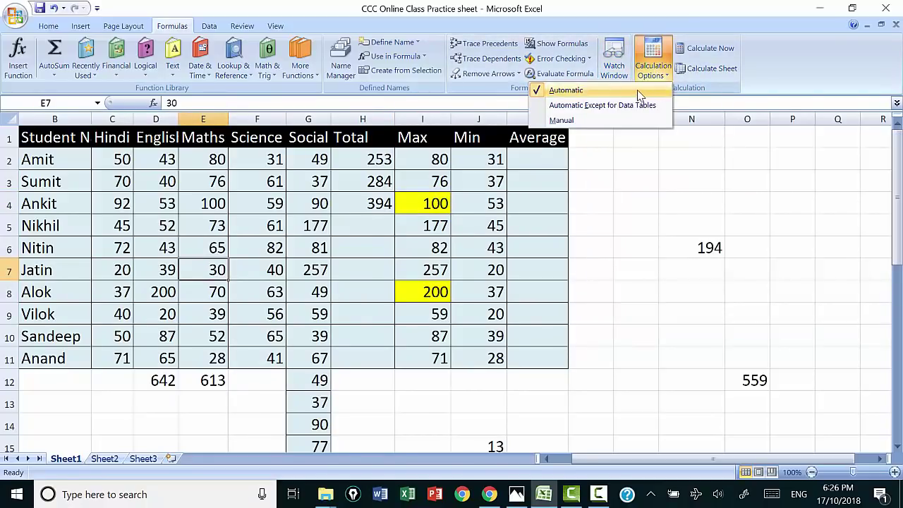
{"action": "left_click", "coordinate": [638, 90]}
{"action": "left_click", "coordinate": [614, 63]}
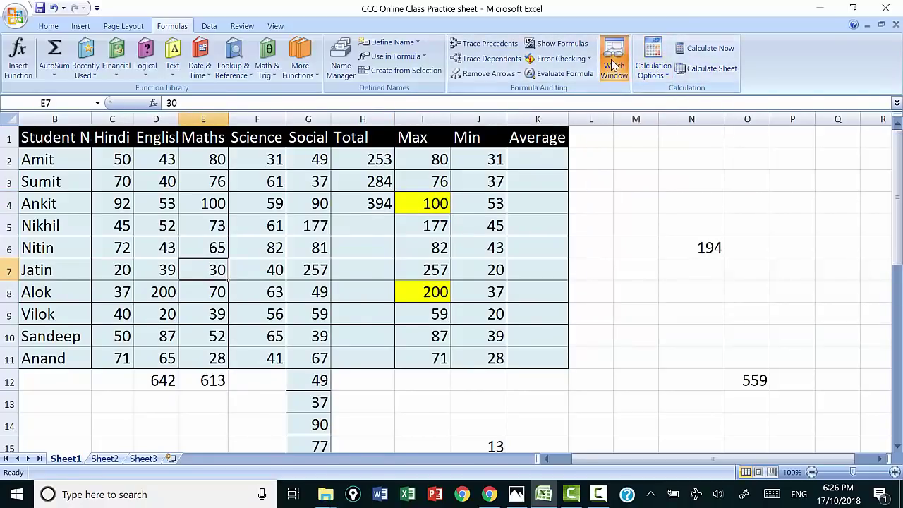
{"action": "left_click", "coordinate": [661, 76]}
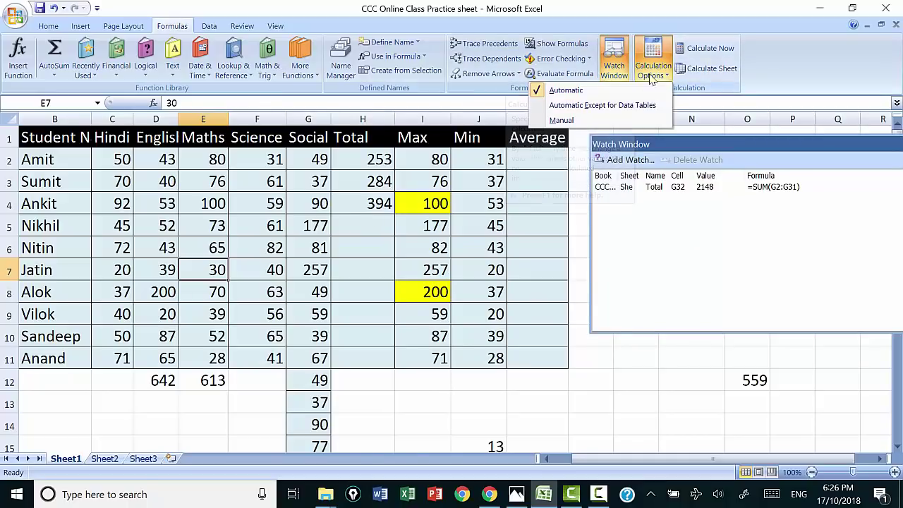
- Enter 100 as Jatin's Maths mark in E7 and Nitin's in E6, then check I6
{"action": "left_click", "coordinate": [217, 270]}
{"action": "type", "text": "100"}
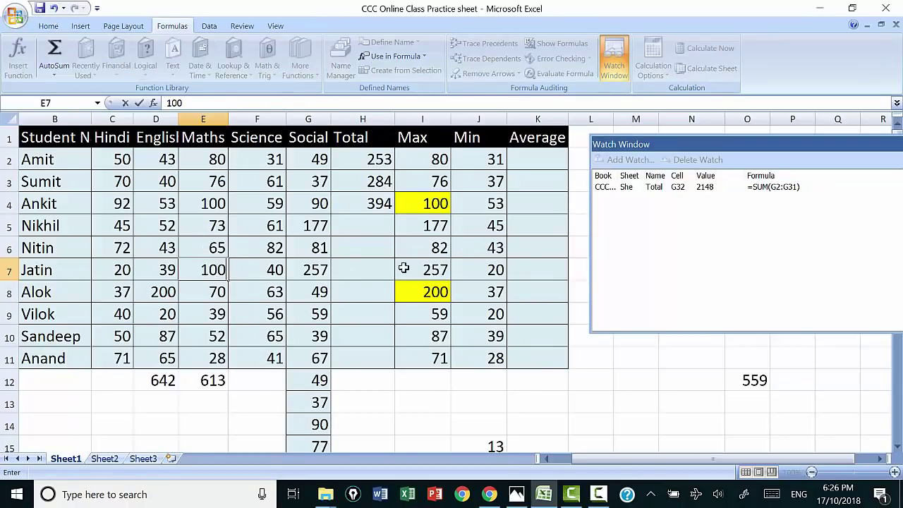
{"action": "left_click", "coordinate": [213, 242]}
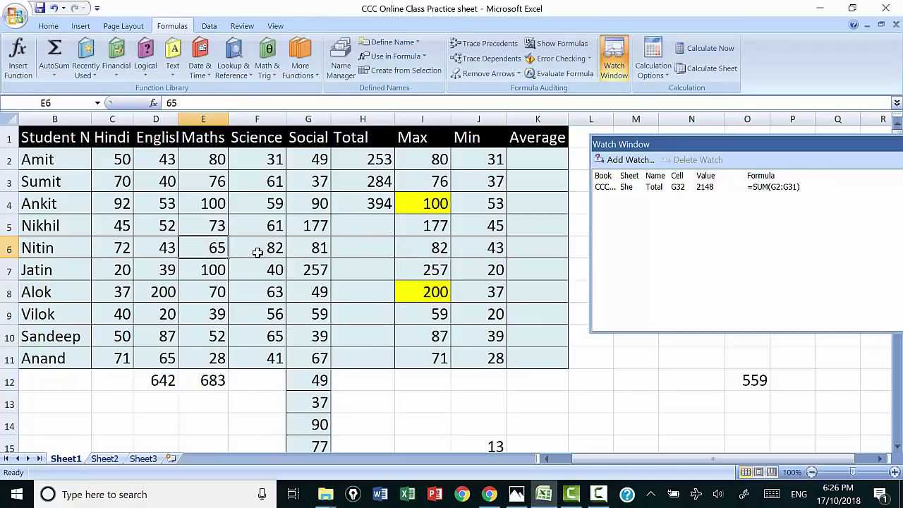
{"action": "type", "text": "100"}
{"action": "key", "text": "Return"}
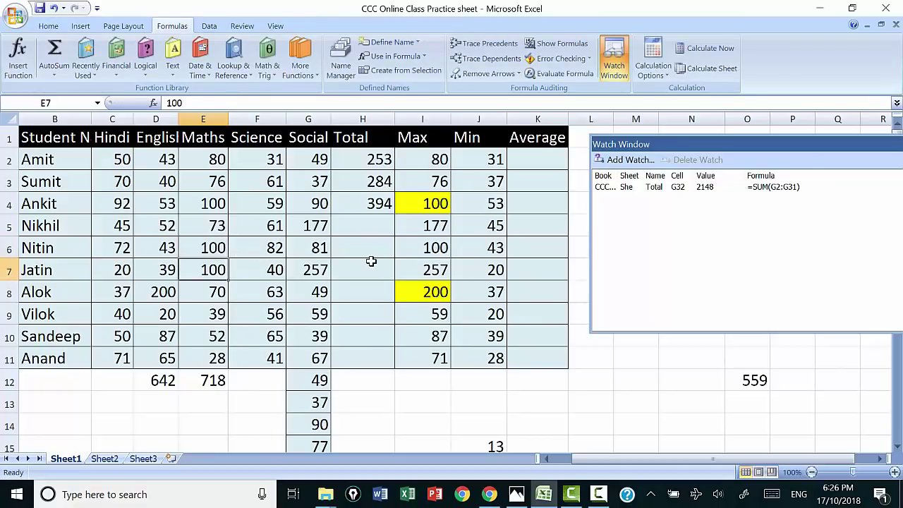
{"action": "left_click", "coordinate": [421, 247]}
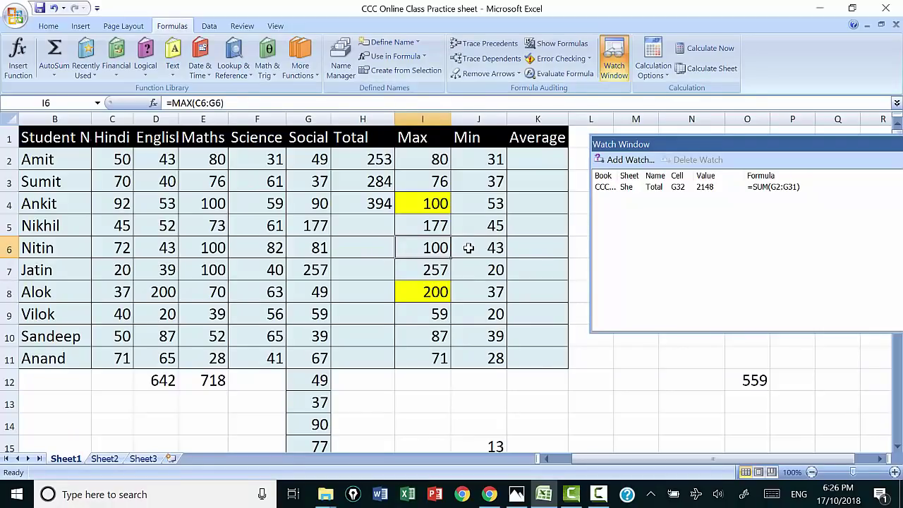